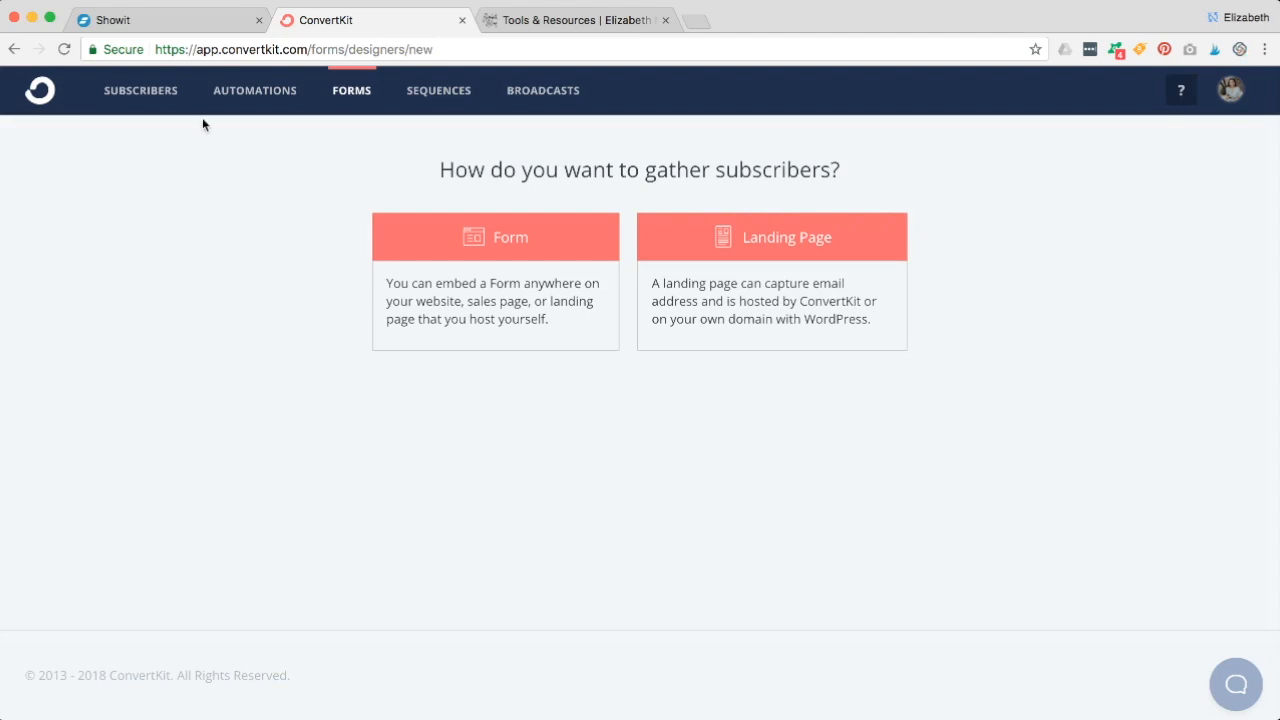
Look over the Showit editor, its help docs page, and the ConvertKit entry on the Tools & Resources page.
left_click(177, 16)
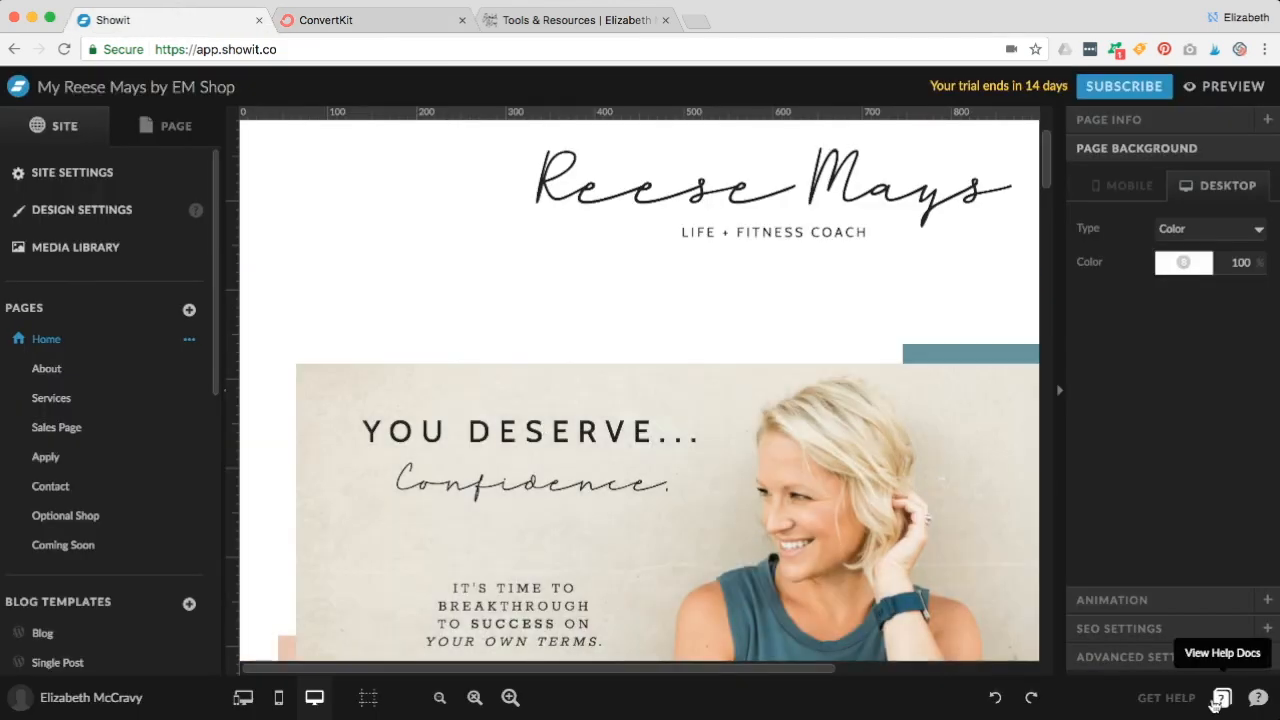
left_click(1221, 702)
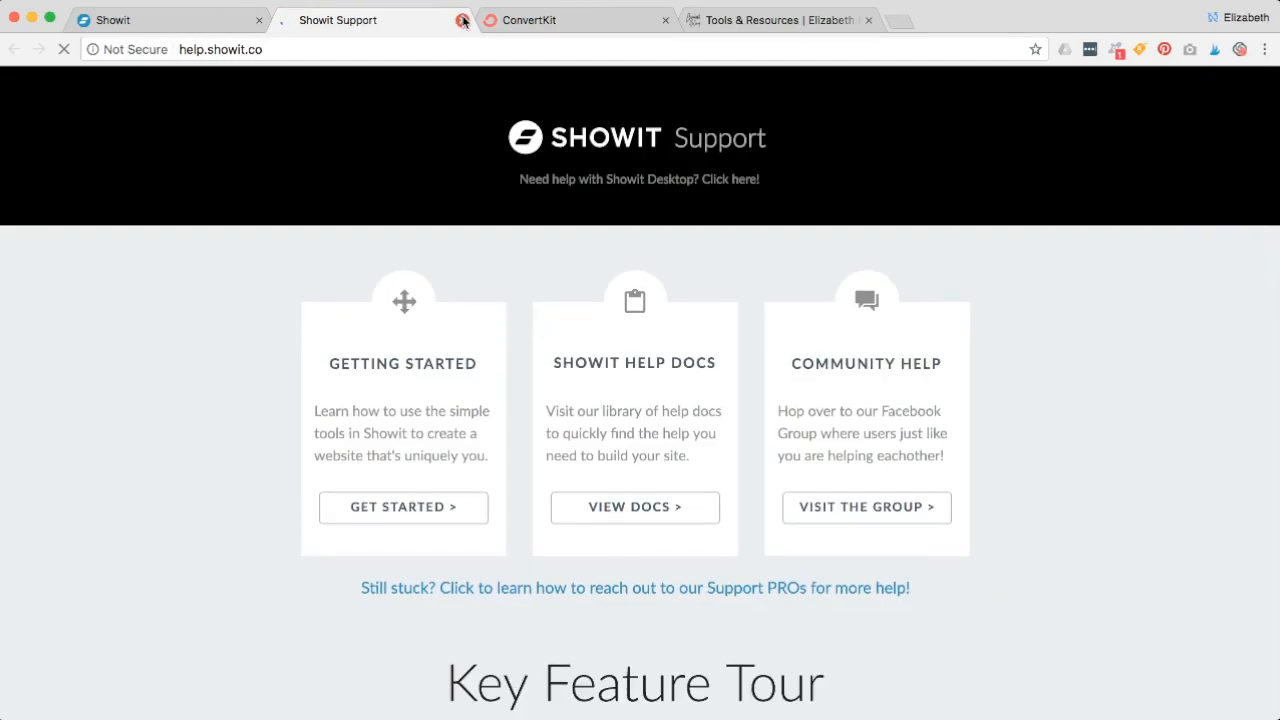
left_click(462, 20)
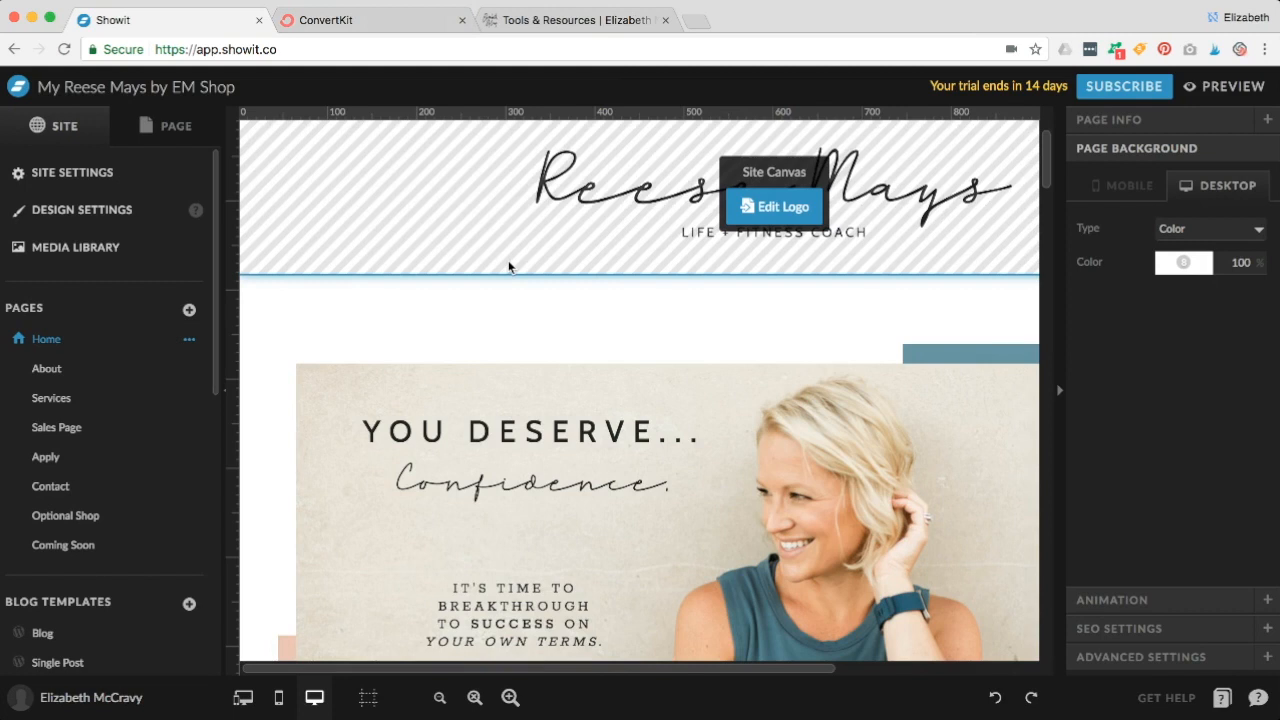
left_click(600, 24)
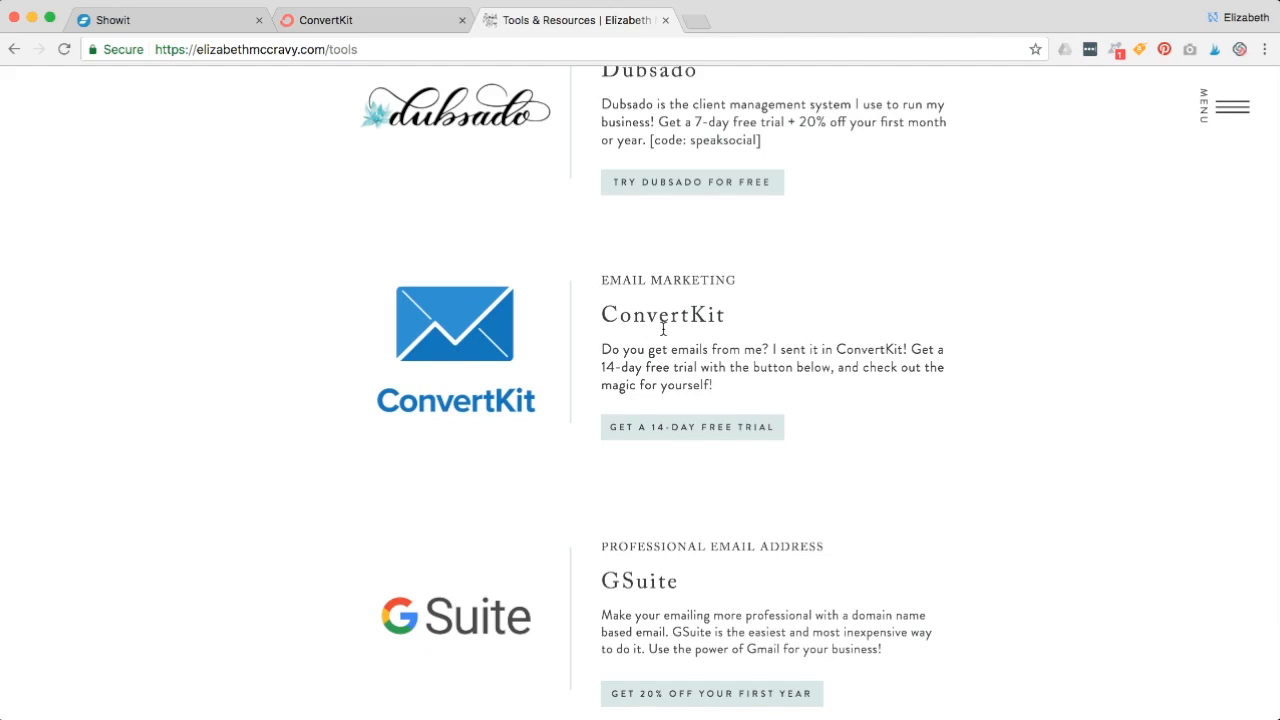
scroll(866, 392, "up", 3)
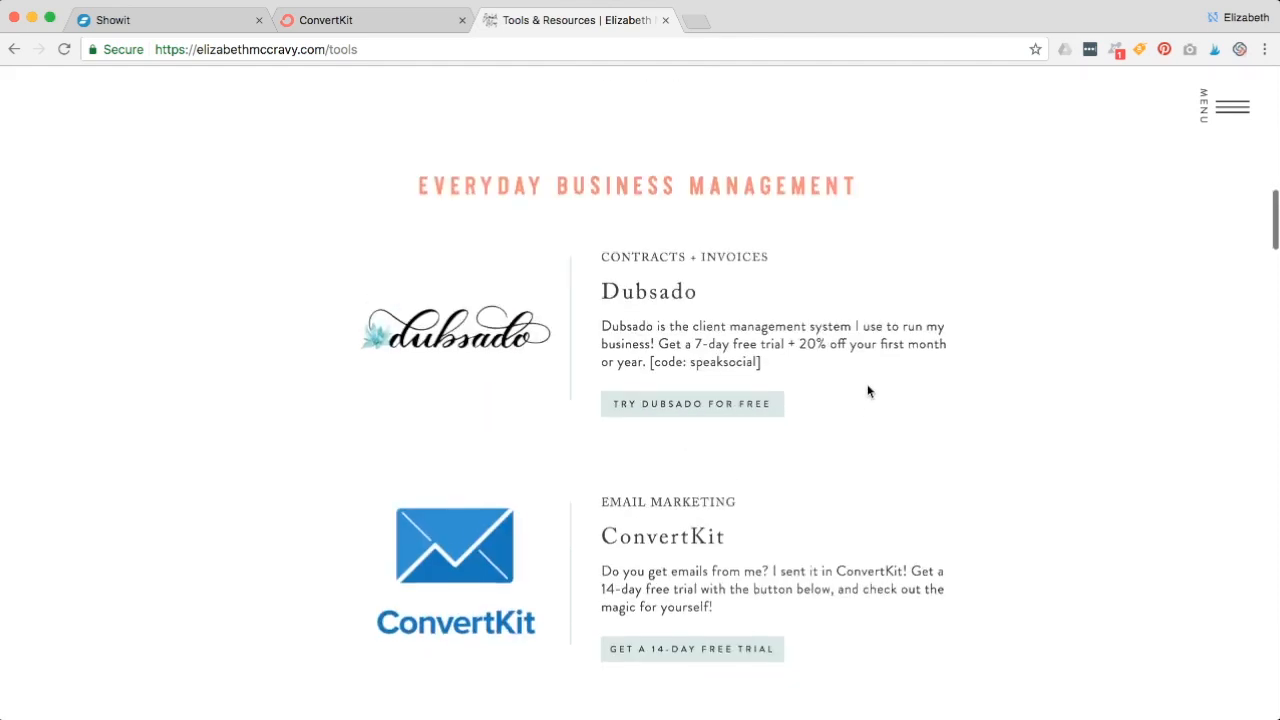
Switch to ConvertKit and start a new form with the Inline display format.
left_click(377, 29)
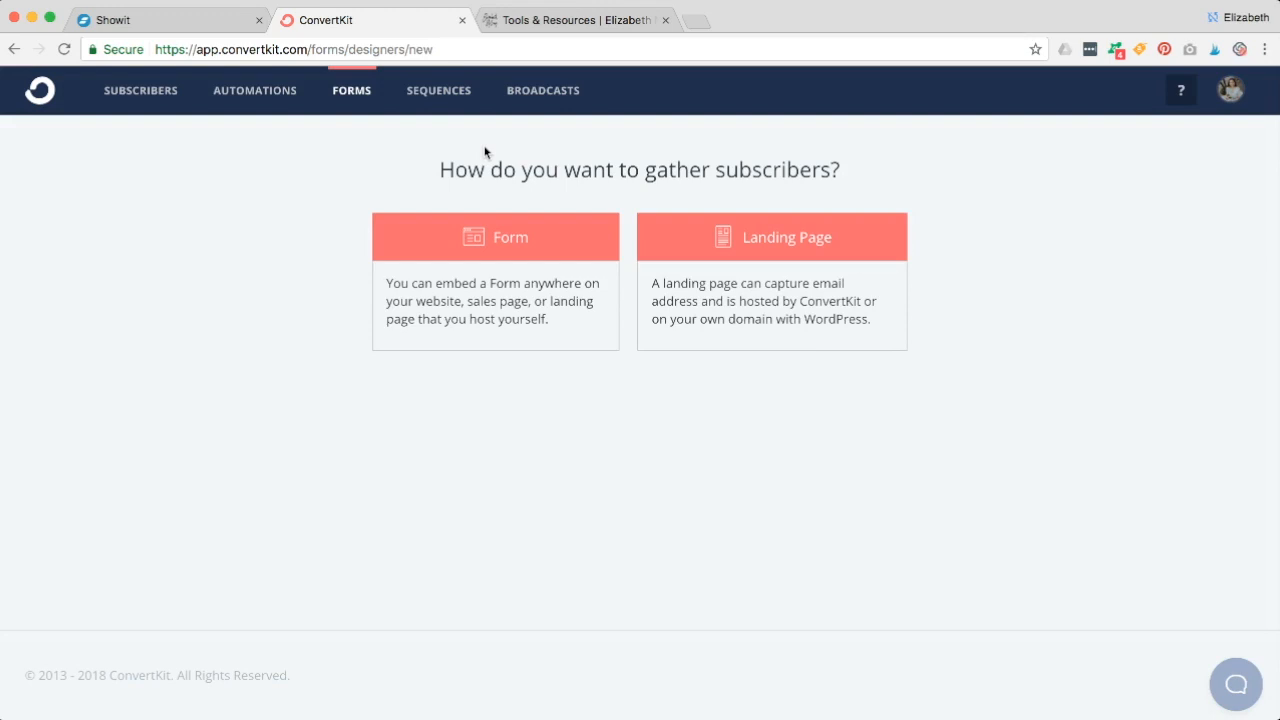
left_click(510, 287)
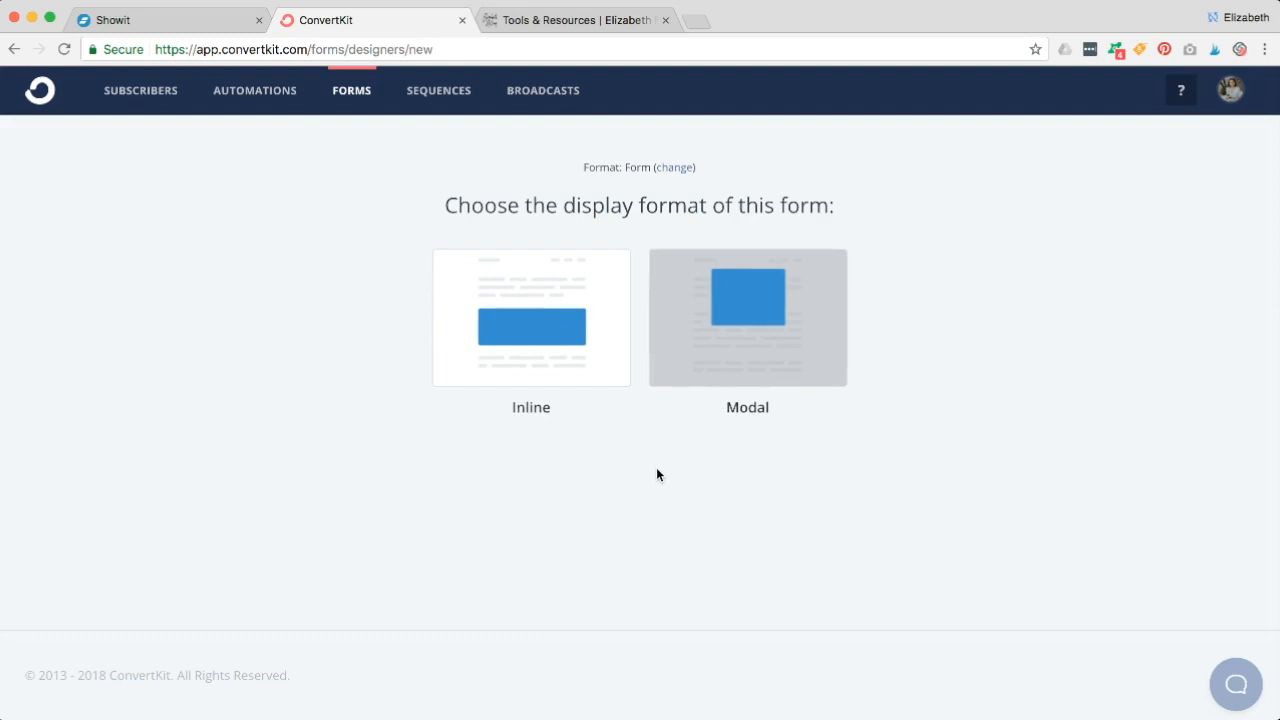
left_click(568, 359)
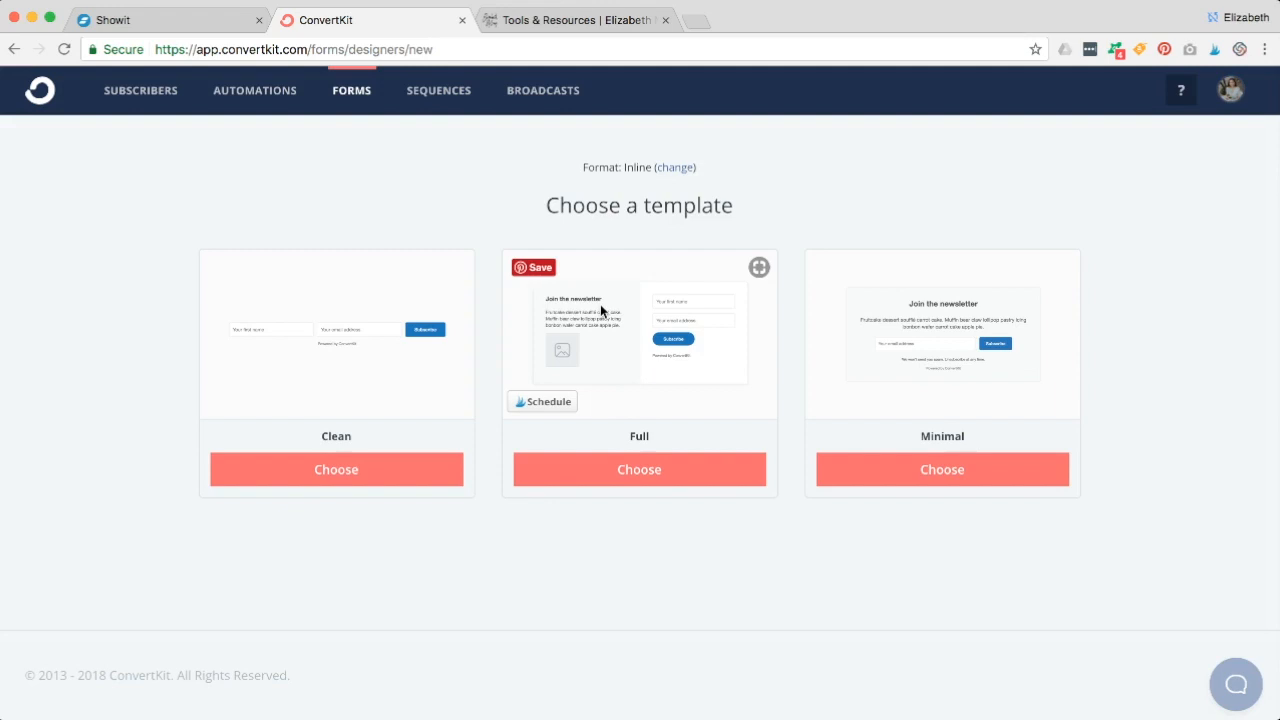
Check the Mindful Eating guide opt-in in the Showit footer and choose the matching Clean template in ConvertKit.
left_click(147, 12)
scroll(457, 329, "down", 15)
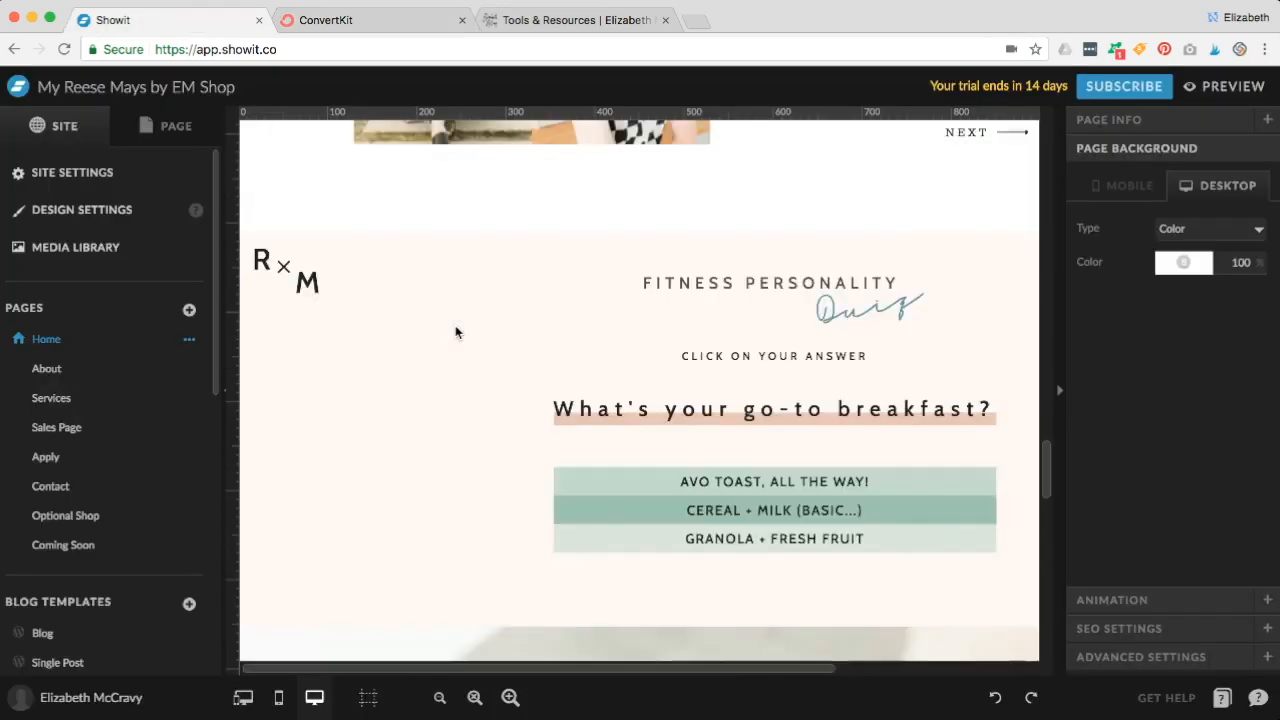
left_click(775, 292)
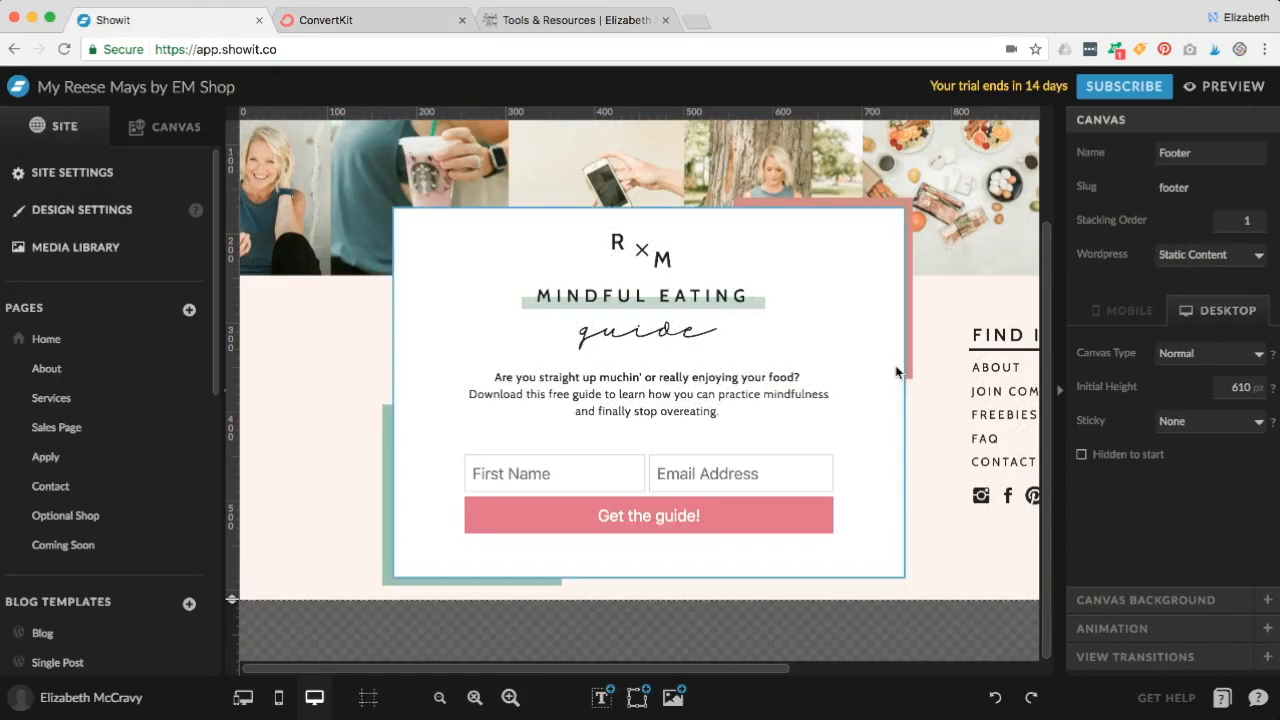
left_click(638, 496)
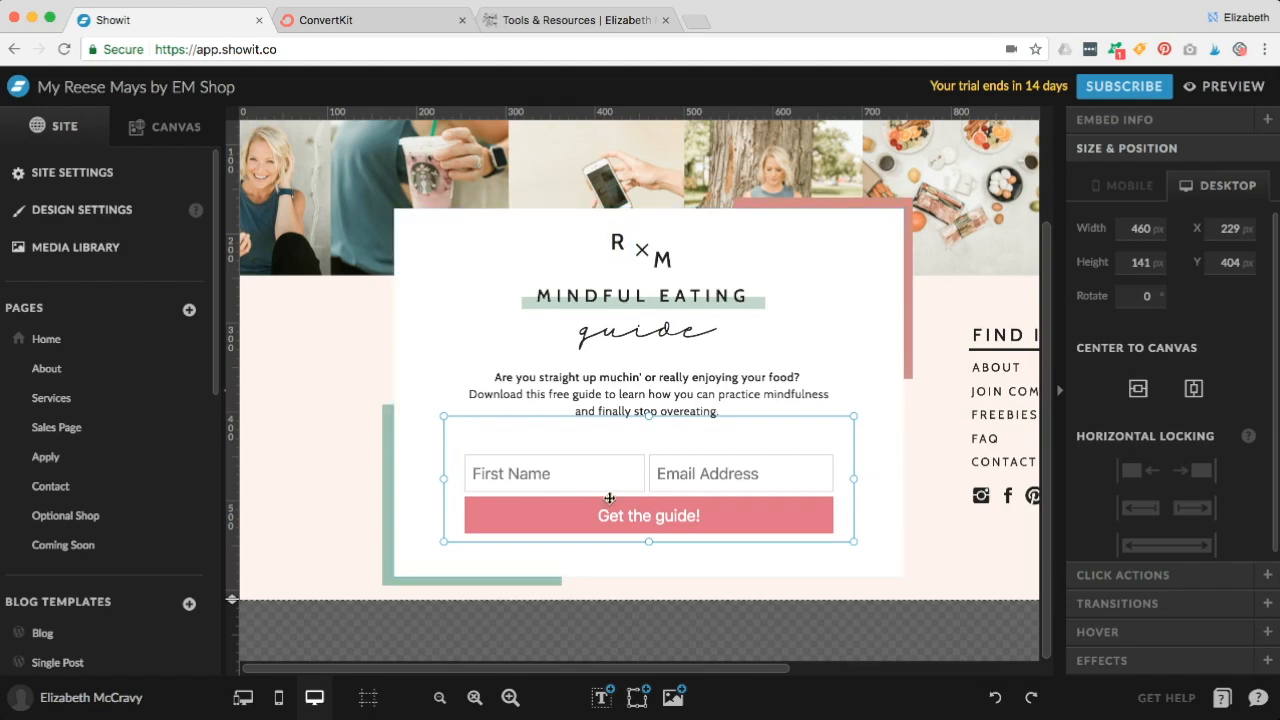
left_click(400, 22)
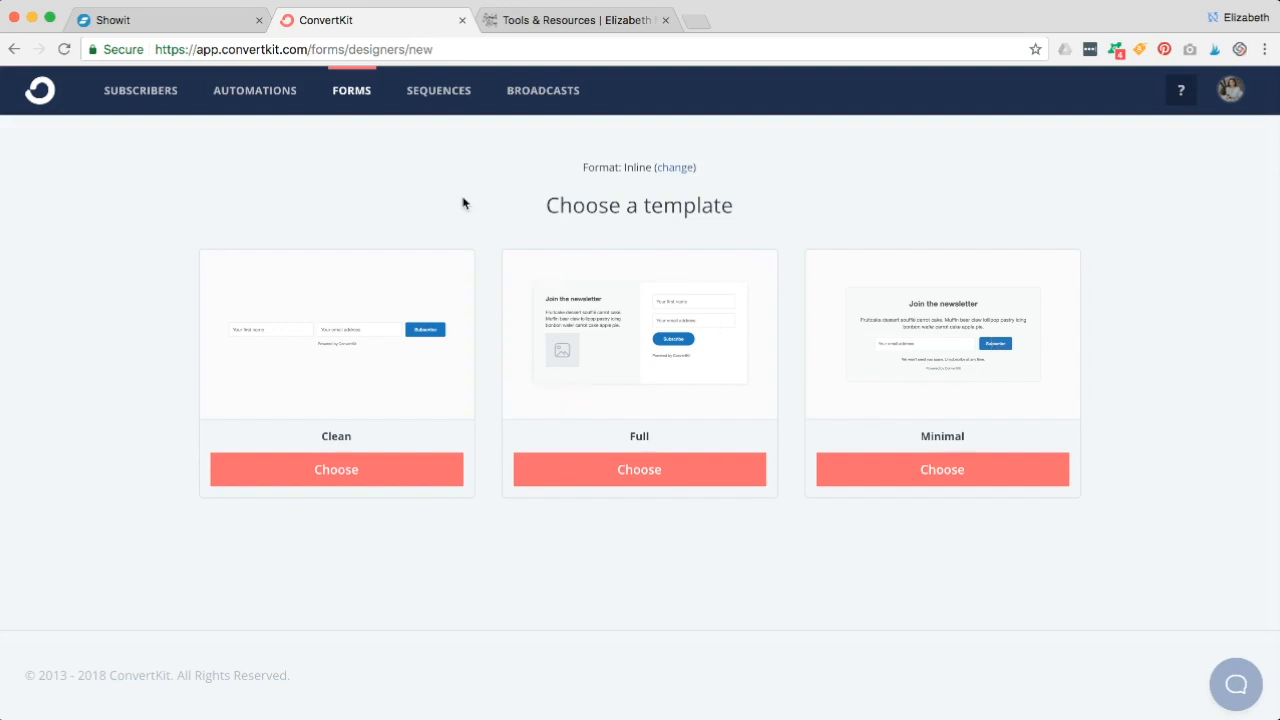
left_click(400, 484)
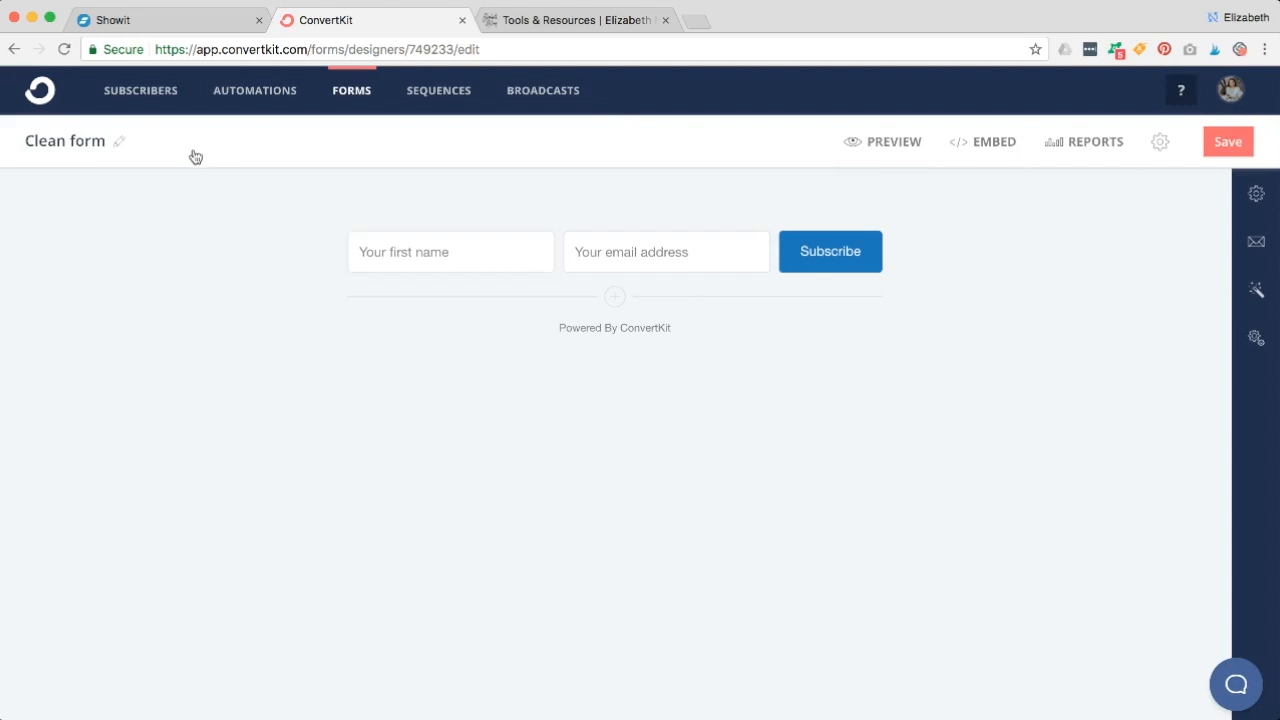
Rename the ConvertKit form as "Footer: Mindful Eating Guide", checking the guide's title in Showit.
left_click(100, 143)
left_click_drag(105, 143, 0, 145)
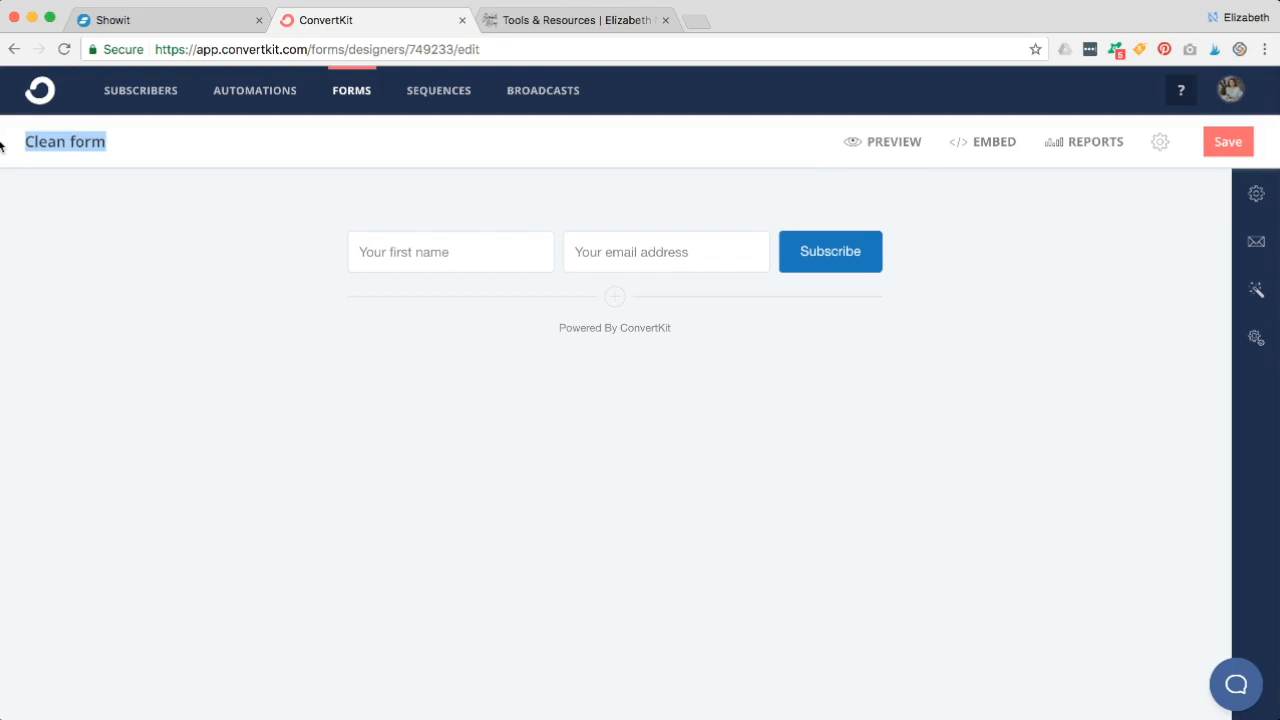
left_click(191, 22)
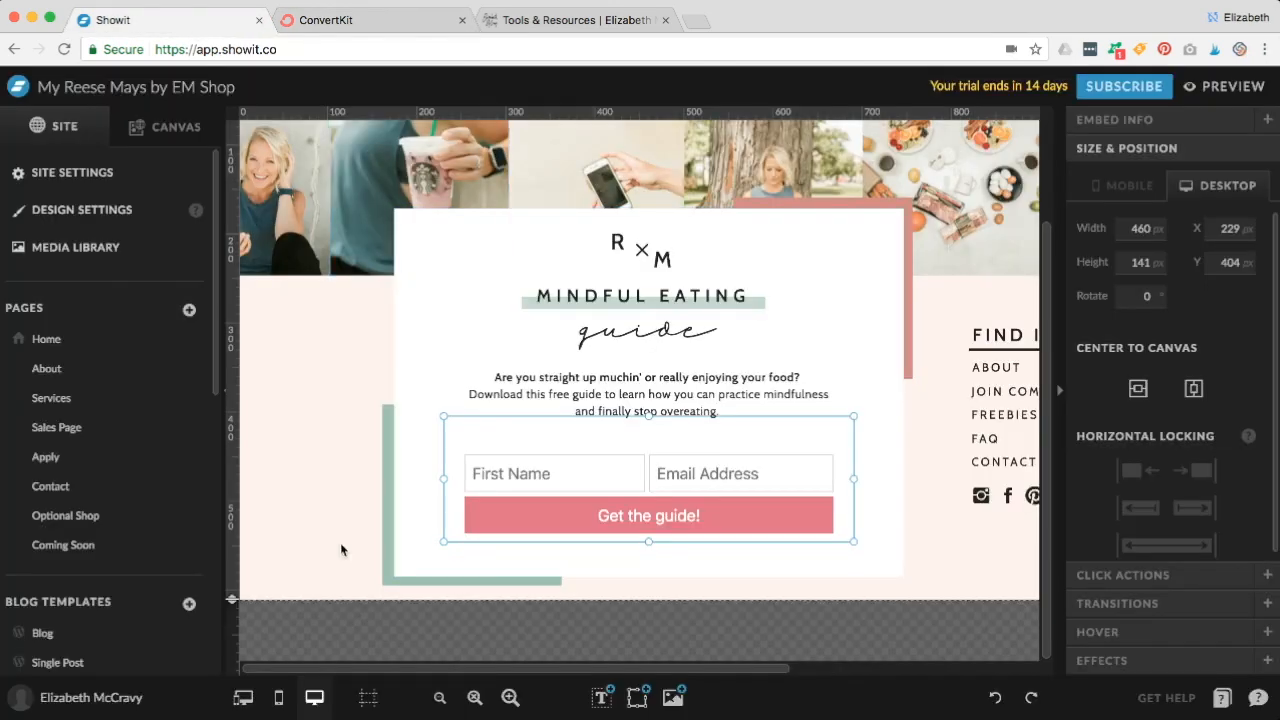
left_click(334, 22)
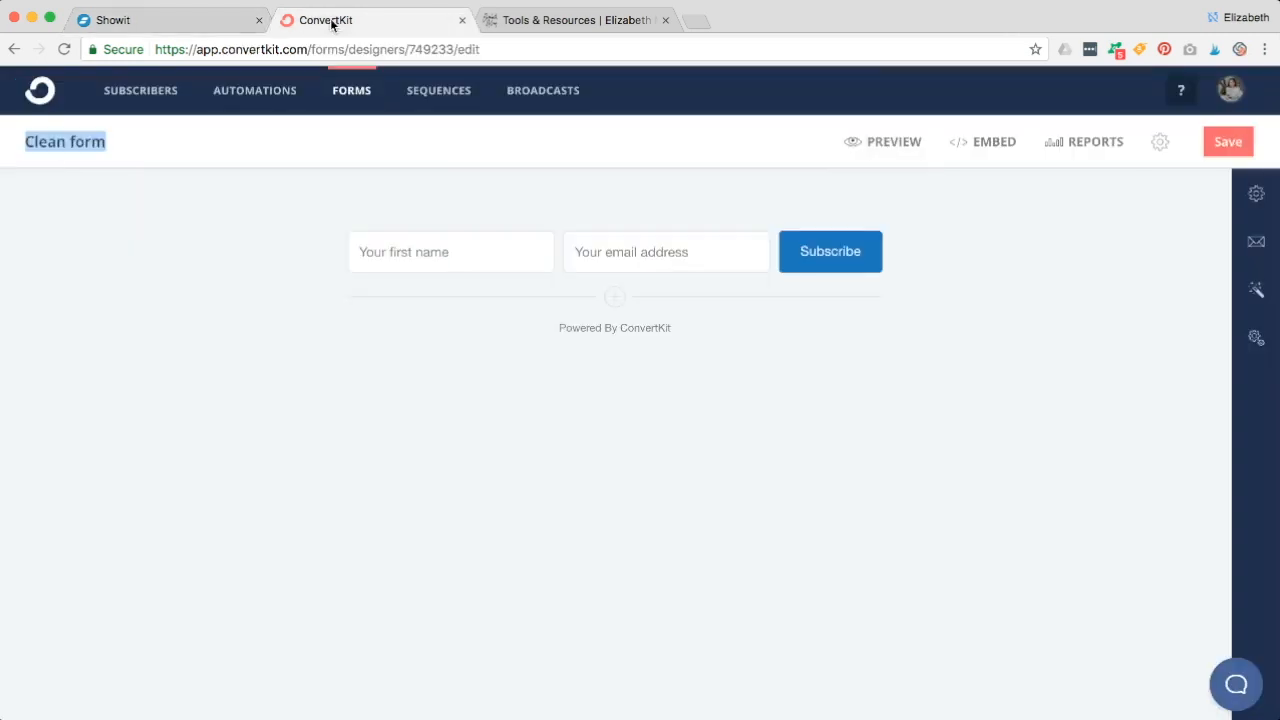
triple_click(66, 142)
type("Footer:")
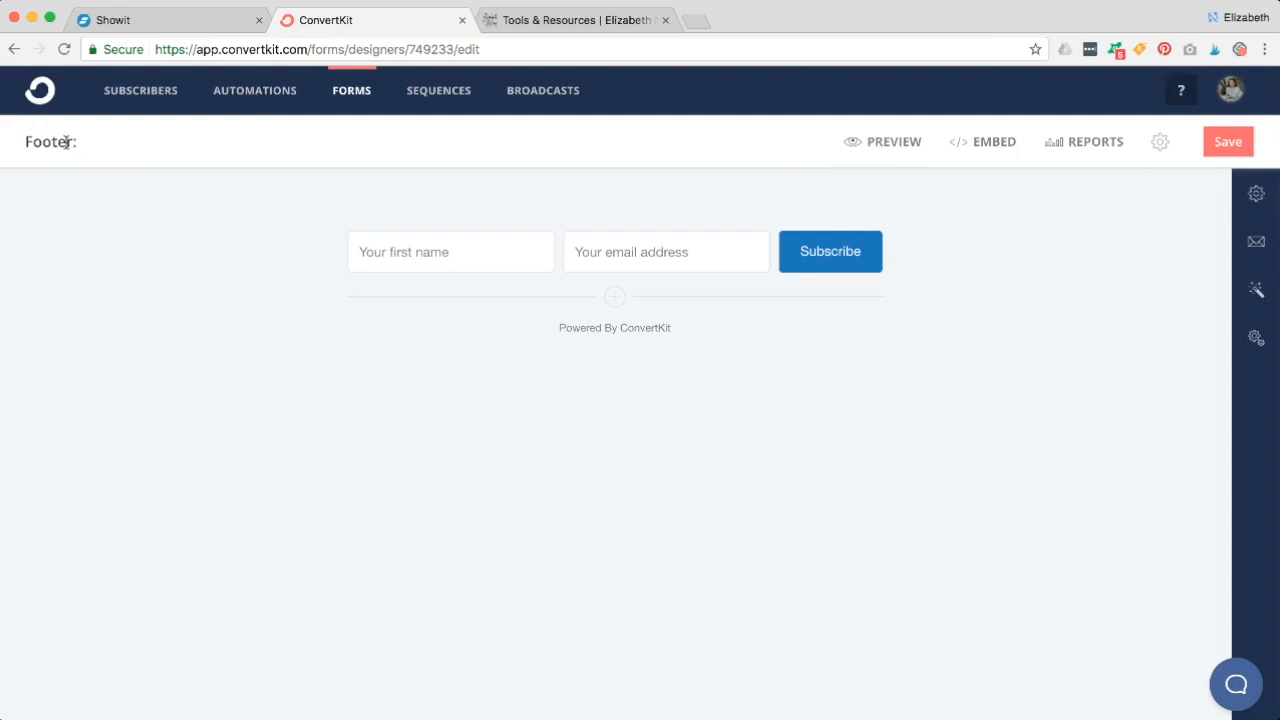
left_click(170, 16)
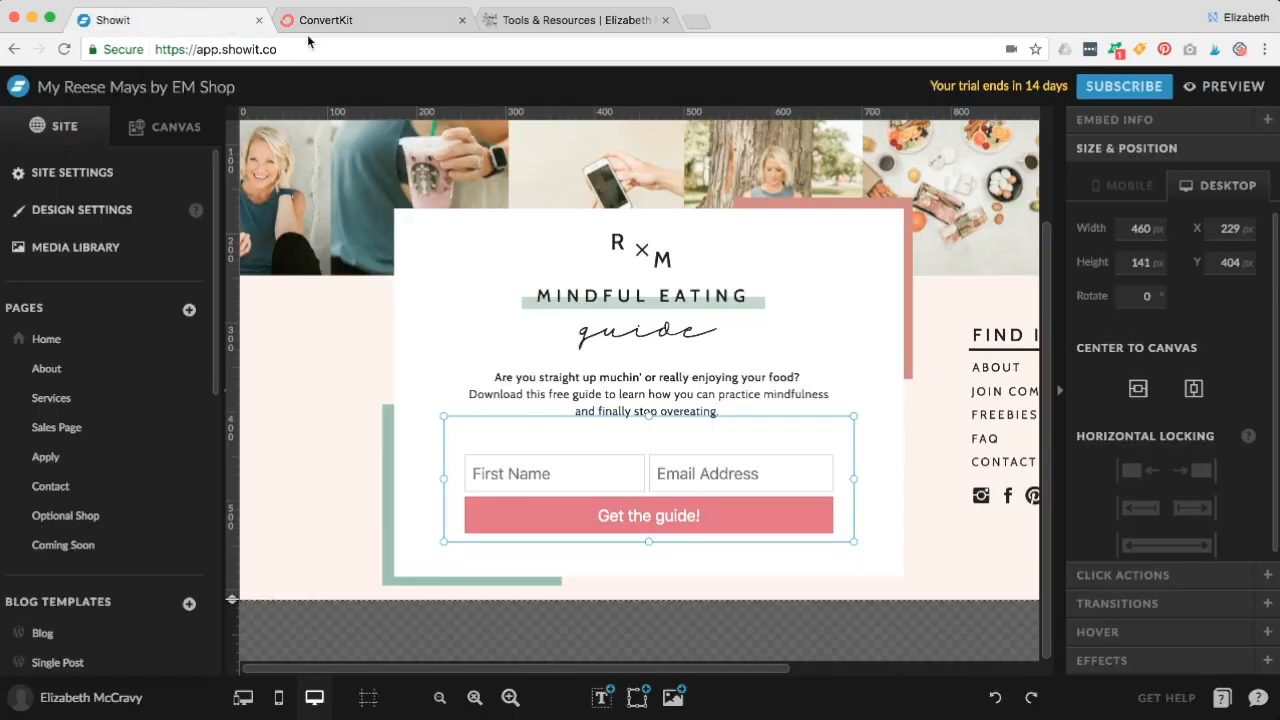
left_click(361, 25)
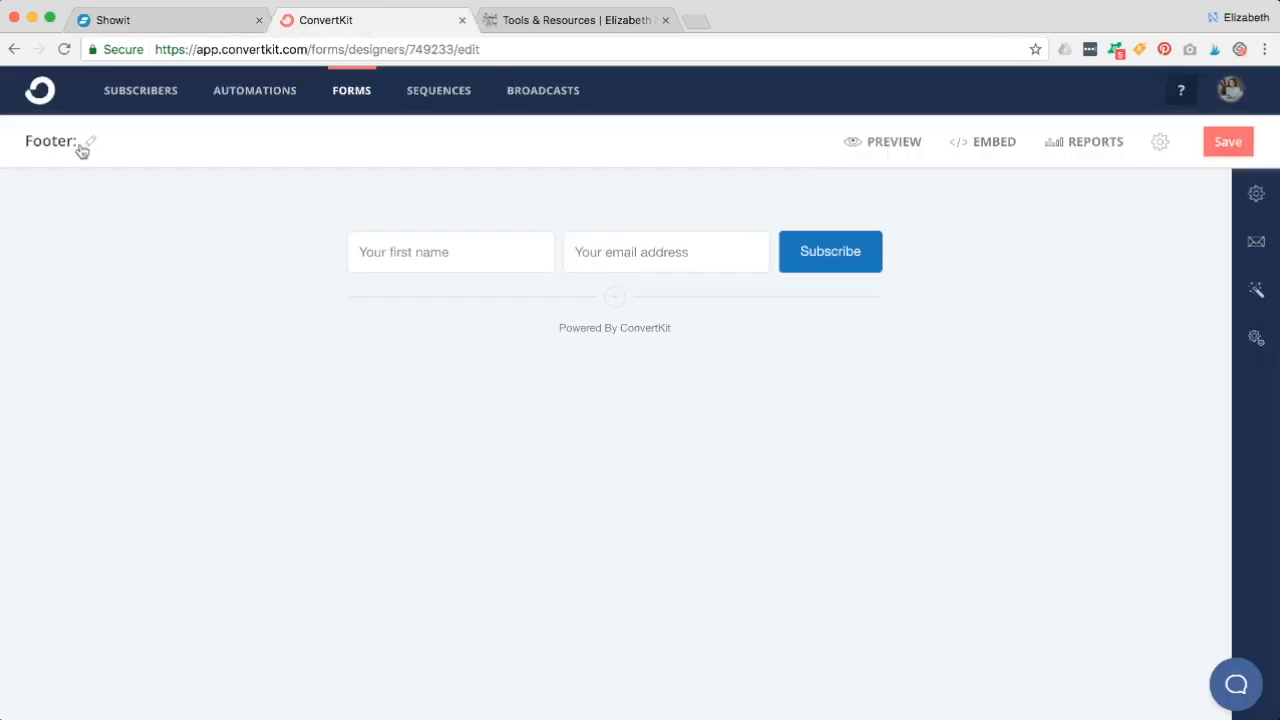
type("Mindful Eating Guide")
left_click(145, 286)
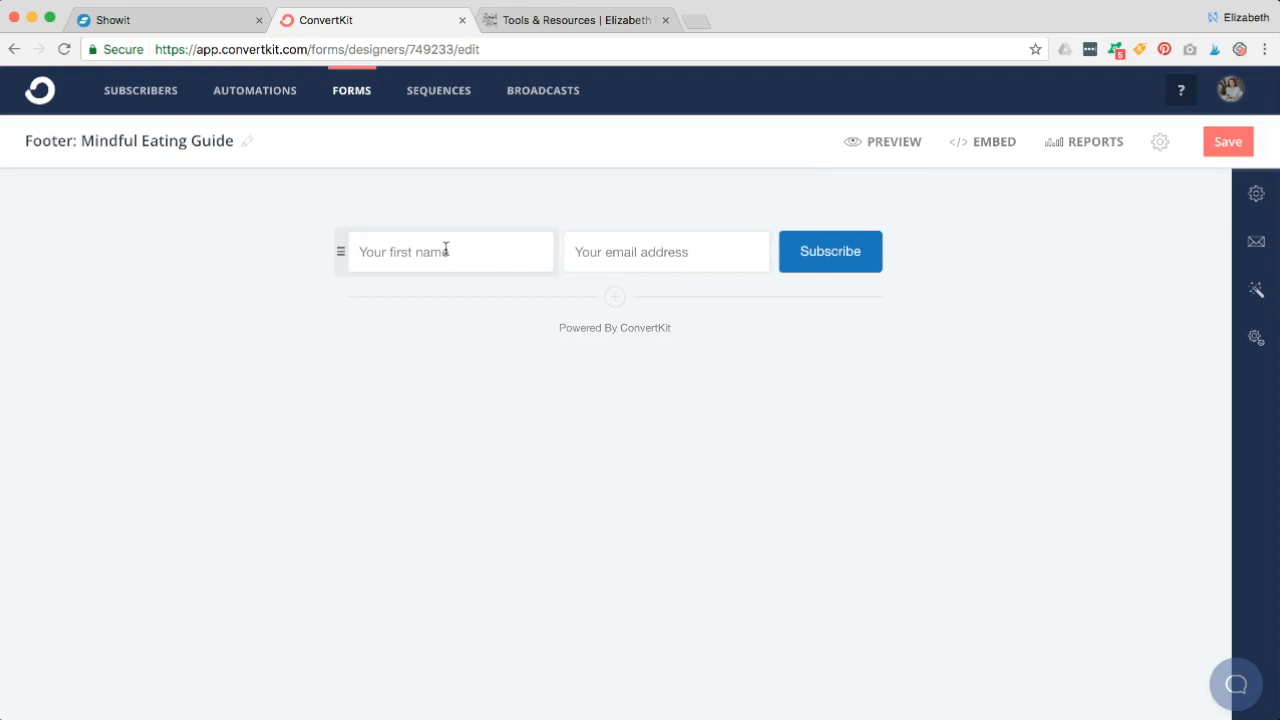
Turn off the Powered By ConvertKit link below the form.
left_click(646, 330)
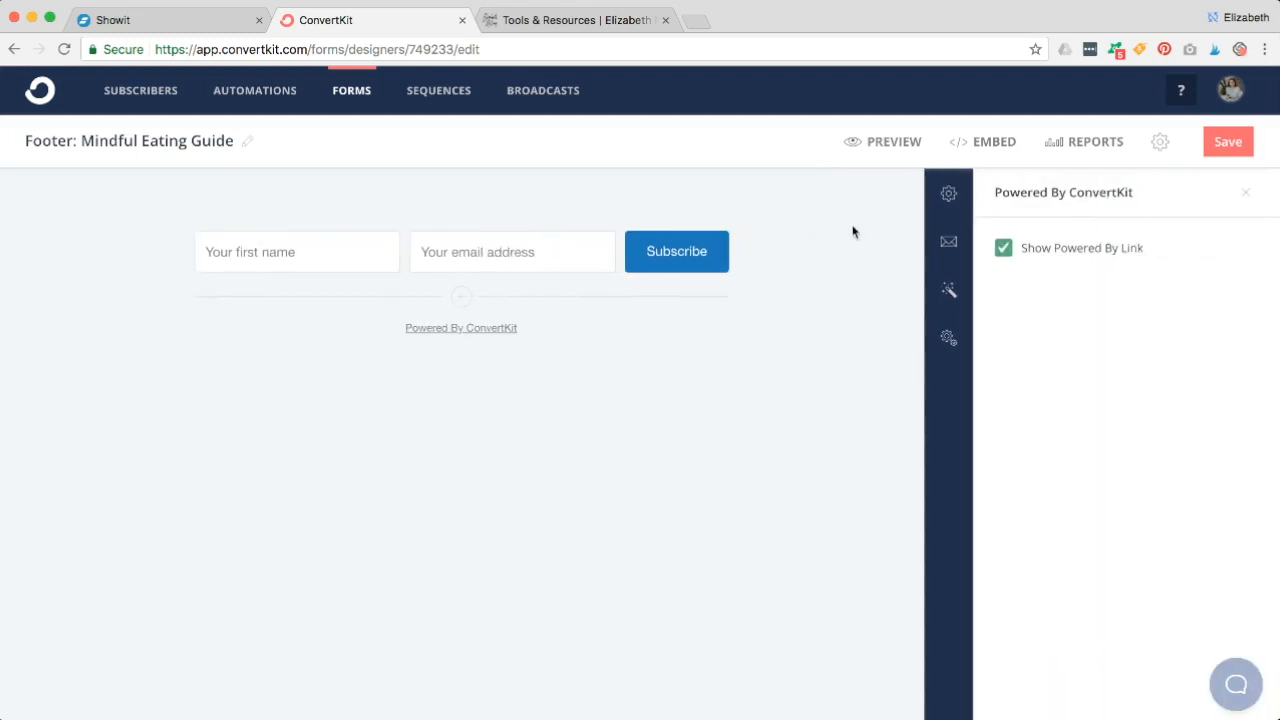
left_click(1012, 250)
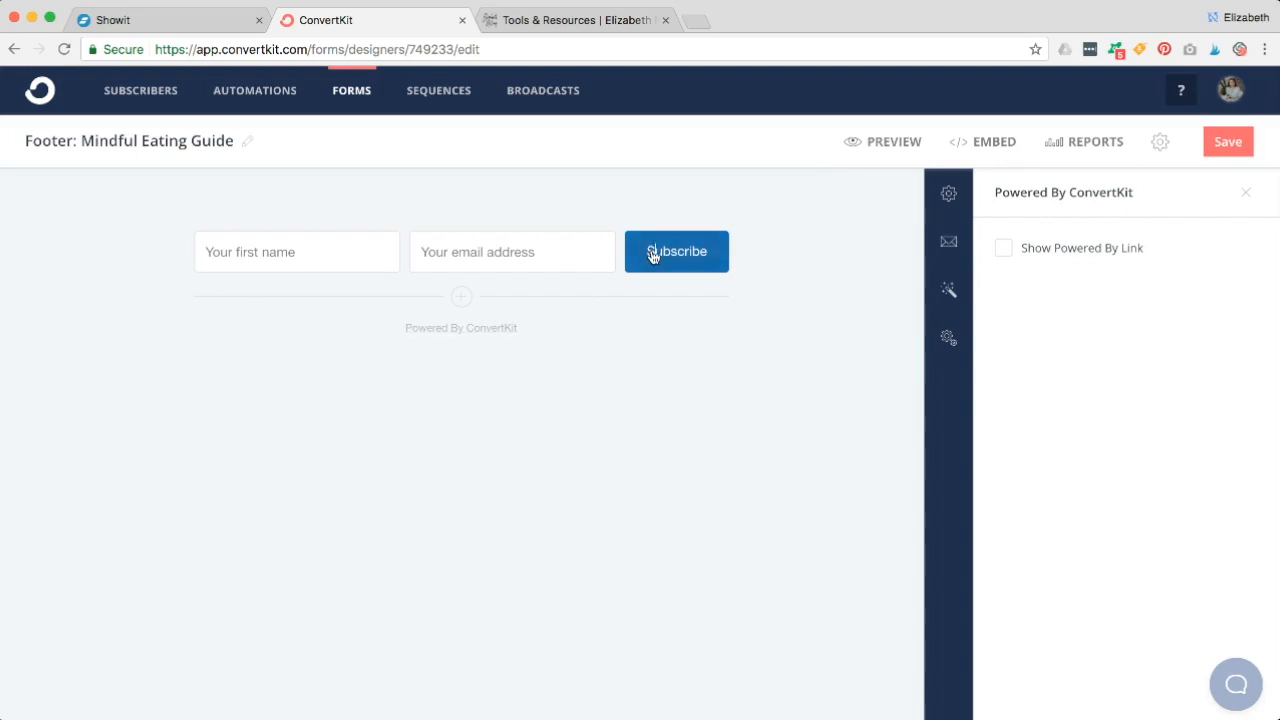
Replace the form's Subscribe button text with "Get the guide!".
left_click(652, 254)
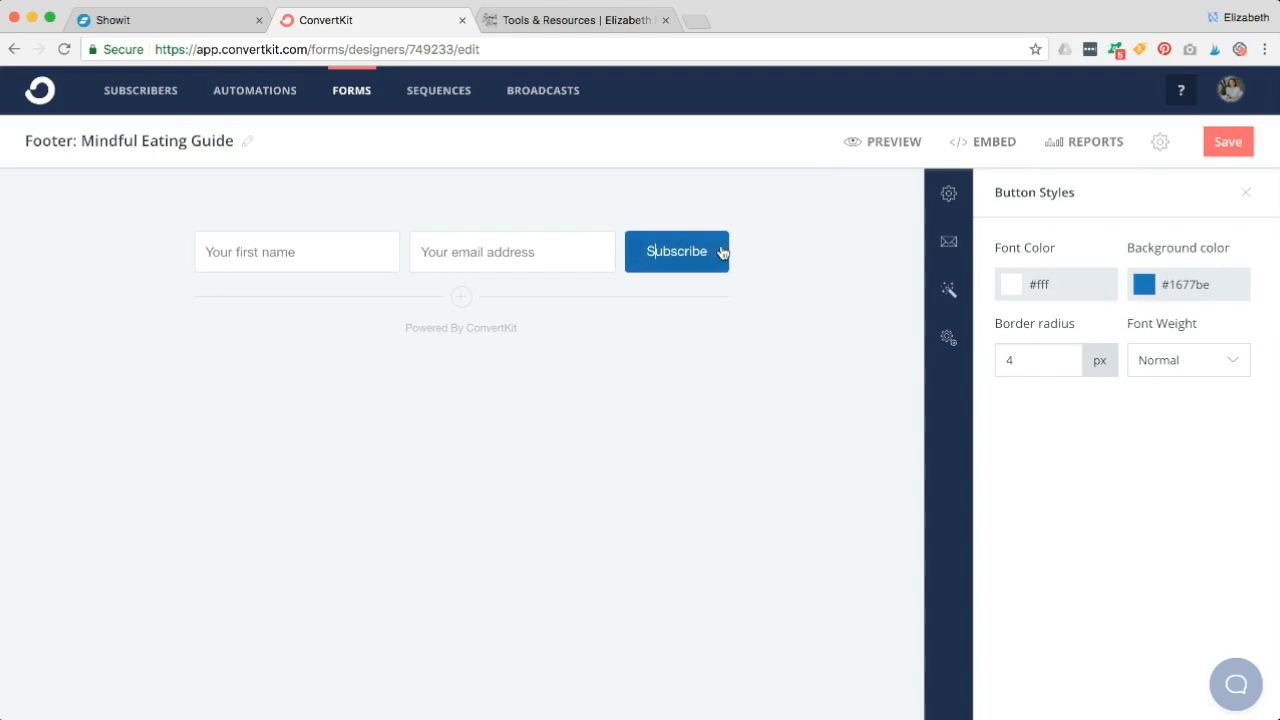
left_click_drag(714, 253, 642, 254)
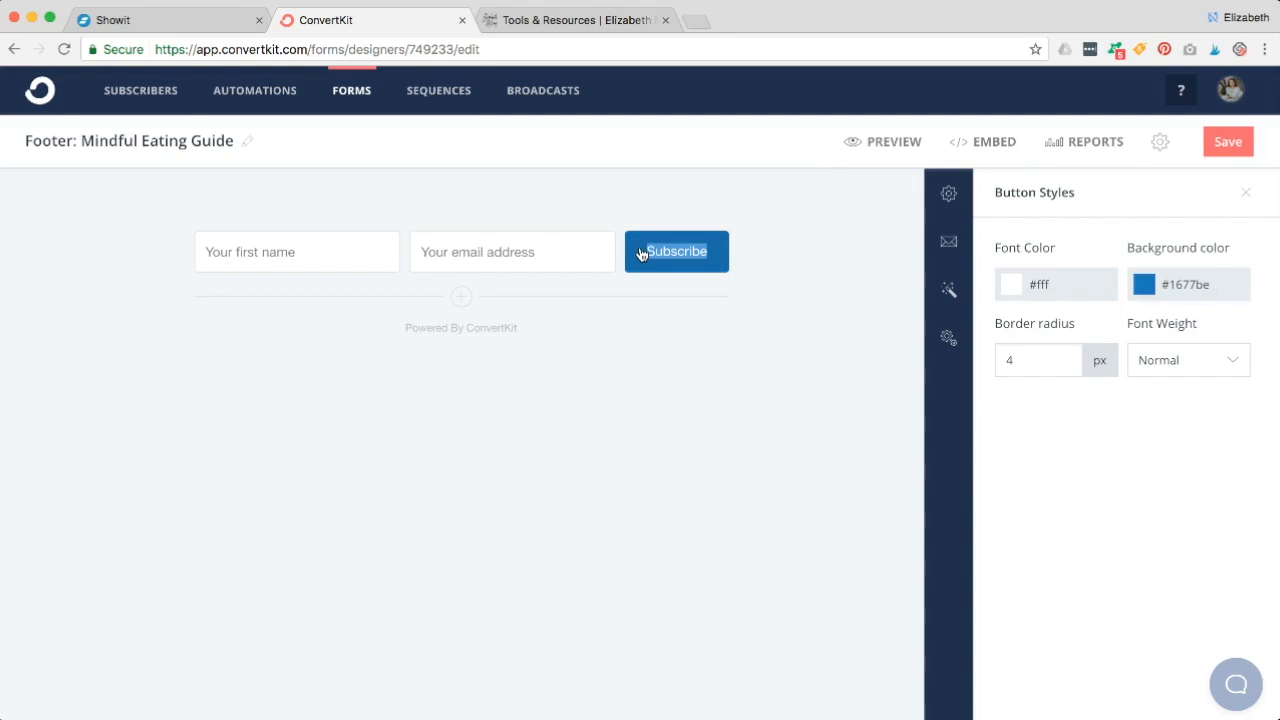
type("Get the ")
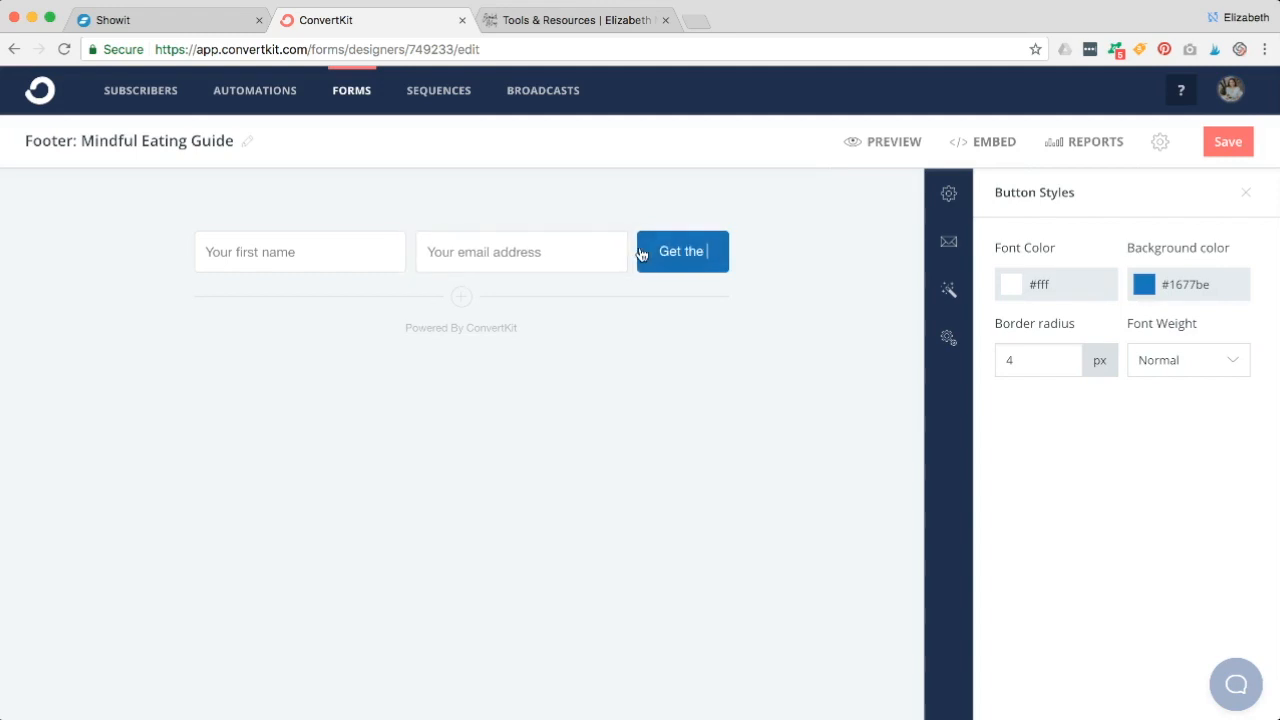
type("guide!")
Set the button's font weight to Bold and its border radius to 0 px, comparing with the Showit footer button.
left_click(1181, 372)
left_click(1180, 375)
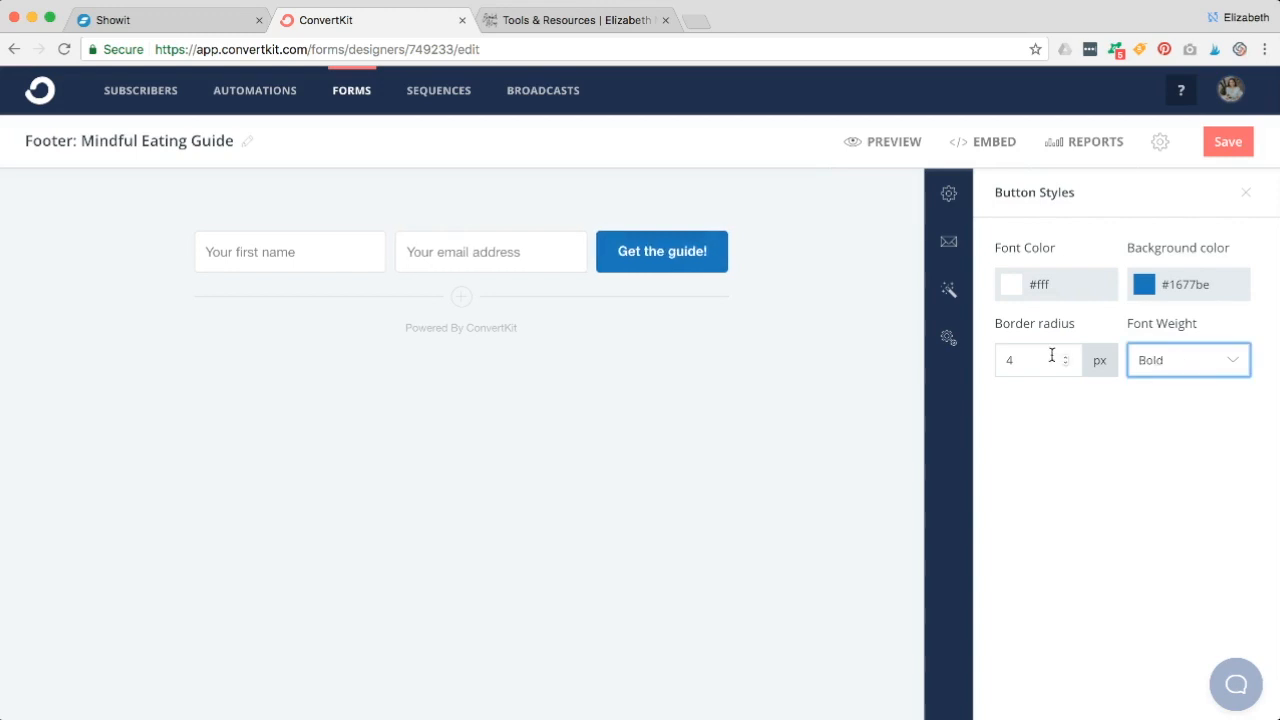
left_click(201, 22)
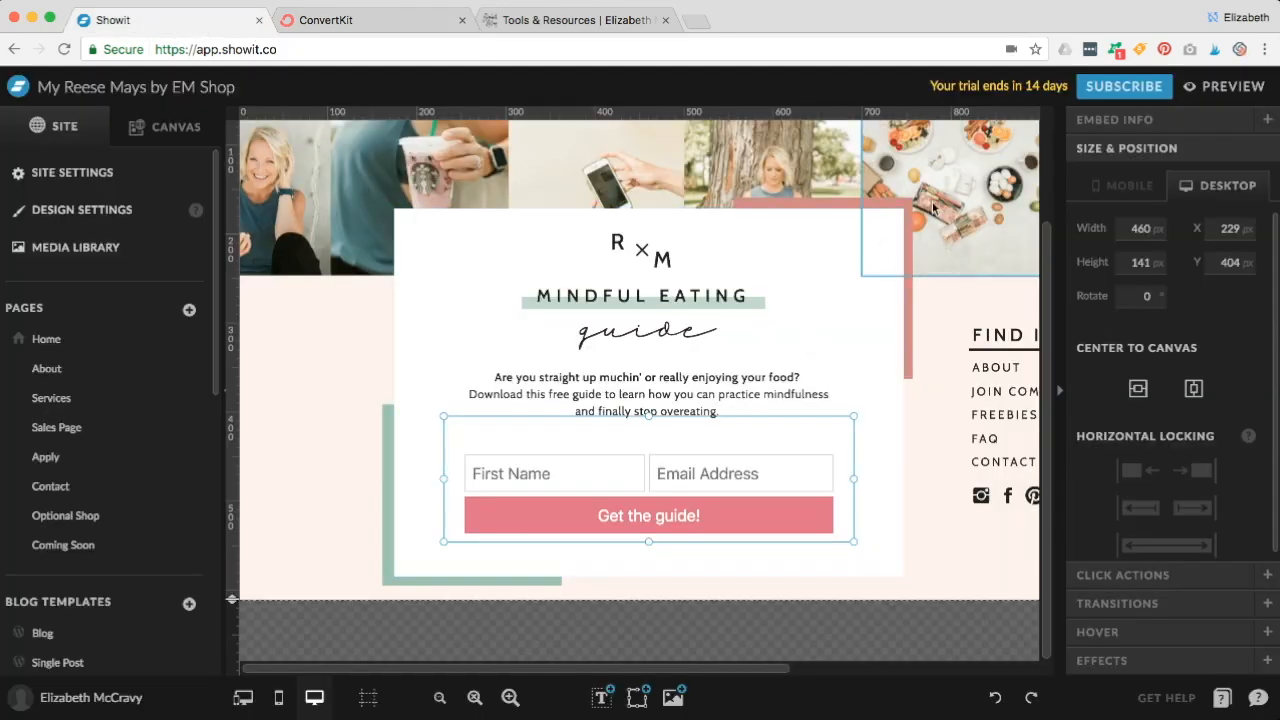
left_click(404, 19)
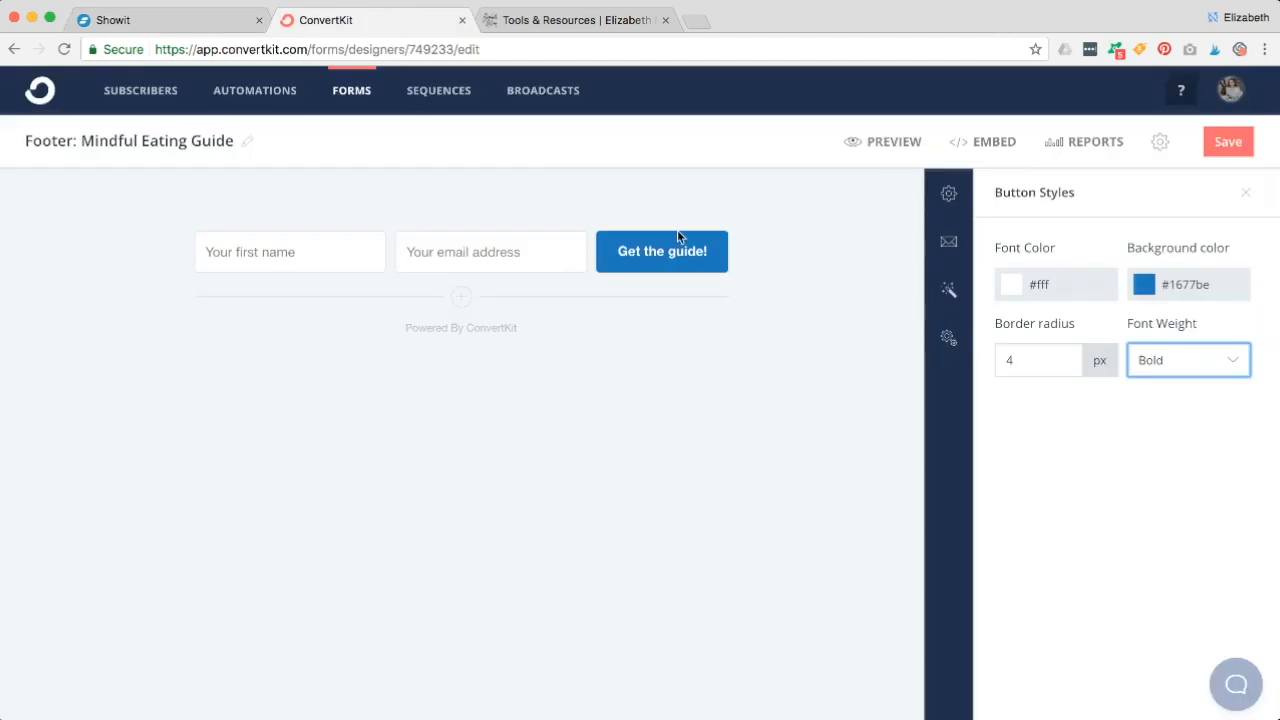
left_click(1036, 362)
key("BackSpace")
type("0")
left_click(1069, 483)
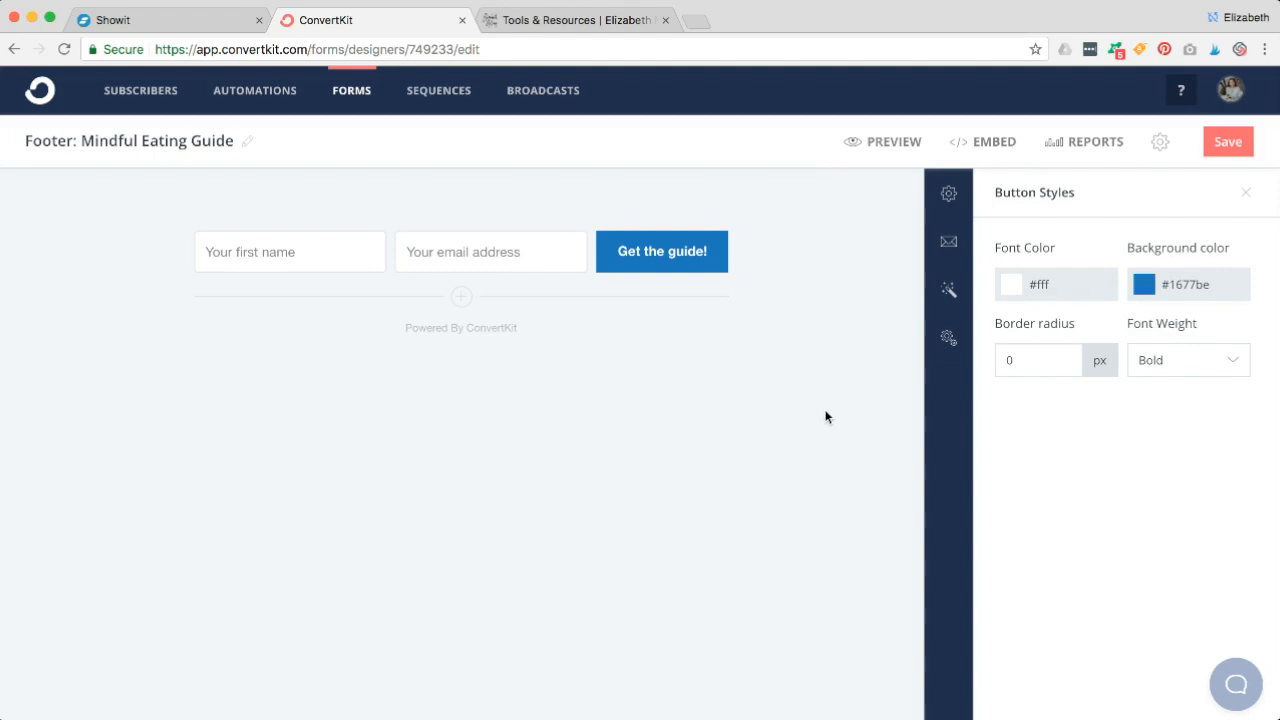
Switch to Showit and copy the hex code of color 5 from the site's color palette in the design settings.
left_click(150, 20)
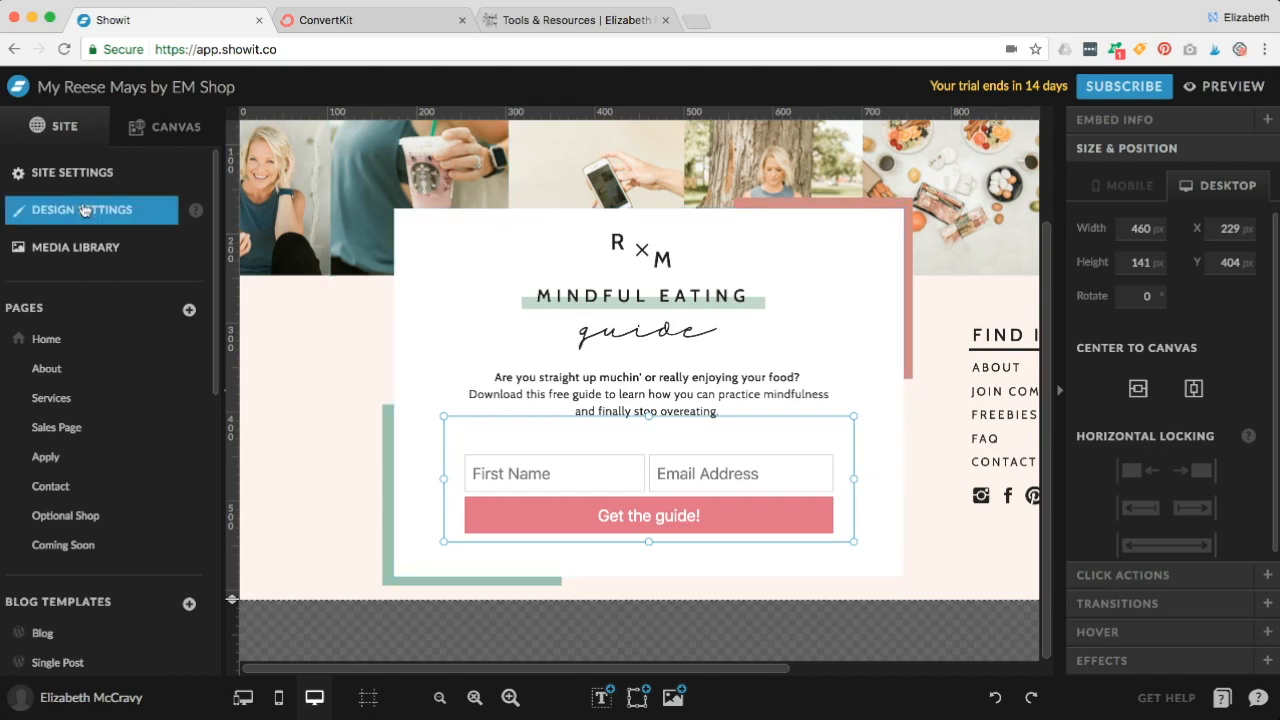
left_click(128, 211)
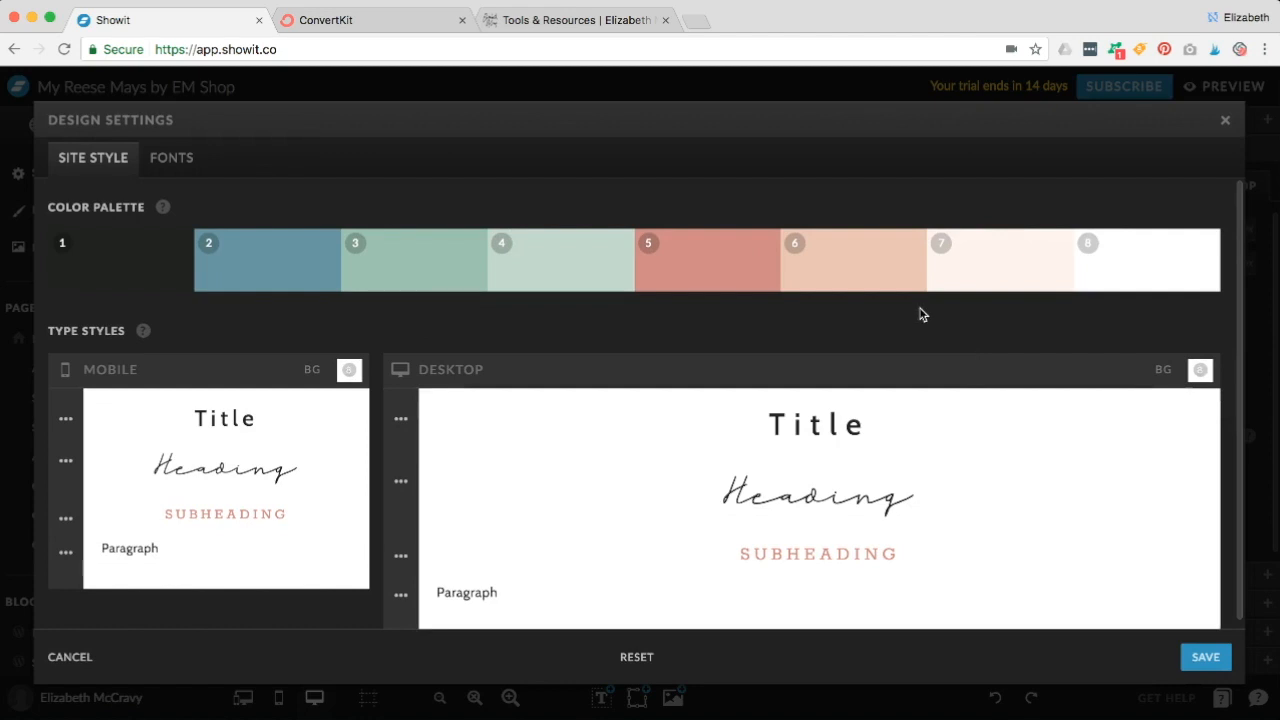
left_click(733, 277)
left_click_drag(756, 443, 717, 444)
key("ctrl+c")
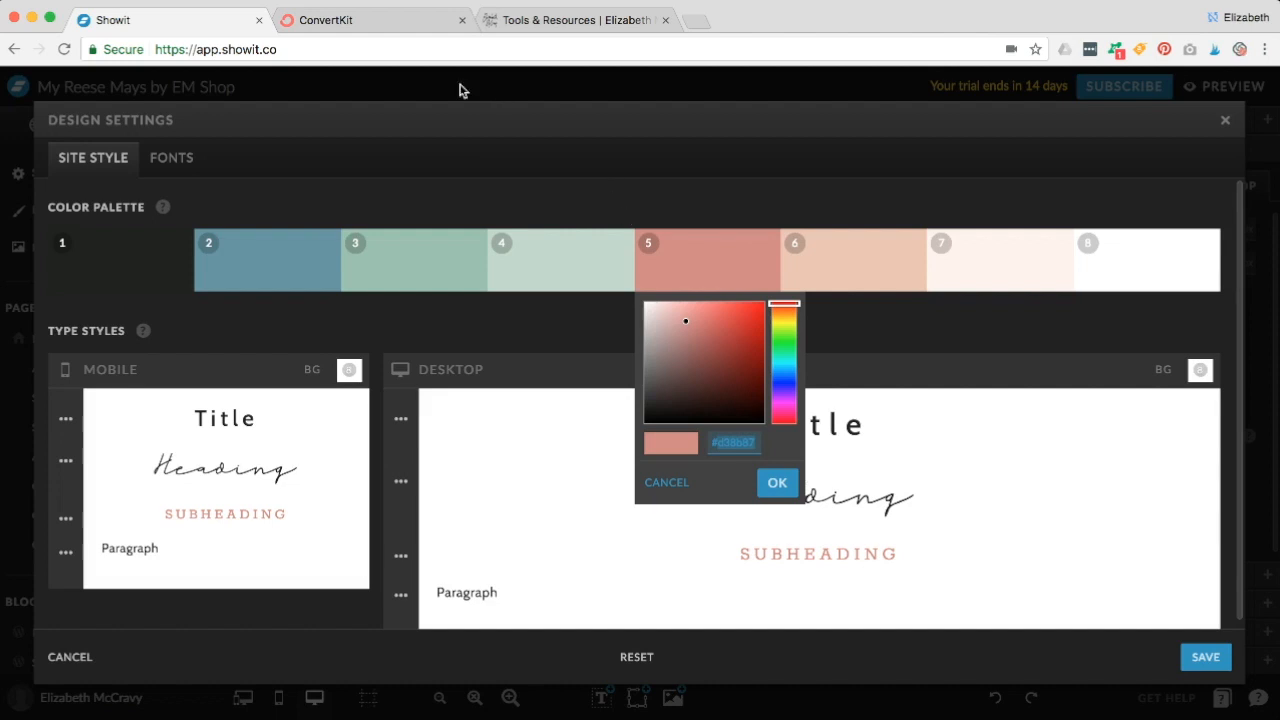
Switch to ConvertKit and set the button's background color to the copied #d38b87.
left_click(388, 24)
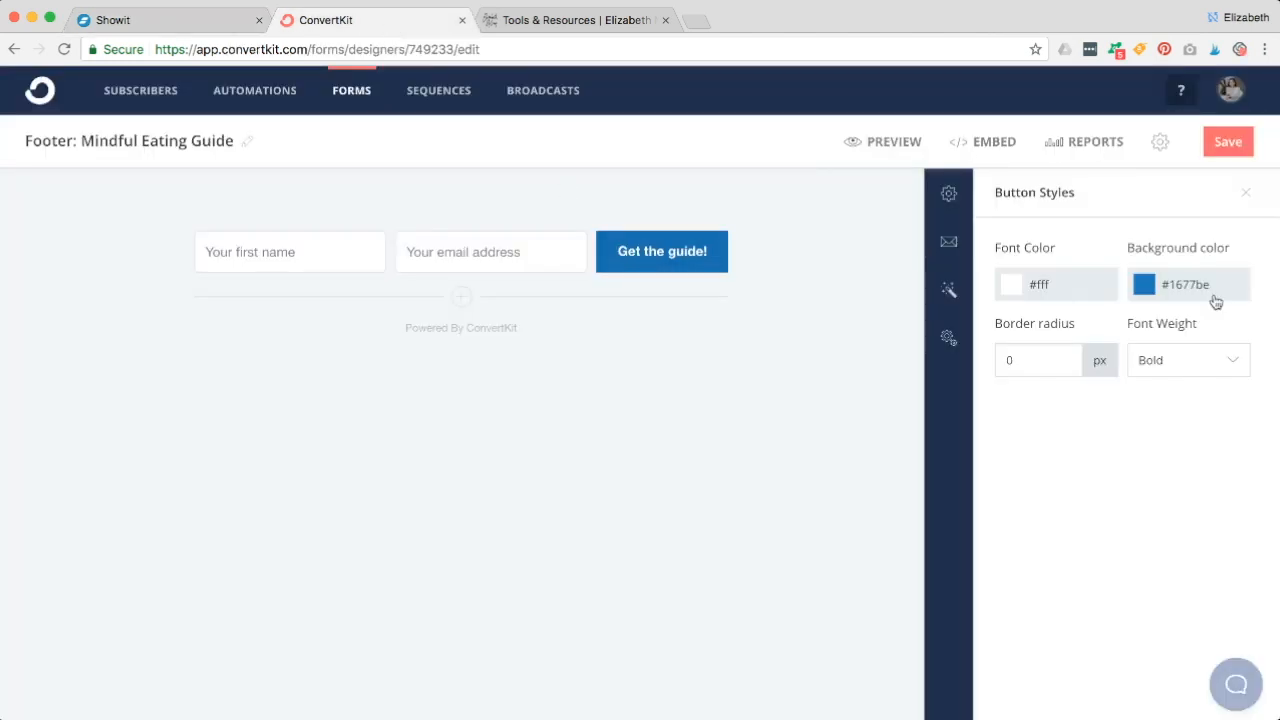
left_click(1190, 287)
left_click_drag(1190, 287, 1126, 291)
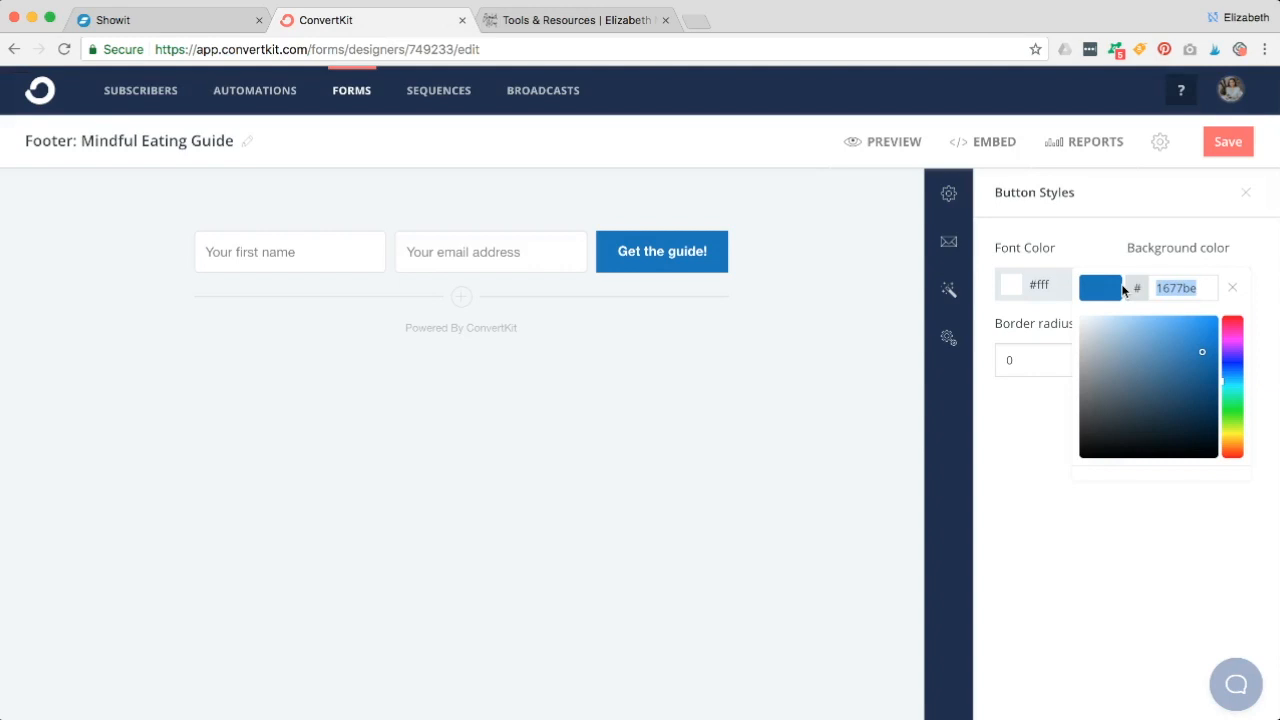
key("ctrl+v")
left_click(1086, 254)
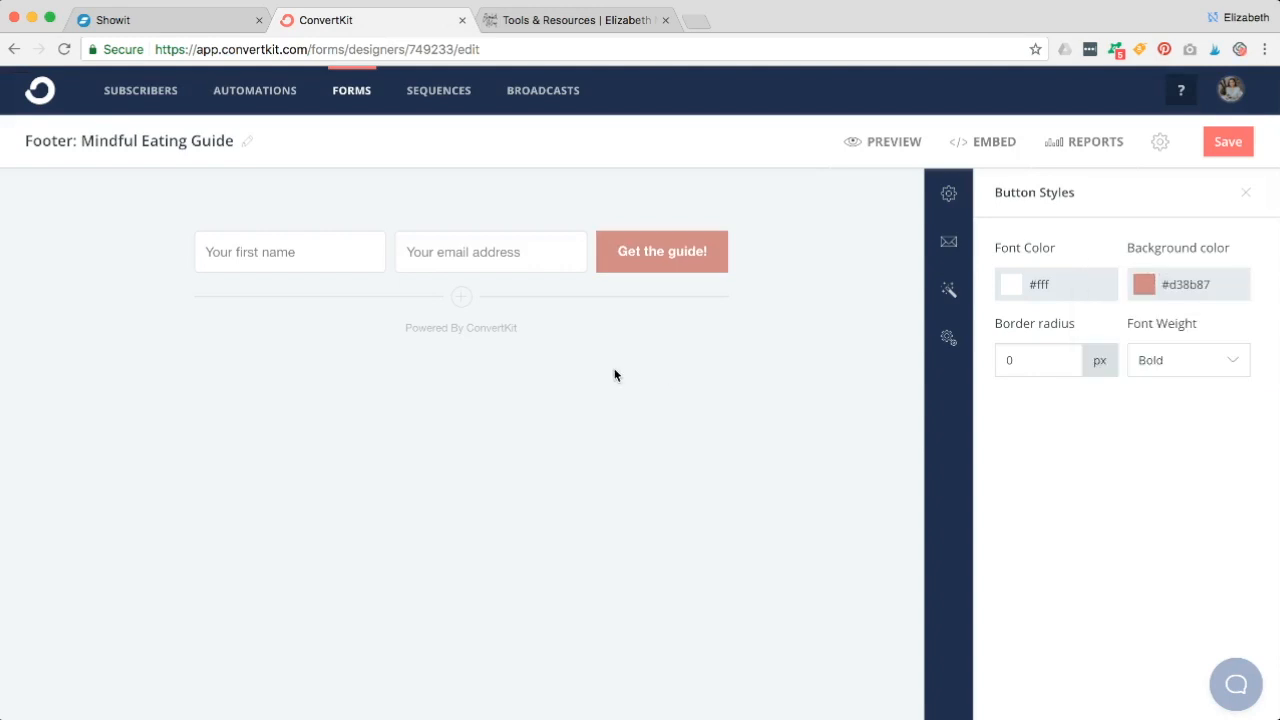
Set the form button's font color to #ffffff and save the form.
left_click(1043, 289)
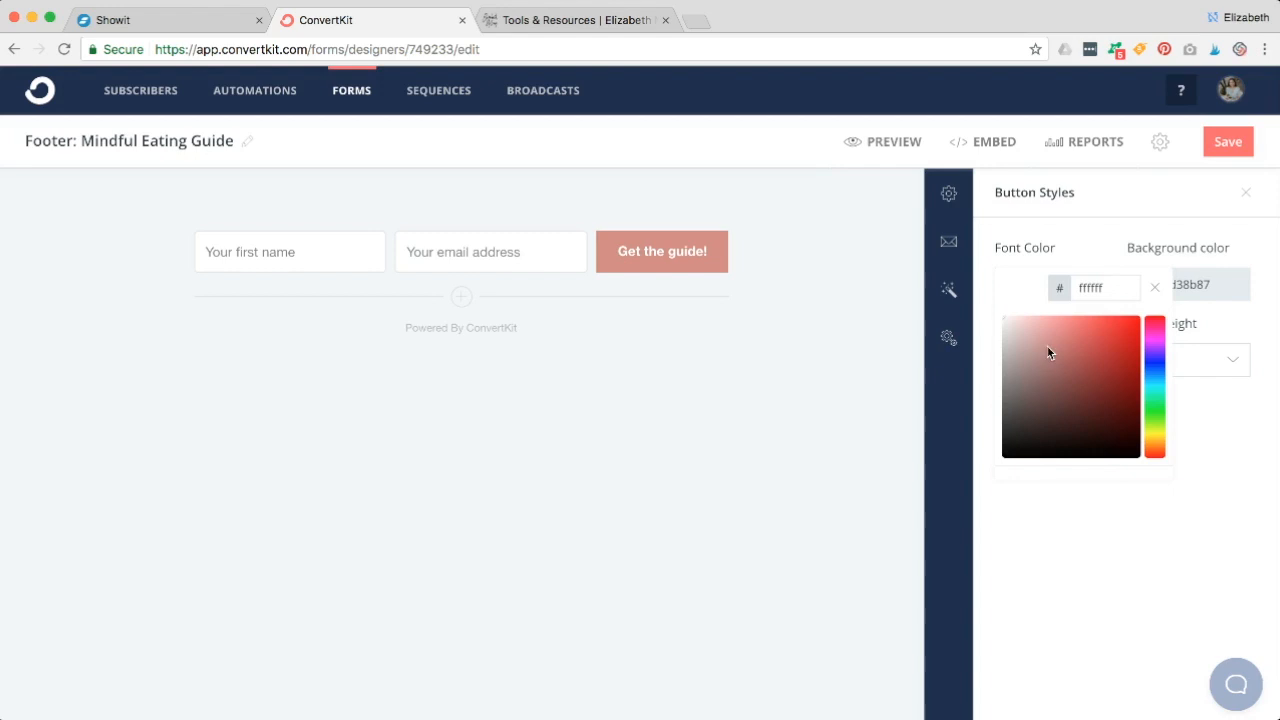
mouse_move(1049, 351)
left_mouse_down()
mouse_move(1011, 324)
mouse_move(1128, 363)
mouse_move(1023, 429)
mouse_move(1046, 351)
mouse_move(1092, 338)
mouse_move(991, 309)
left_mouse_up()
left_click(1091, 229)
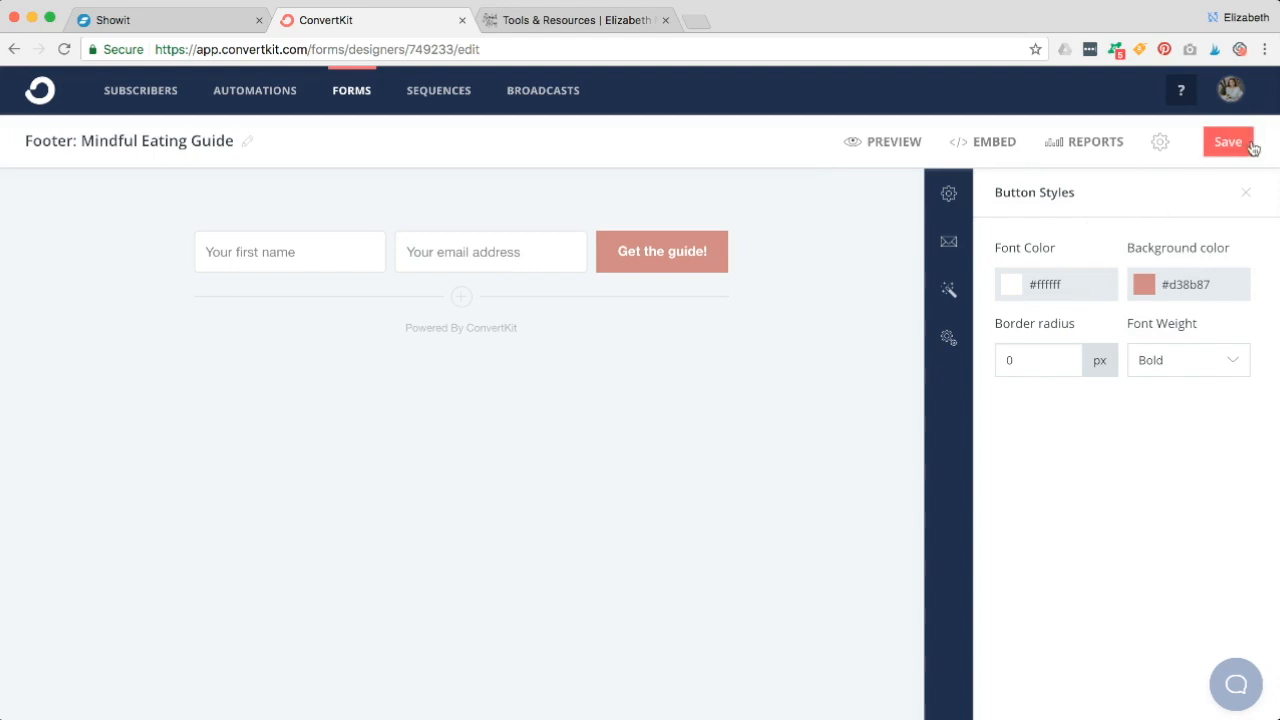
left_click(1250, 145)
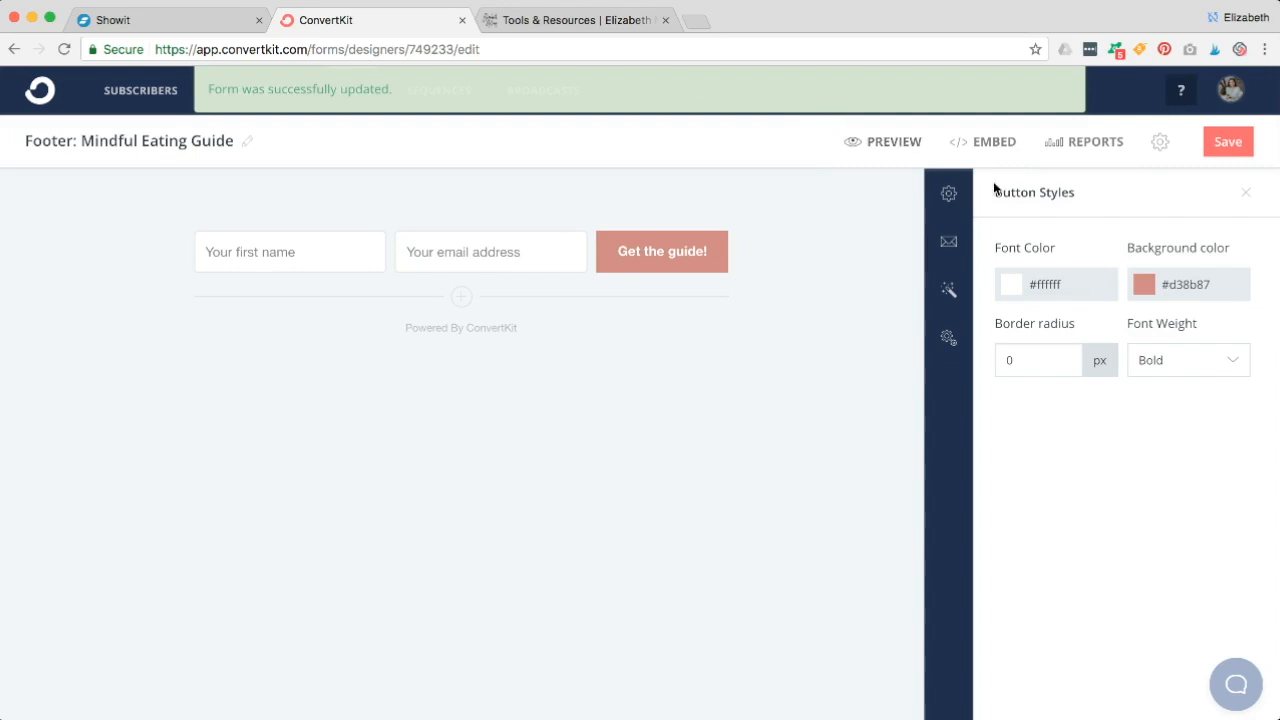
Preview the styled form and compare it with the opt-in form in the Showit footer, returning to ConvertKit.
left_click(904, 144)
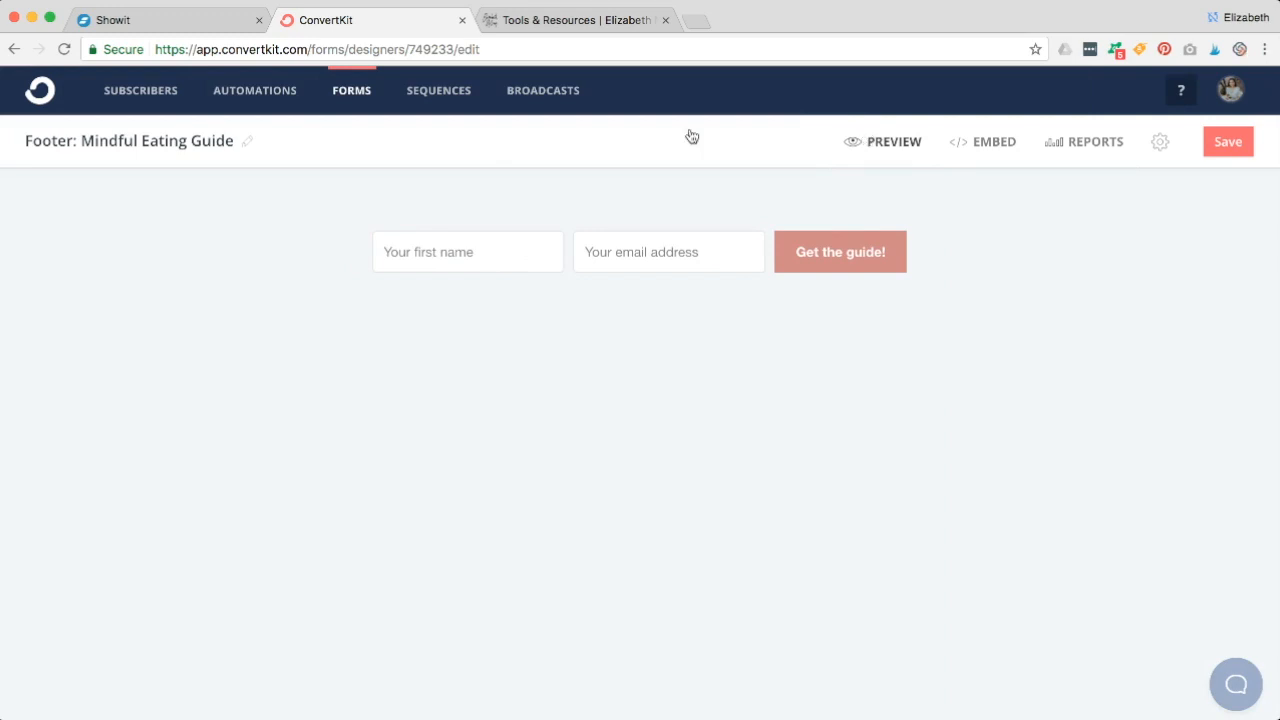
left_click(209, 25)
left_click(682, 84)
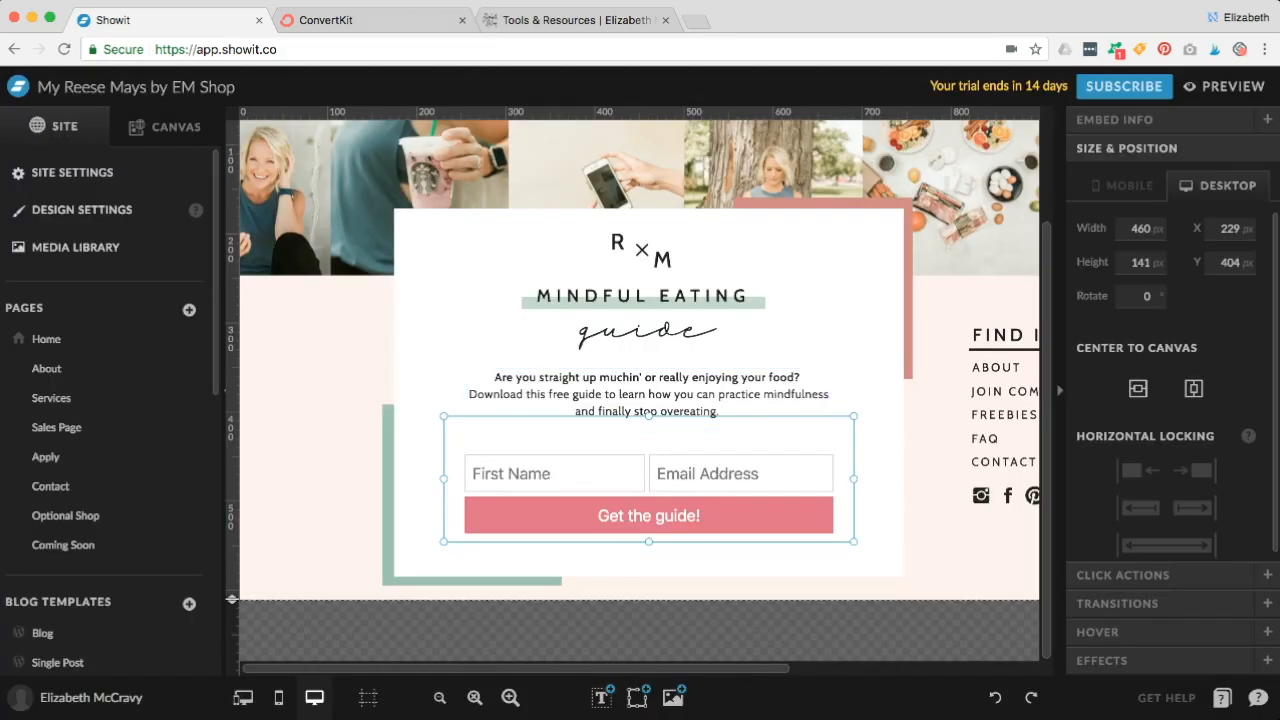
left_click(392, 19)
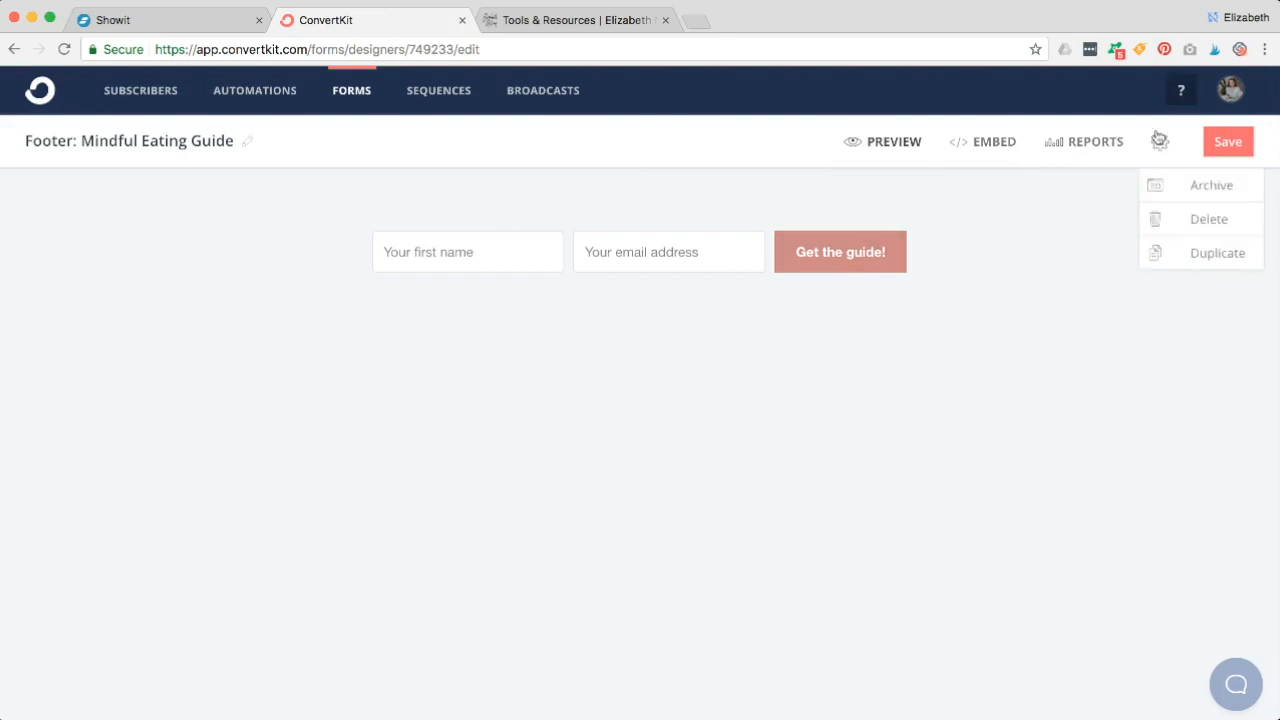
View the form's embed code, close it, and leave the preview to resume editing.
left_click(986, 148)
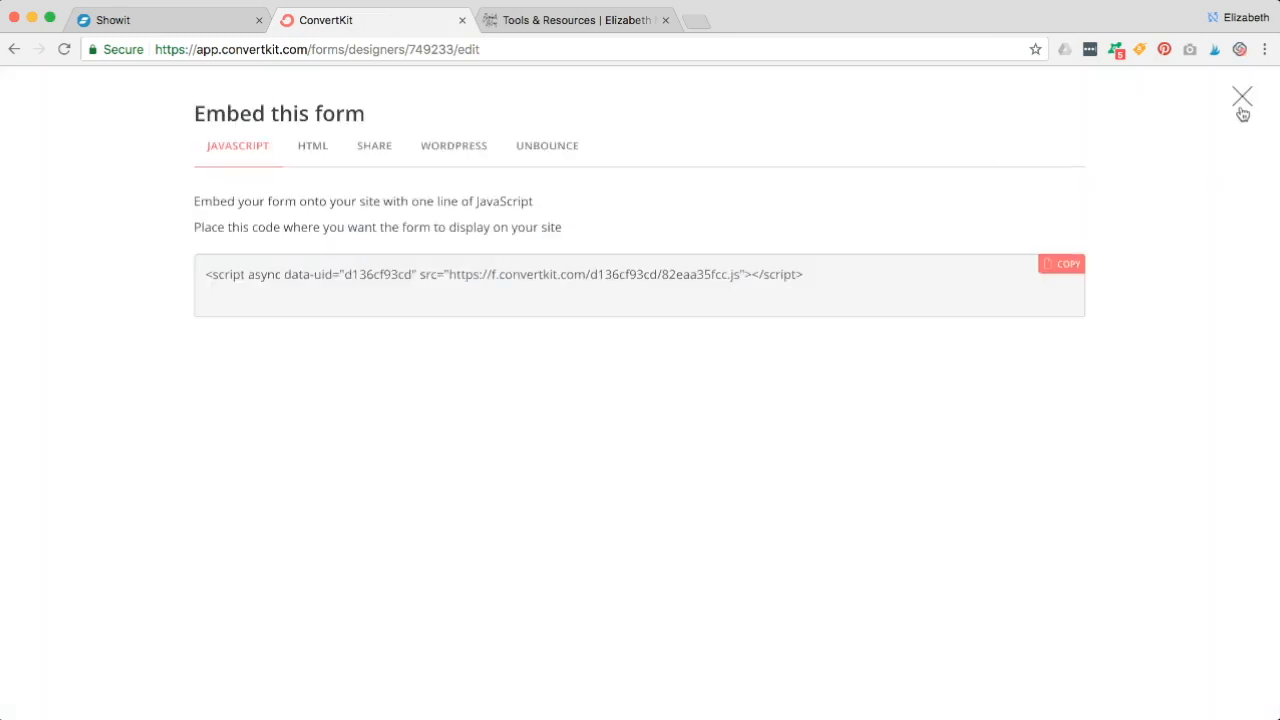
left_click(1240, 108)
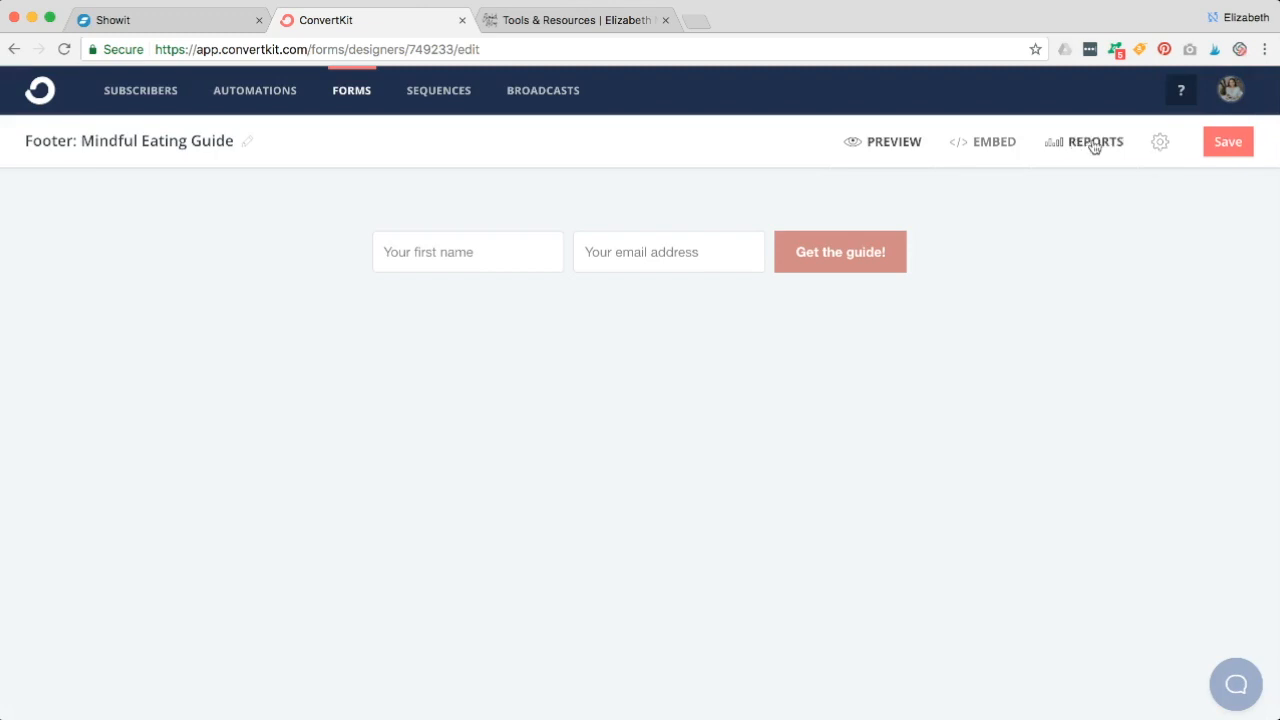
mouse_move(1157, 153)
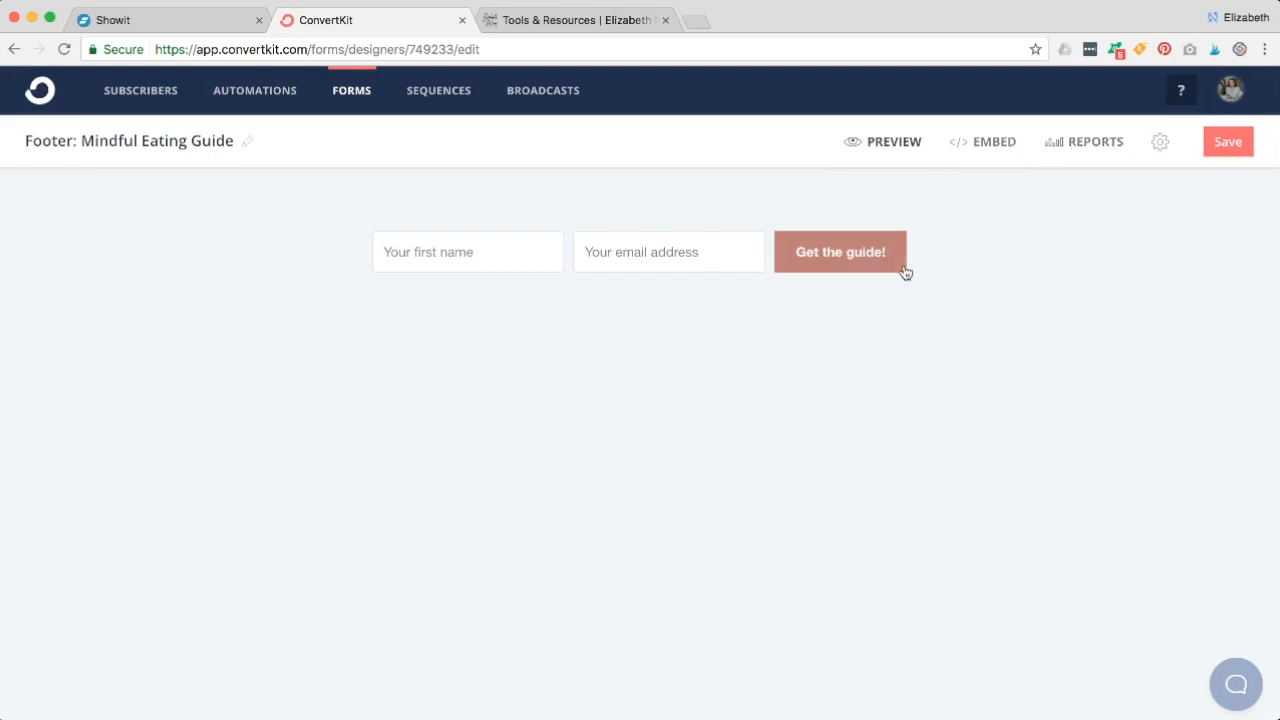
left_click(860, 142)
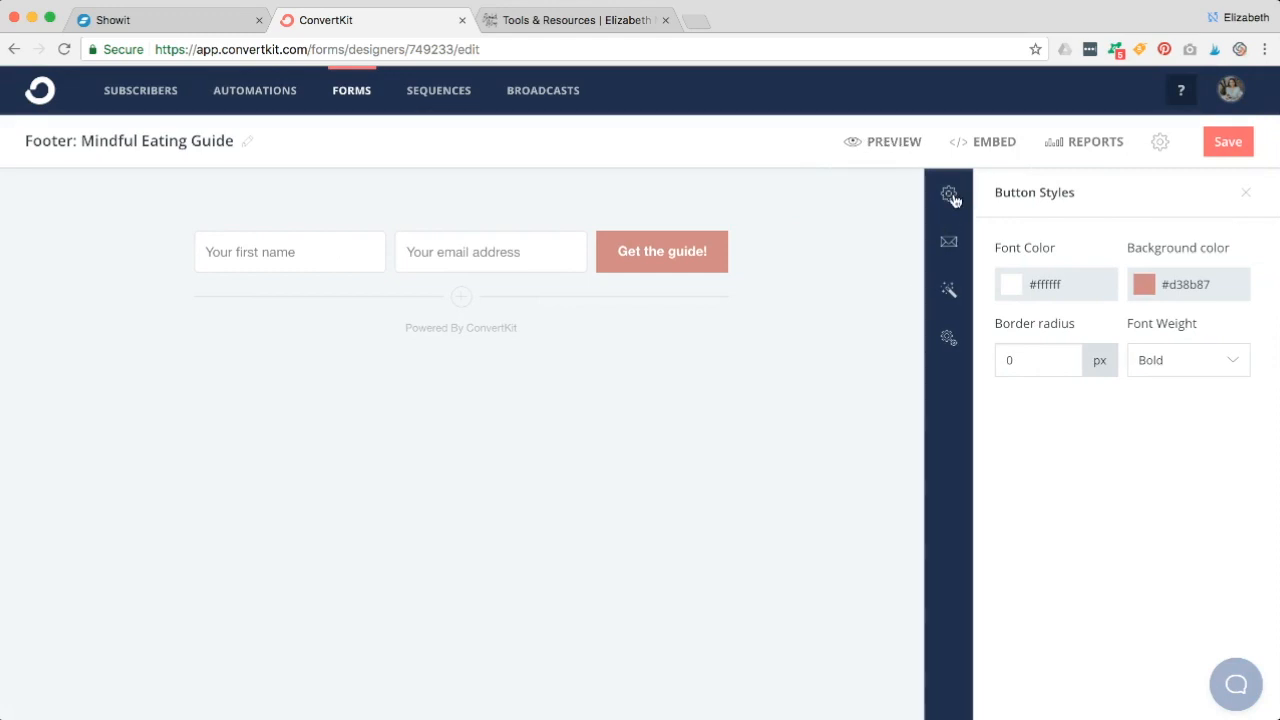
Replace the form's success message with "Thanks for subscribing! Now, go check your inbox!".
left_click(951, 196)
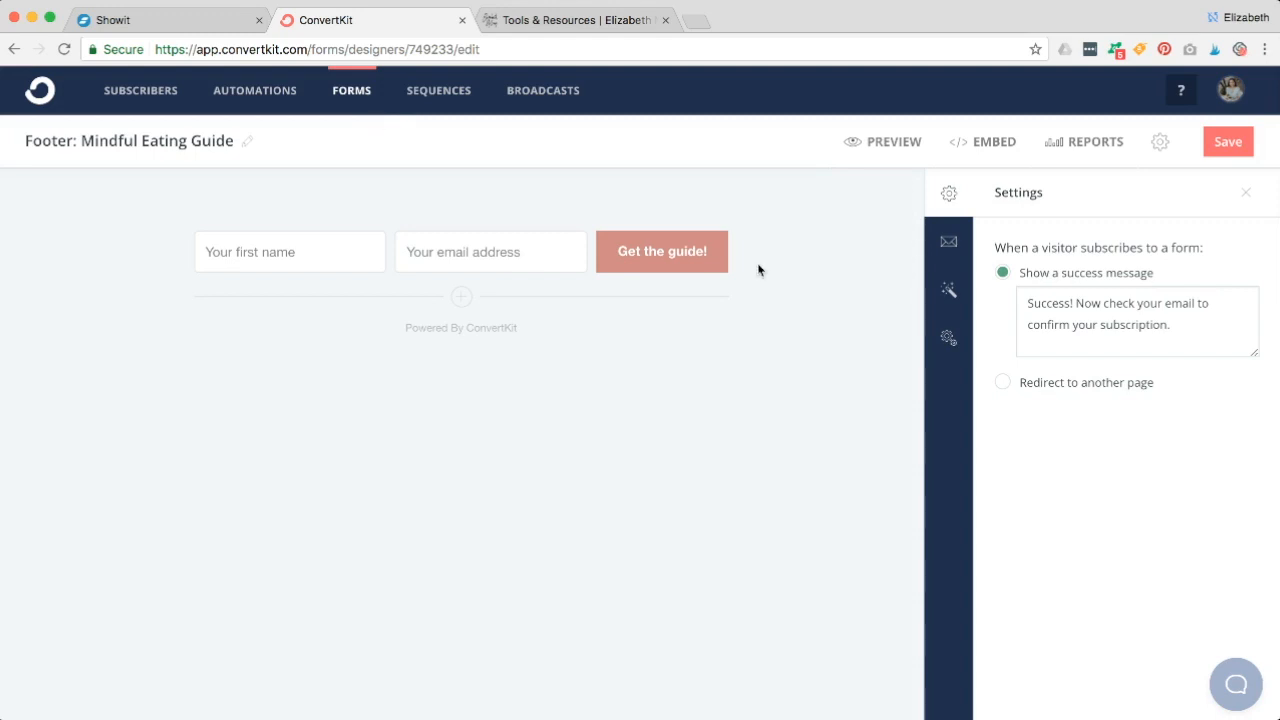
left_click_drag(1186, 324, 1003, 274)
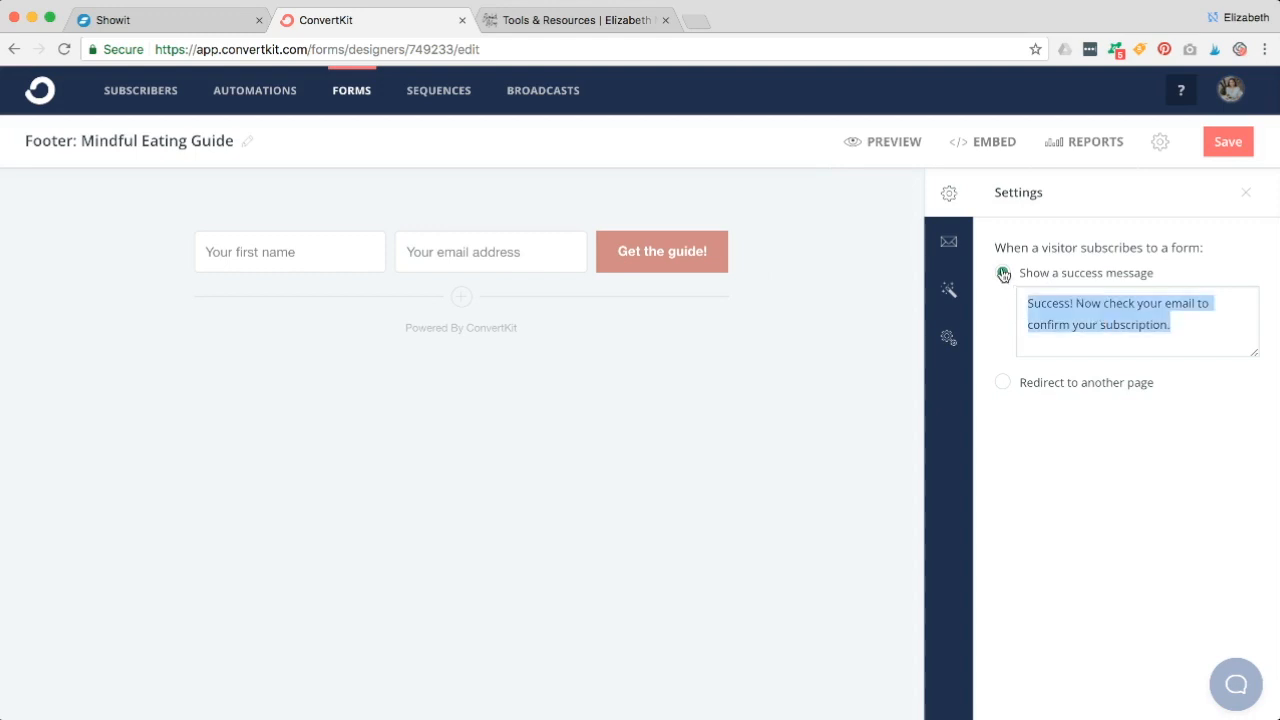
type("Thanks for subscribing! Now, go check your inbox!")
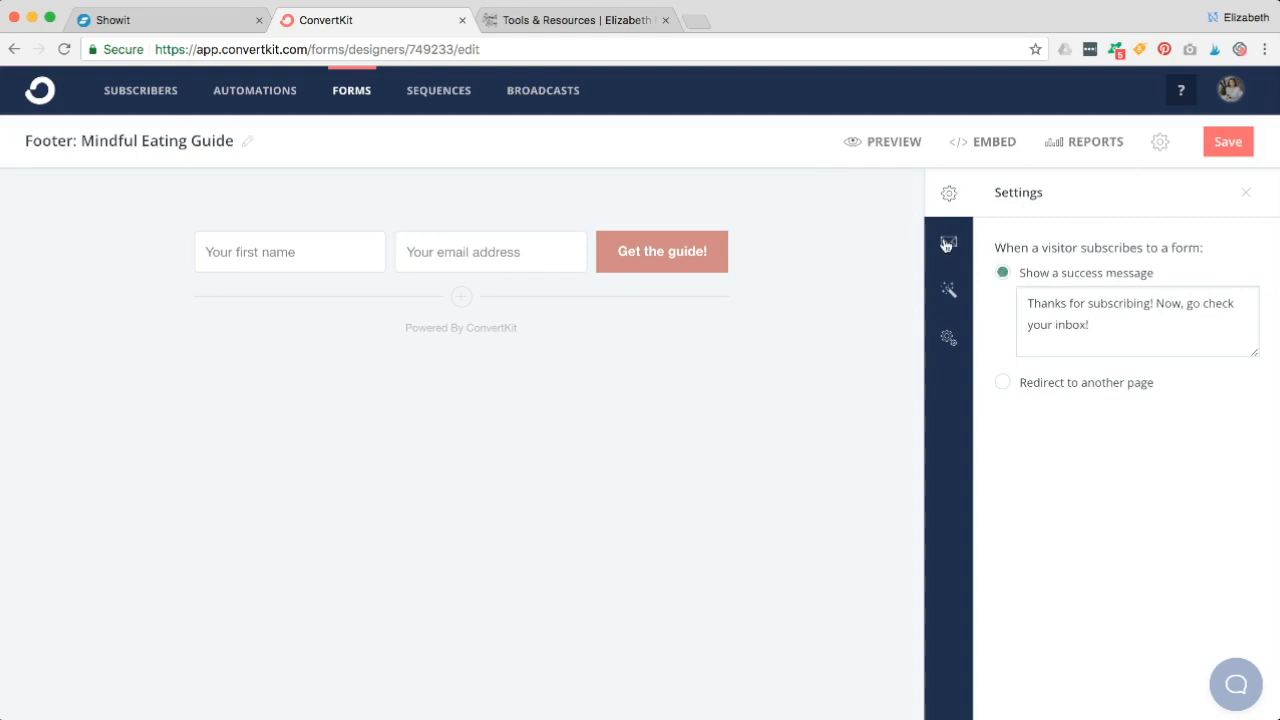
Review the incentive email explanation and enable sending an incentive email for this form.
left_click(948, 241)
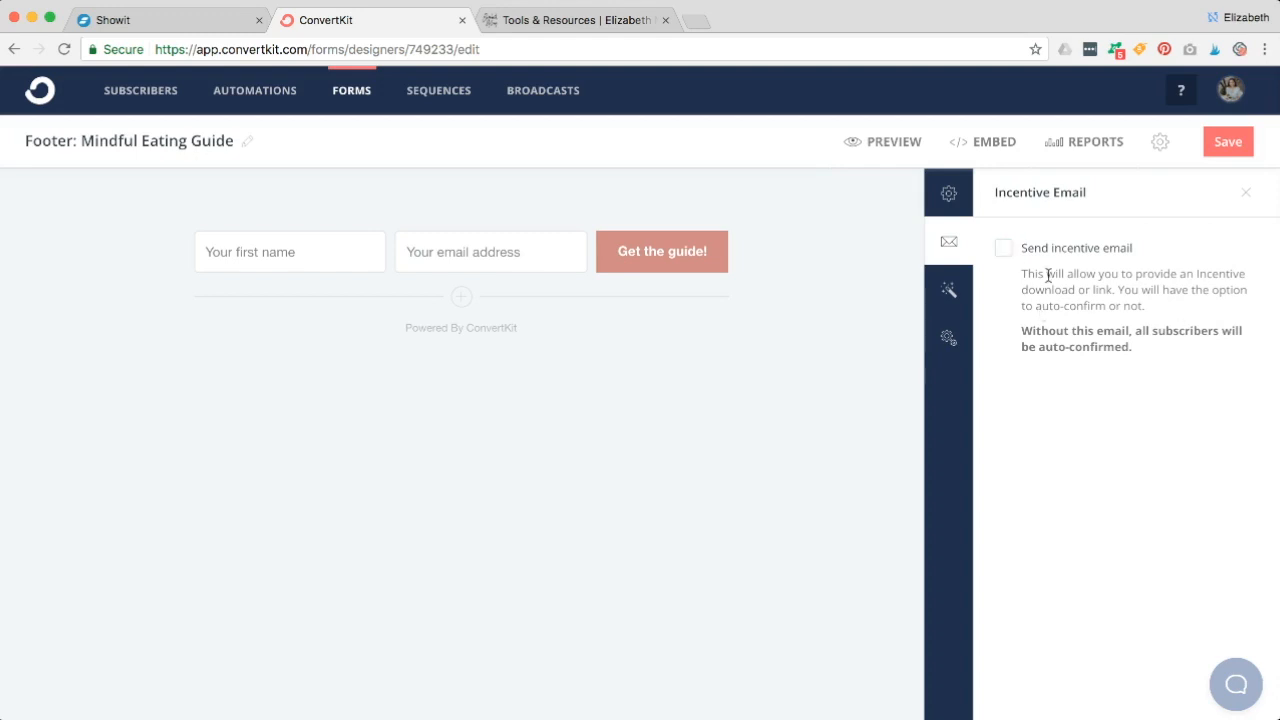
left_click_drag(1092, 331, 1176, 347)
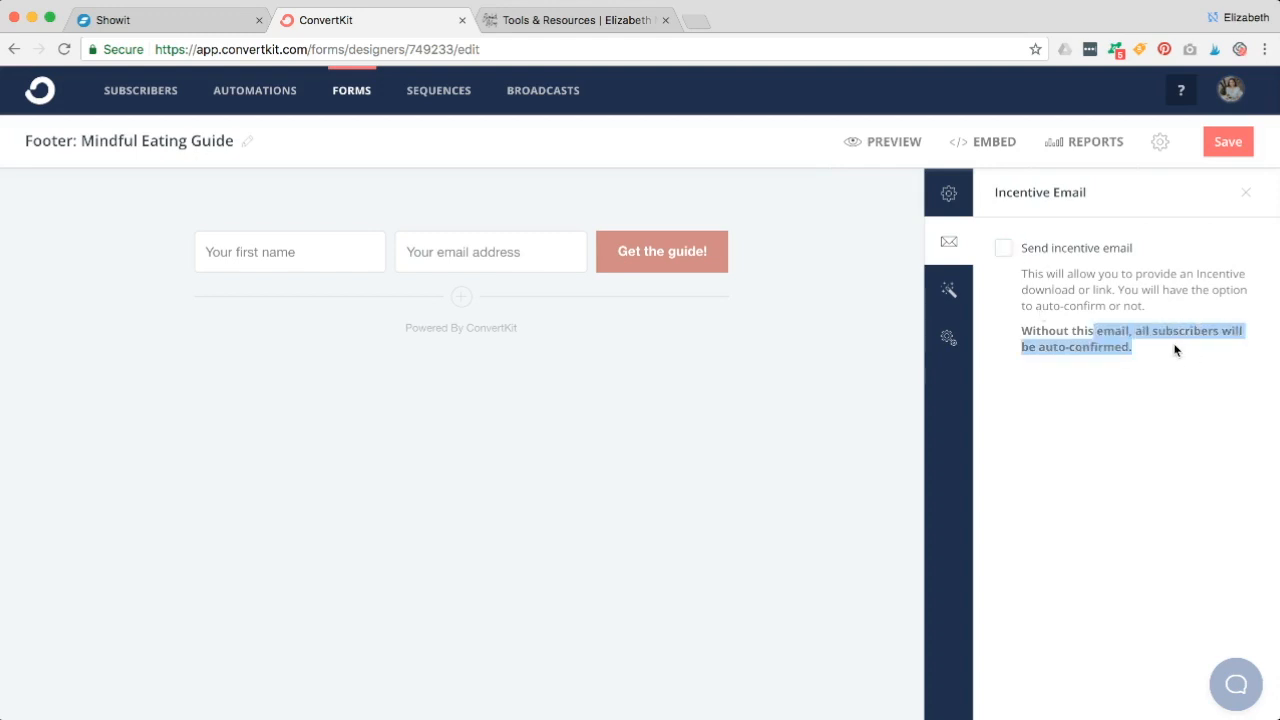
left_click(1174, 349)
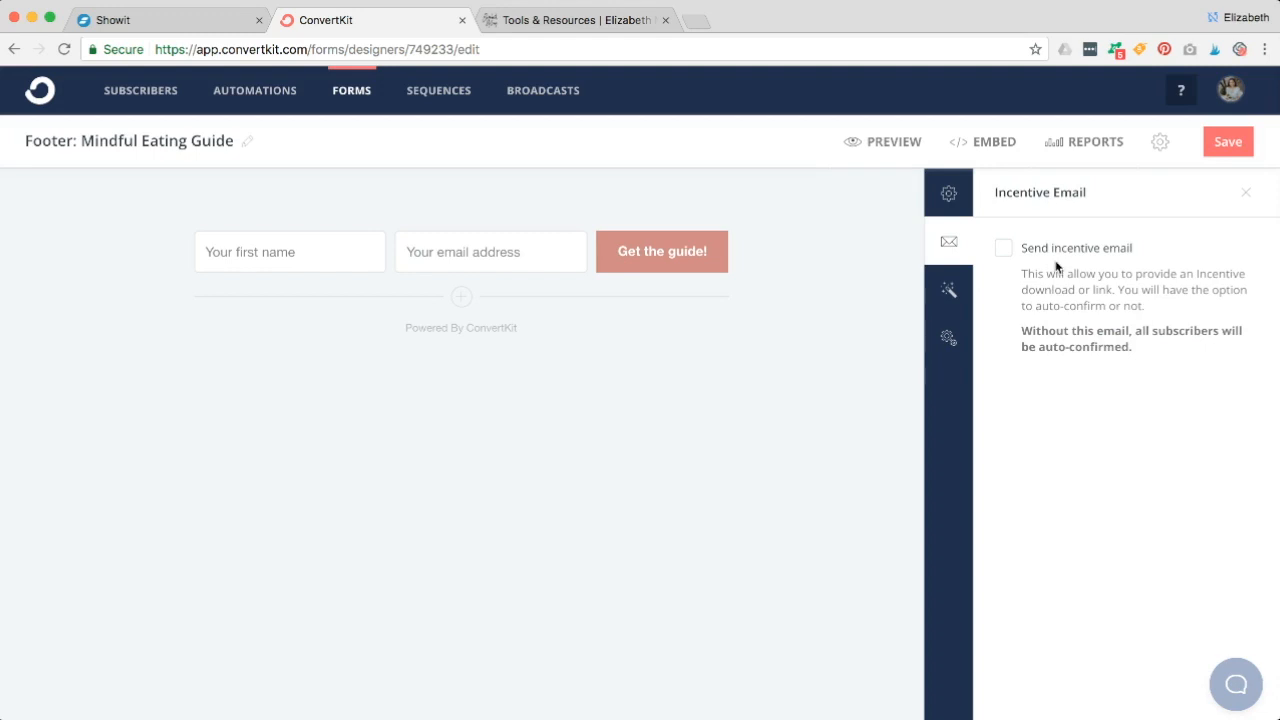
left_click(1004, 249)
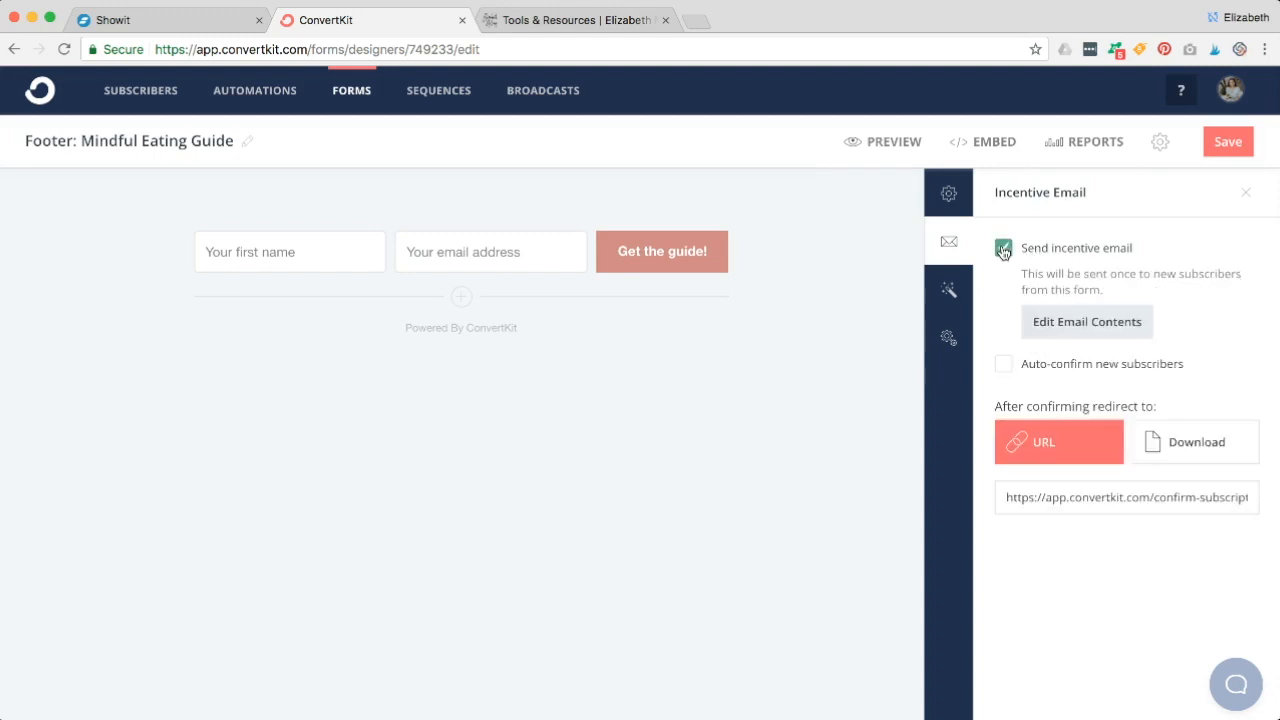
Enlarge the incentive email's message areas and replace its confirmation button text with "Download the guide!".
left_click(1054, 331)
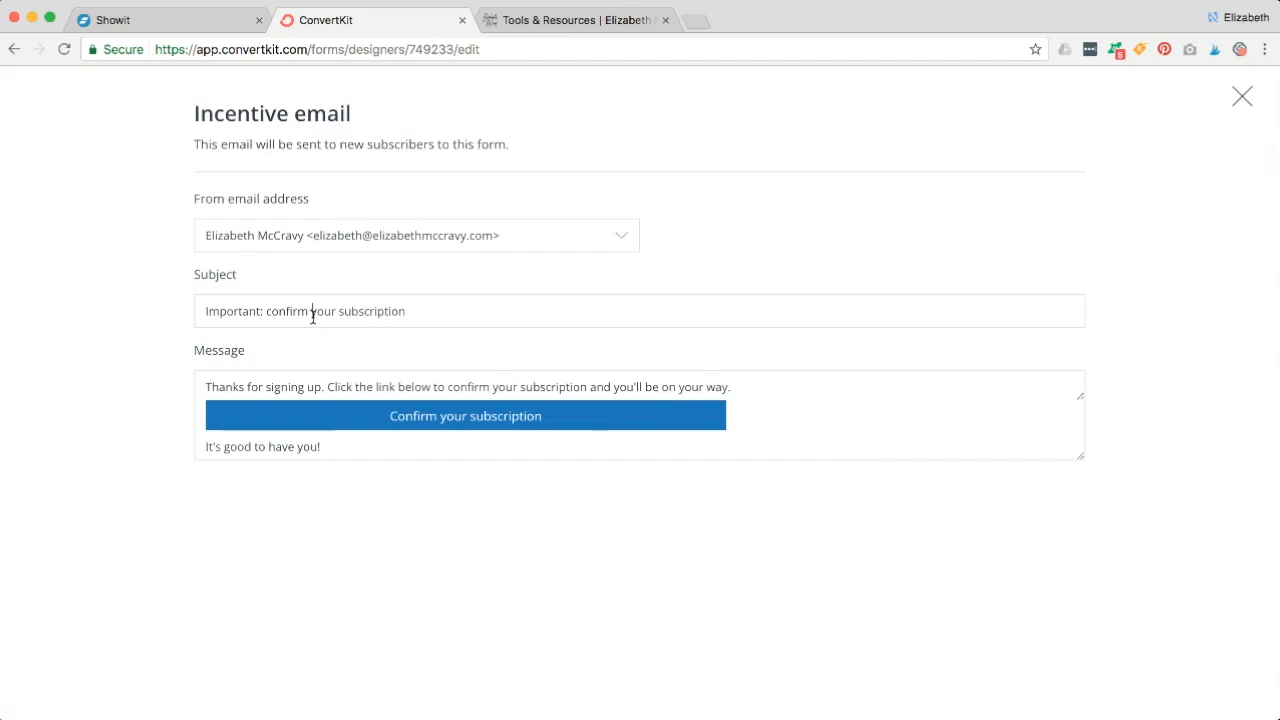
left_click_drag(1080, 458, 1090, 529)
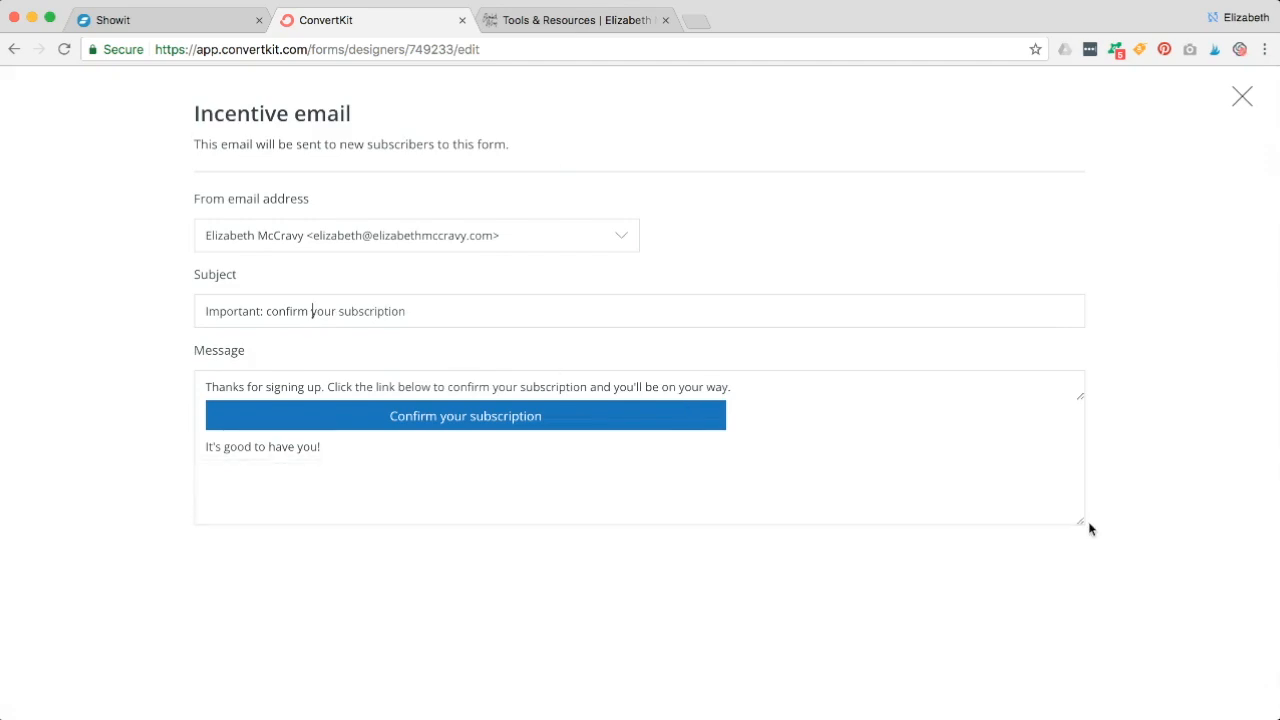
left_click_drag(1083, 403, 1084, 462)
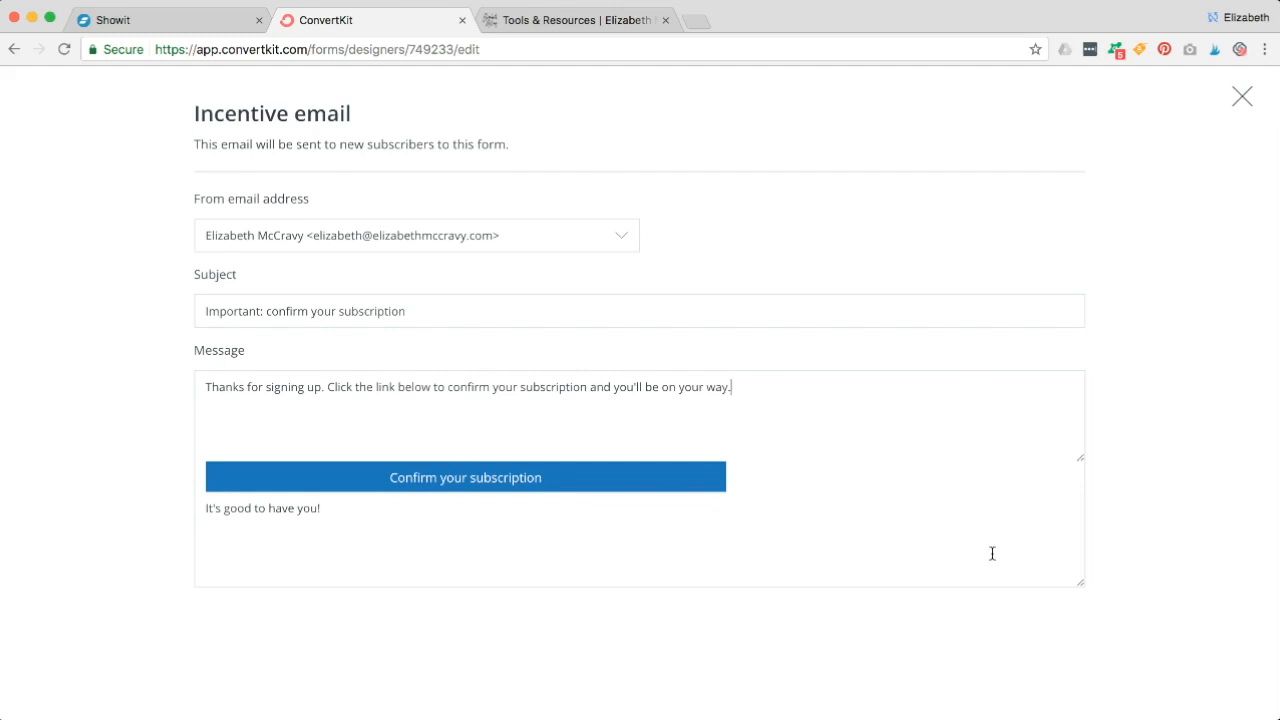
left_click_drag(542, 477, 347, 472)
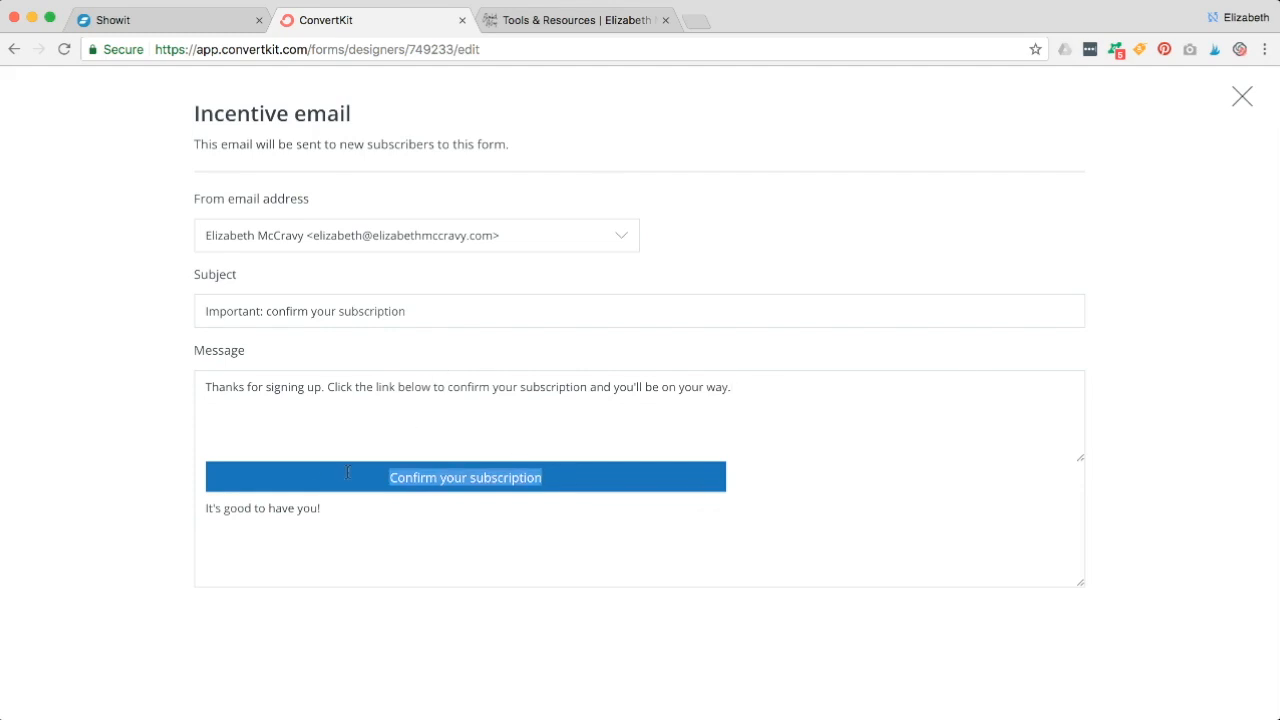
type("Get the ")
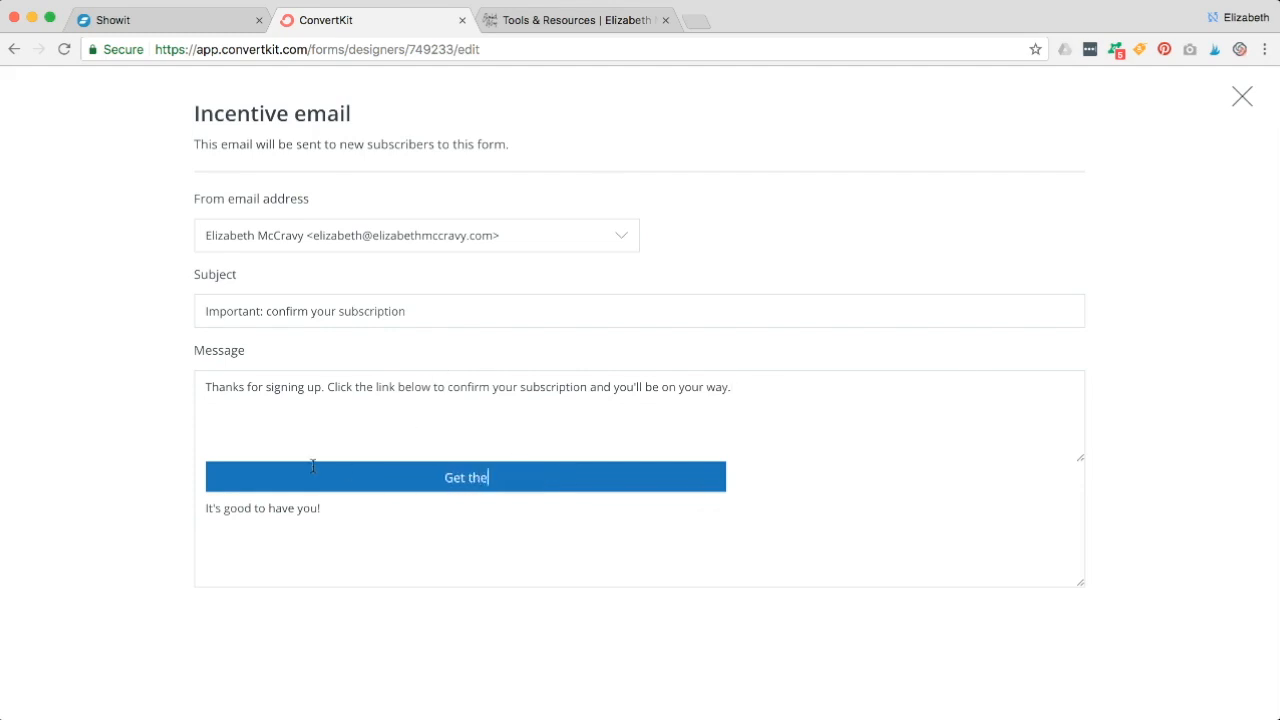
type("Download the guide!")
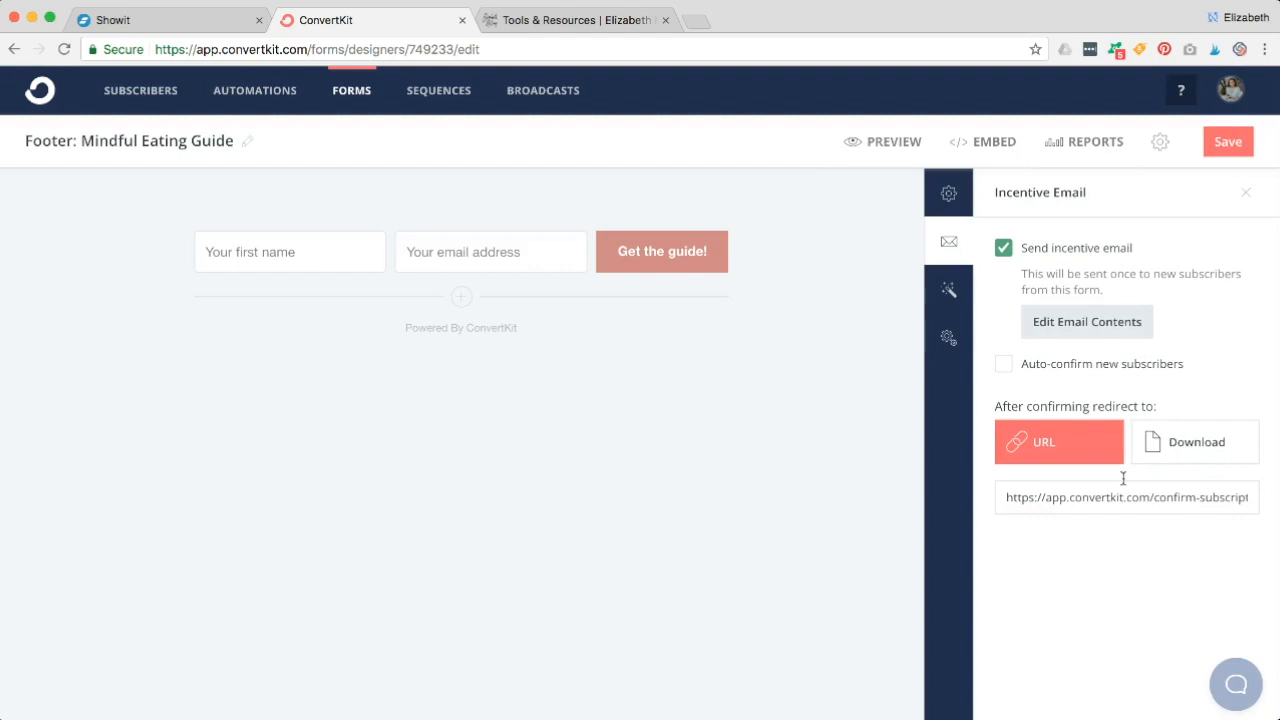
Check the Download redirect option, return to URL, and enable auto-confirm for new subscribers, rechecking the incentive email contents.
left_click(1178, 448)
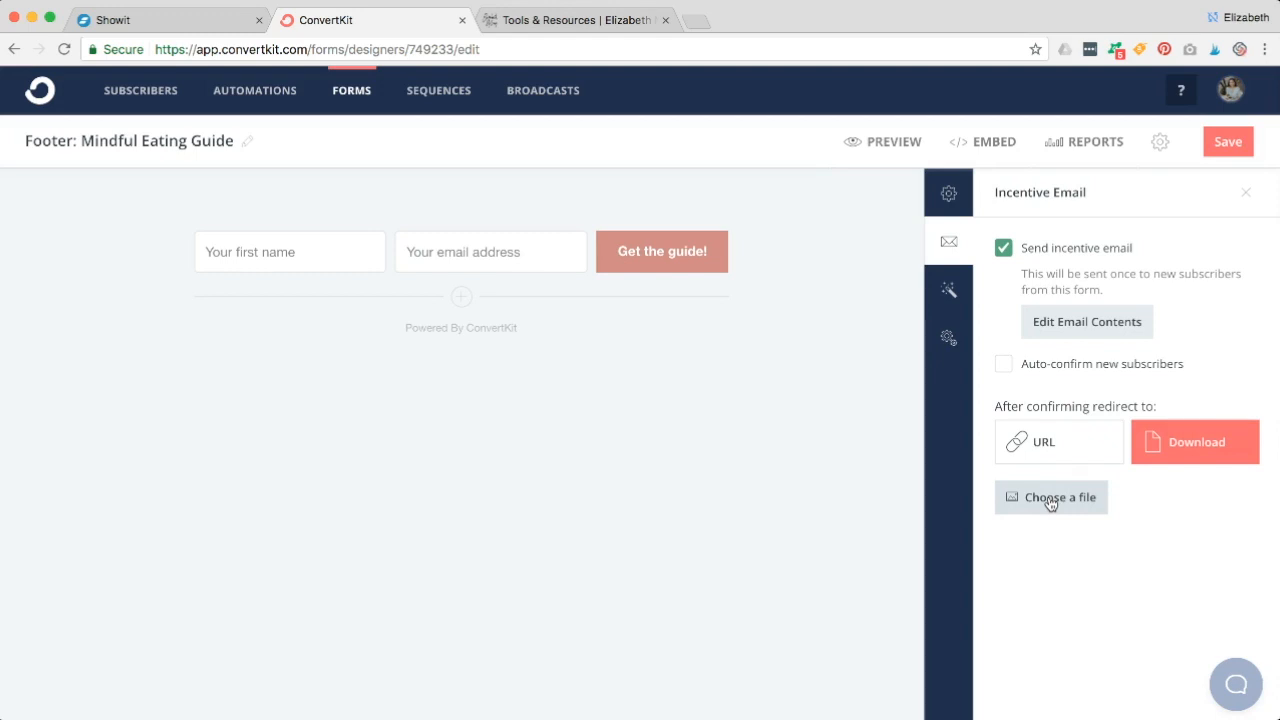
left_click(1026, 450)
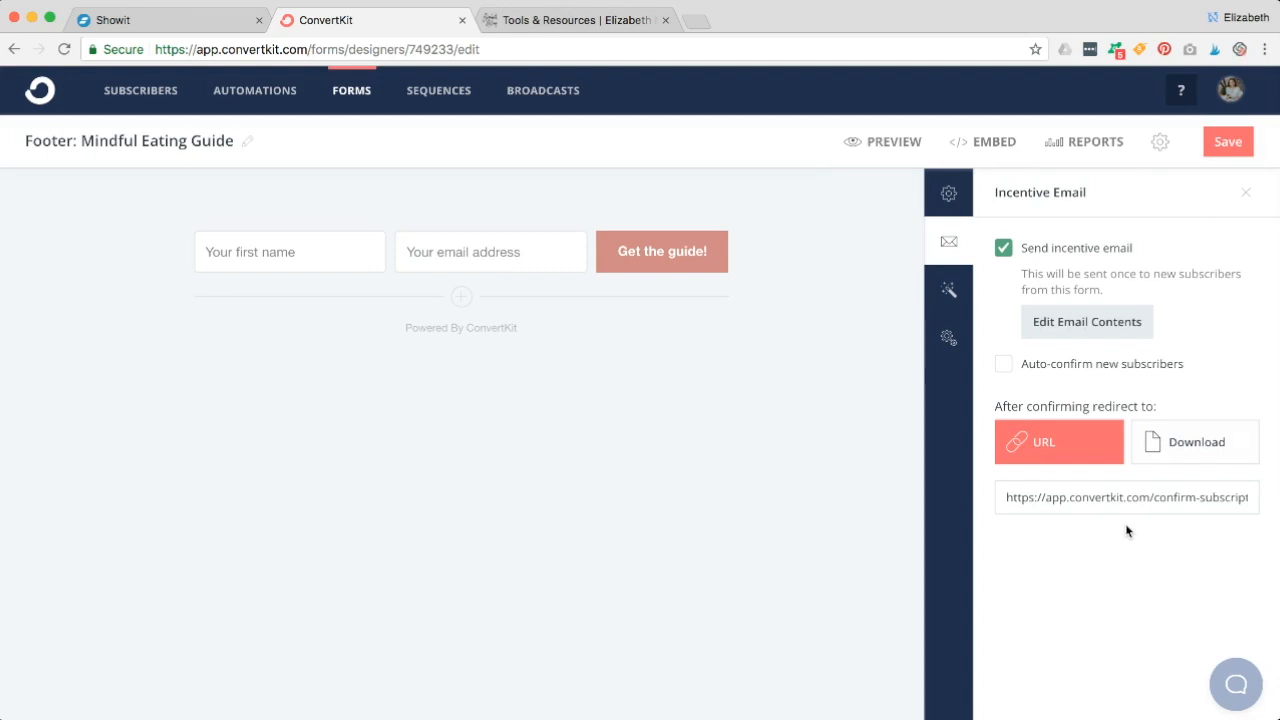
left_click(1063, 370)
left_click(1077, 318)
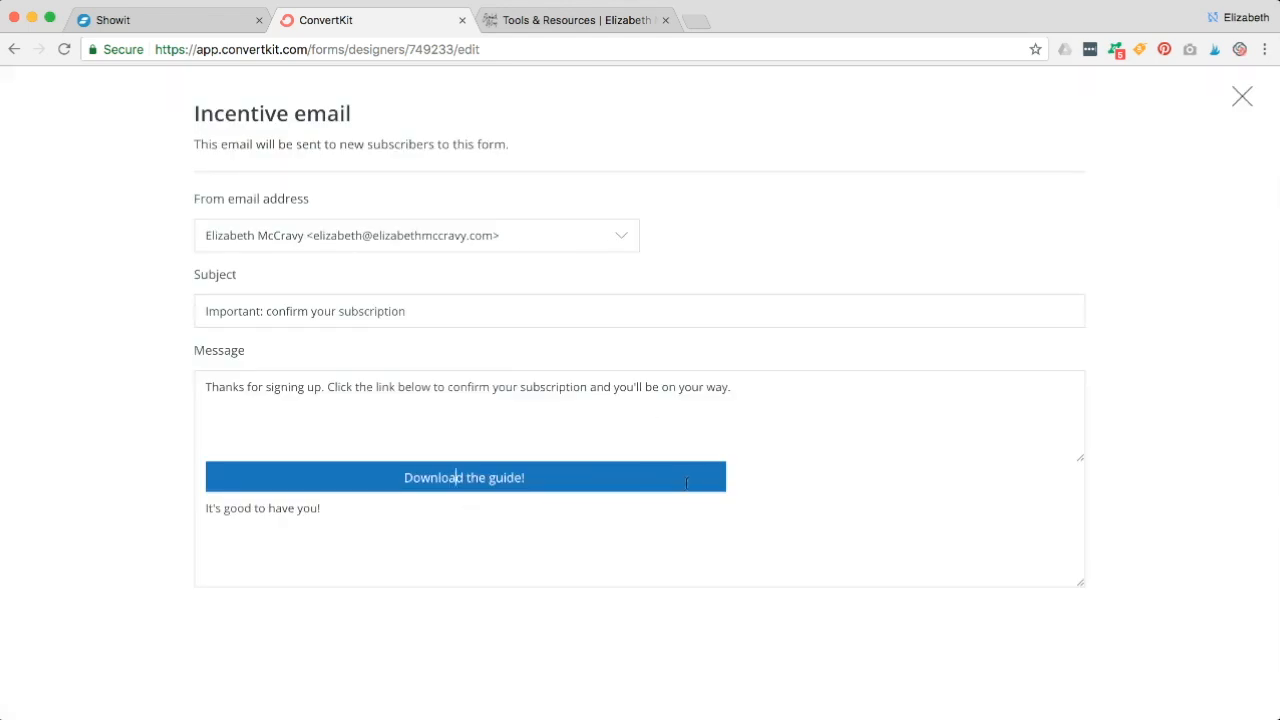
left_click(1239, 99)
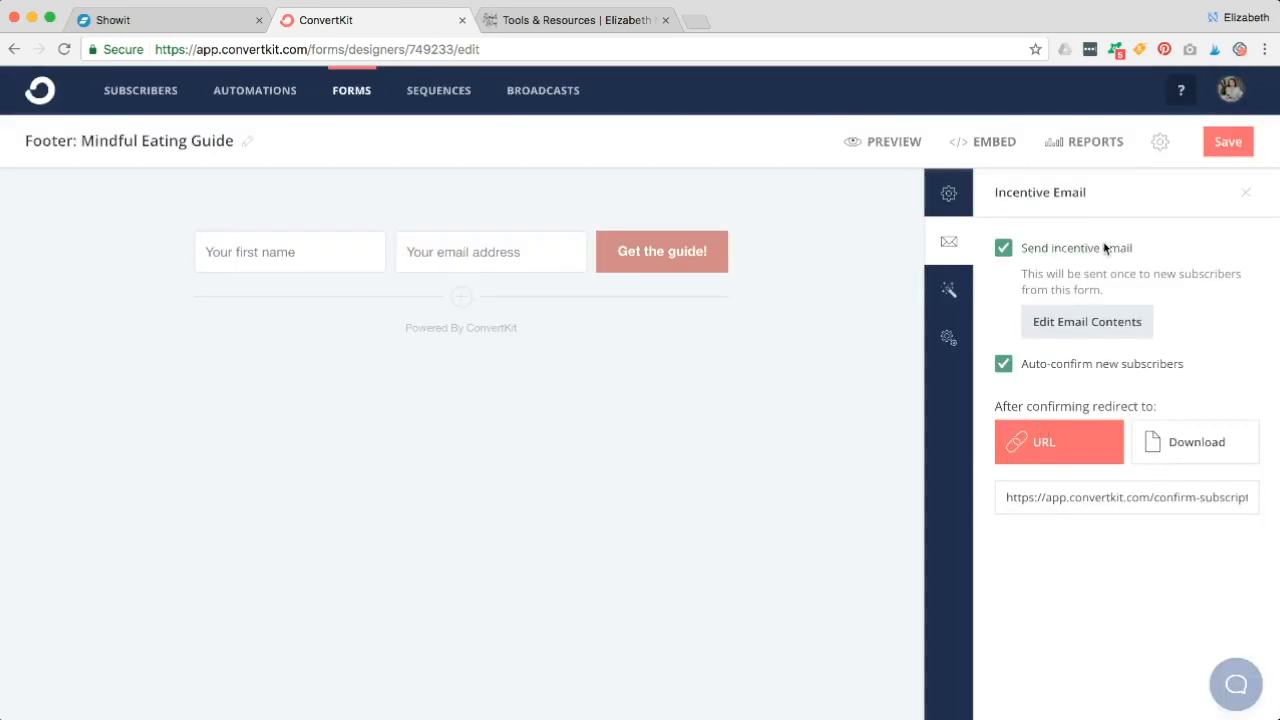
Review the form's styles and advanced settings, return to the general settings, and save the form.
left_click(947, 291)
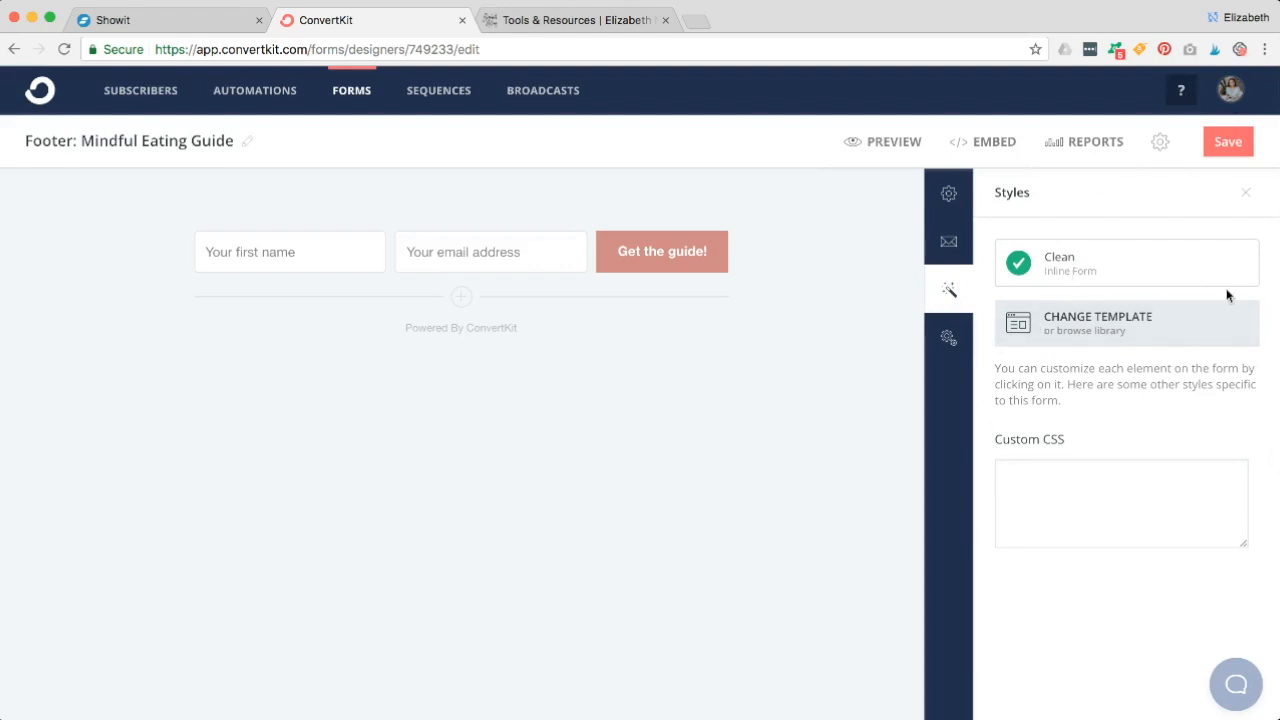
left_click(947, 338)
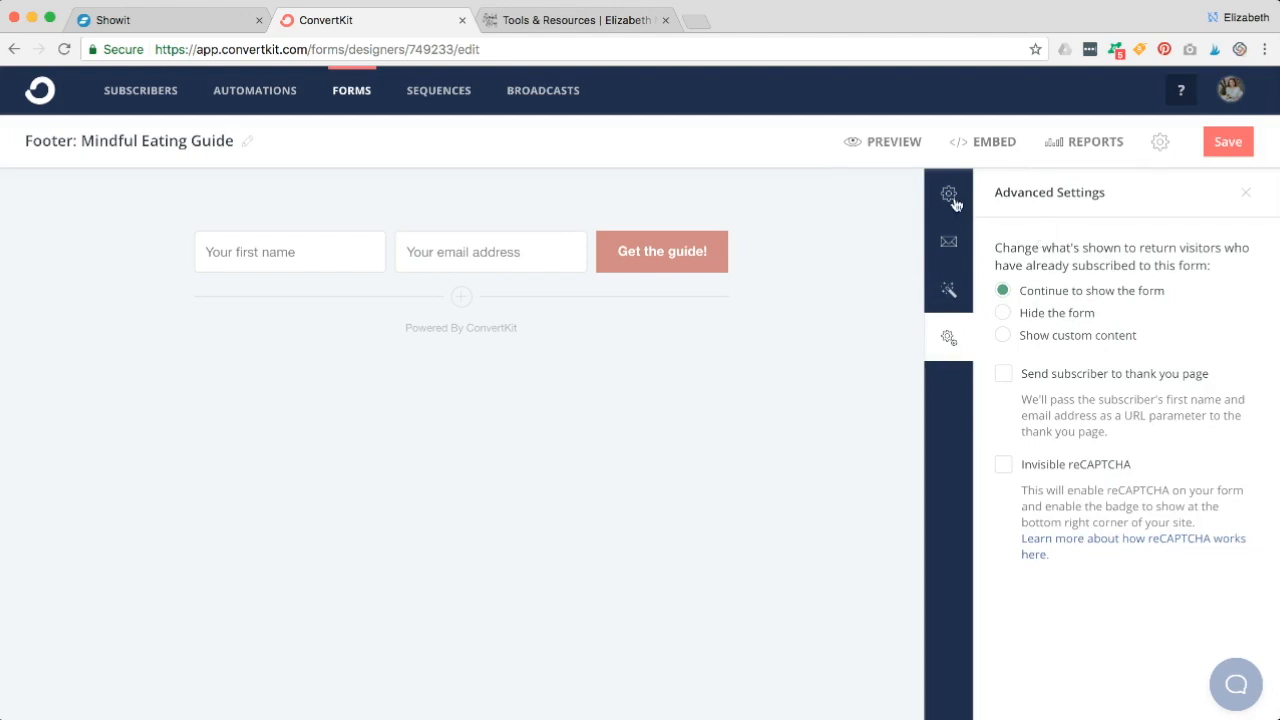
left_click(950, 196)
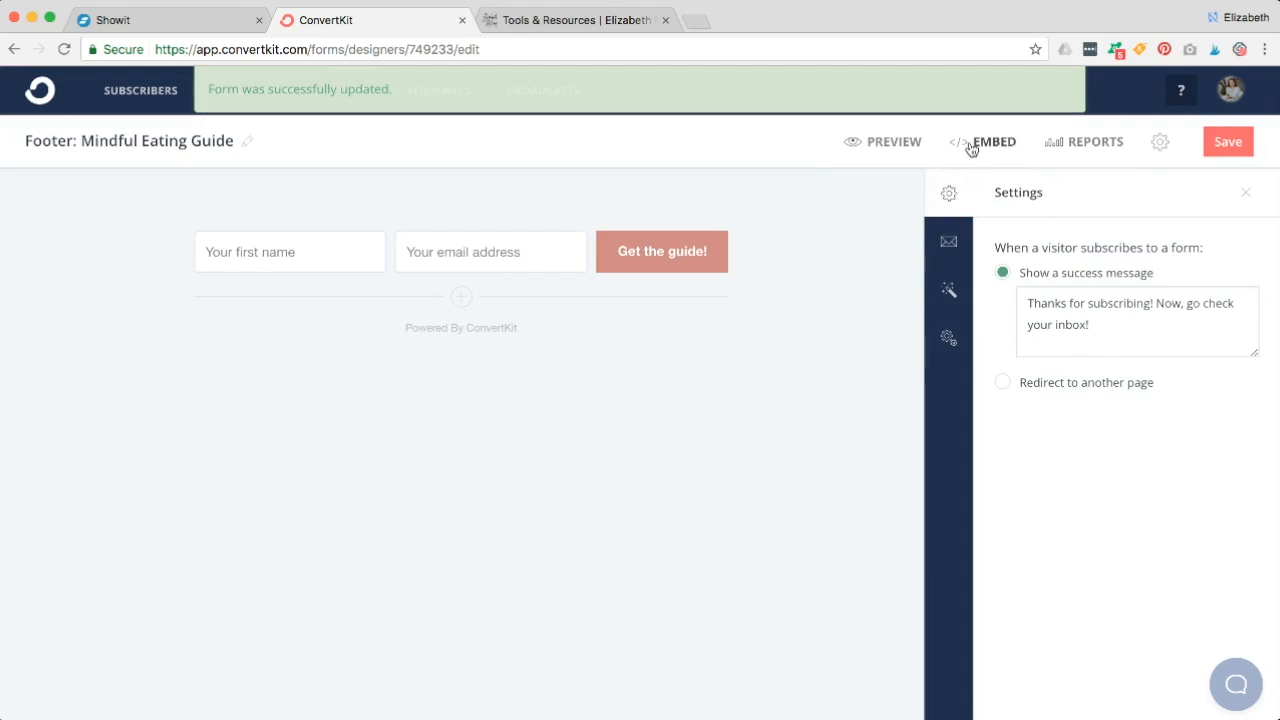
Copy the form's JavaScript embed code and switch to the Showit site editor.
left_click(985, 142)
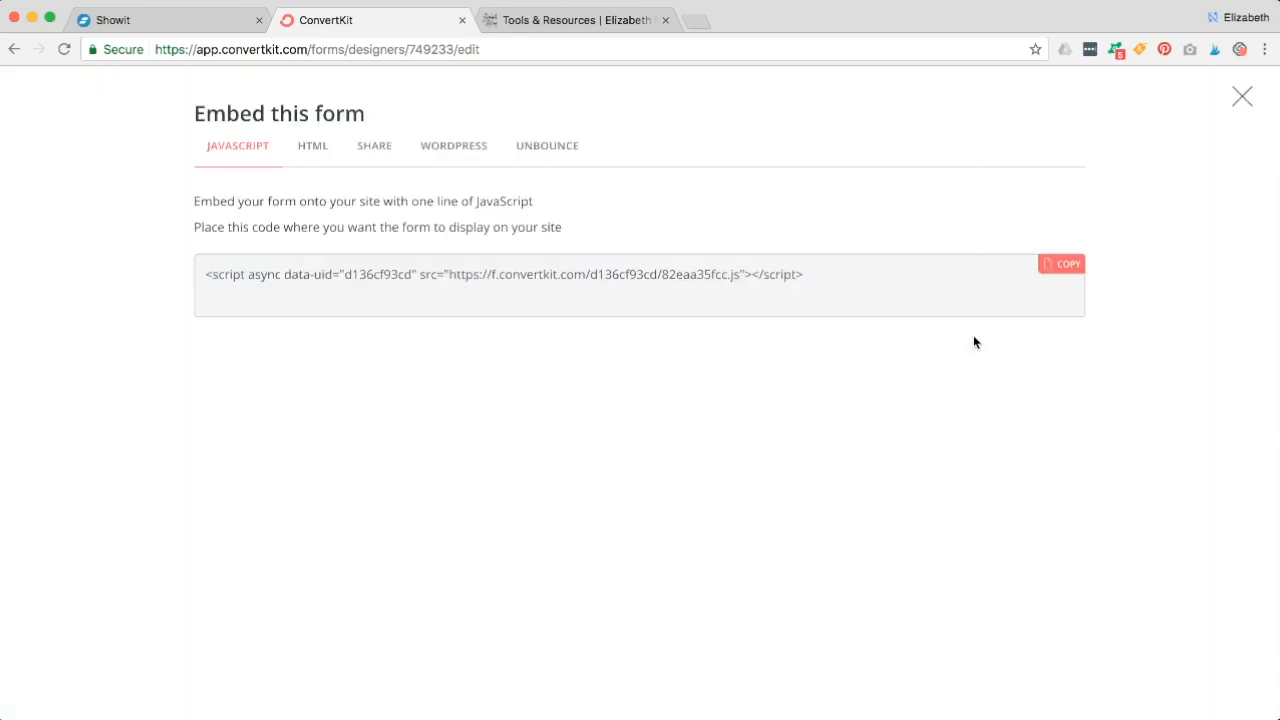
left_click(1068, 264)
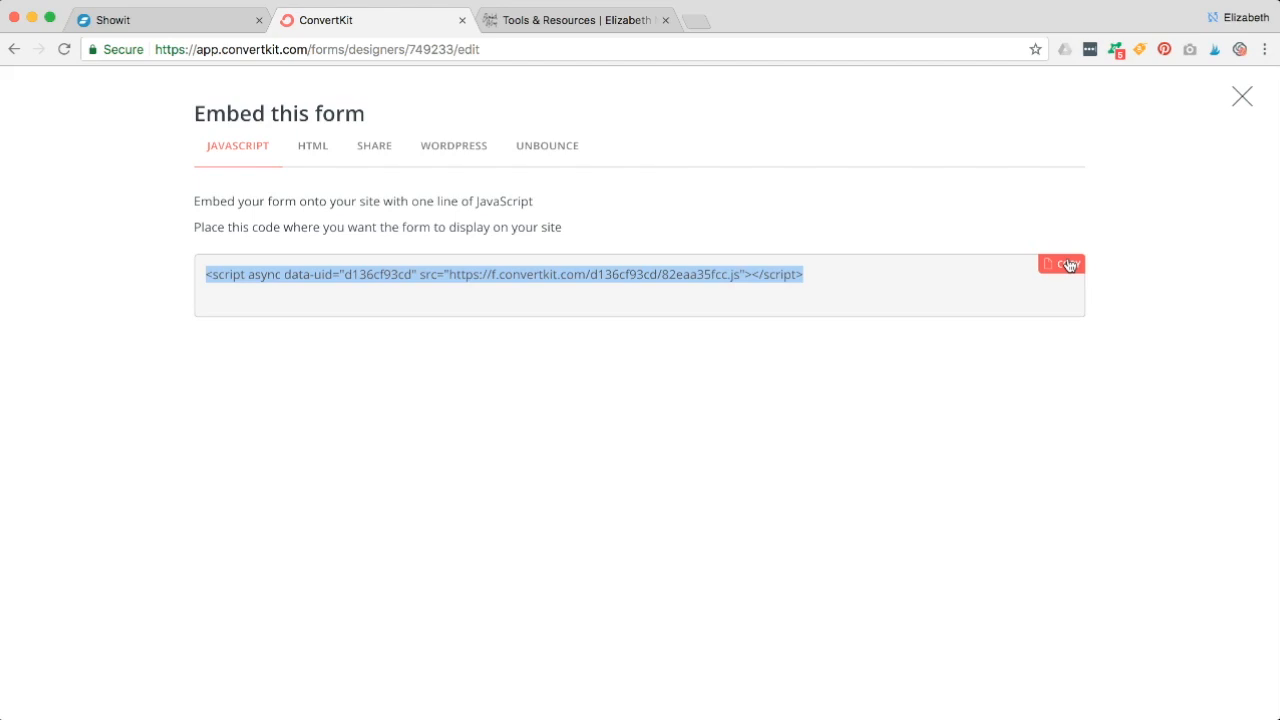
left_click(738, 270)
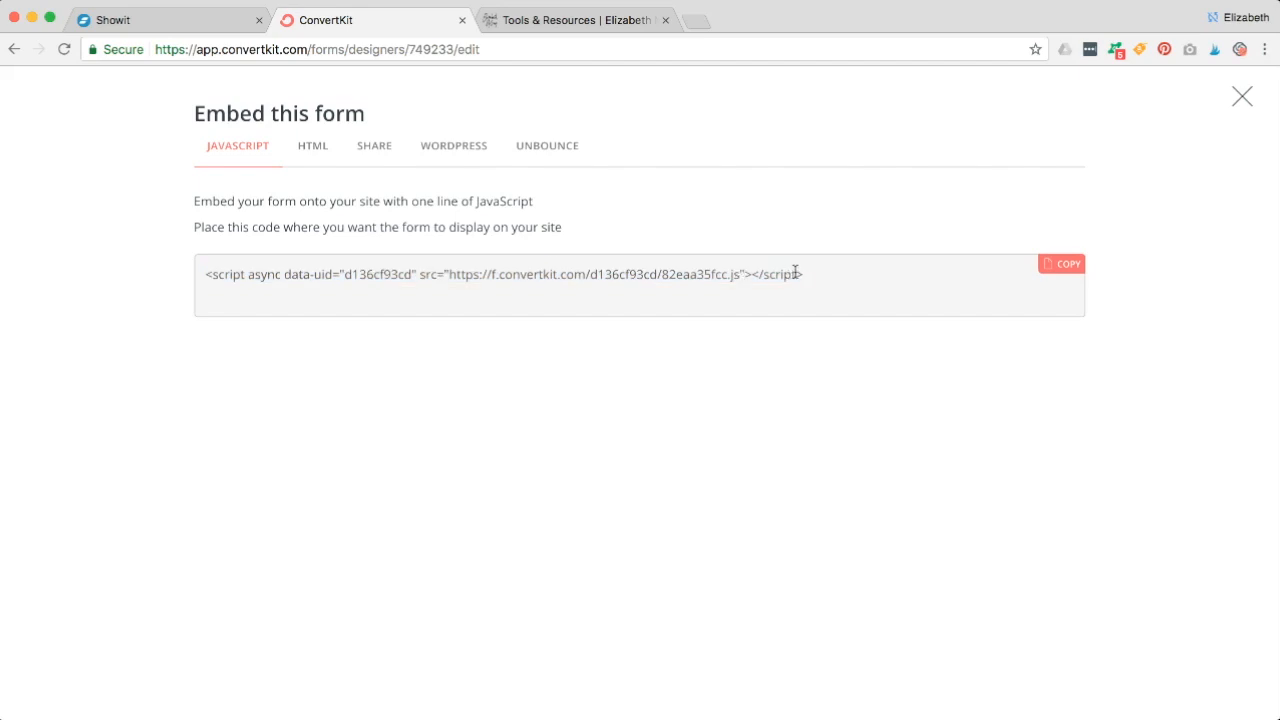
left_click_drag(796, 273, 411, 246)
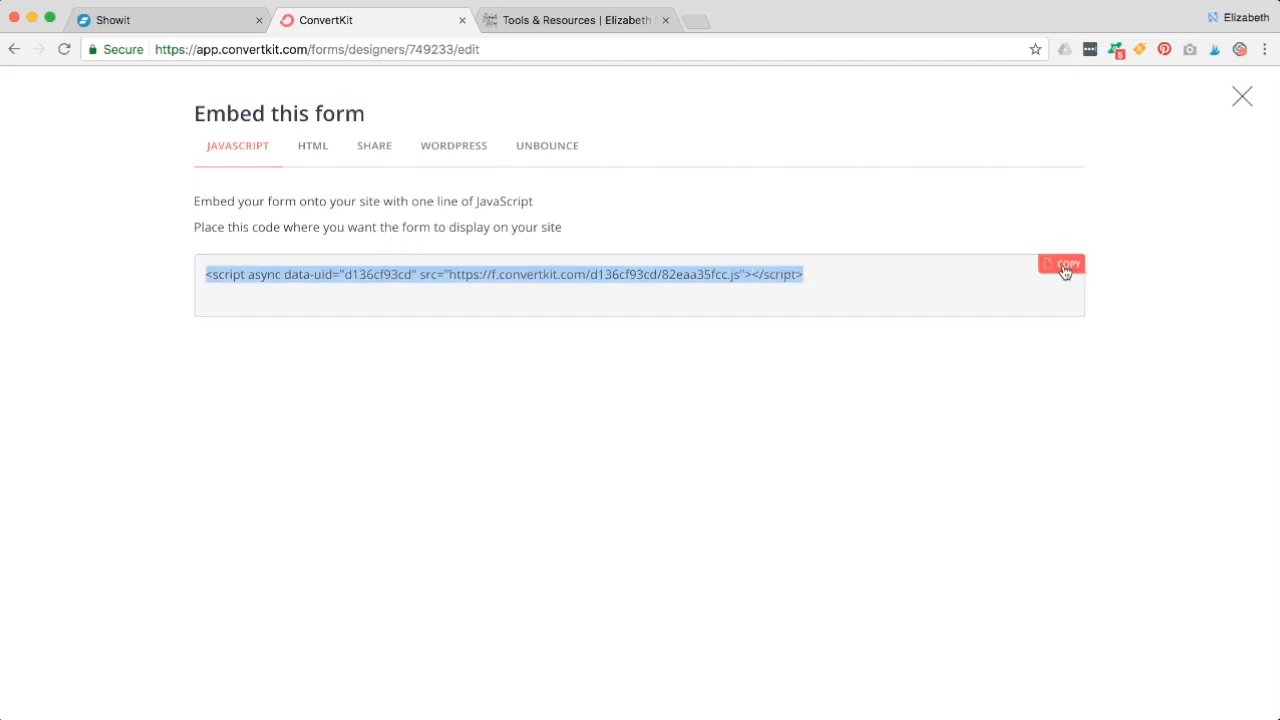
left_click(157, 21)
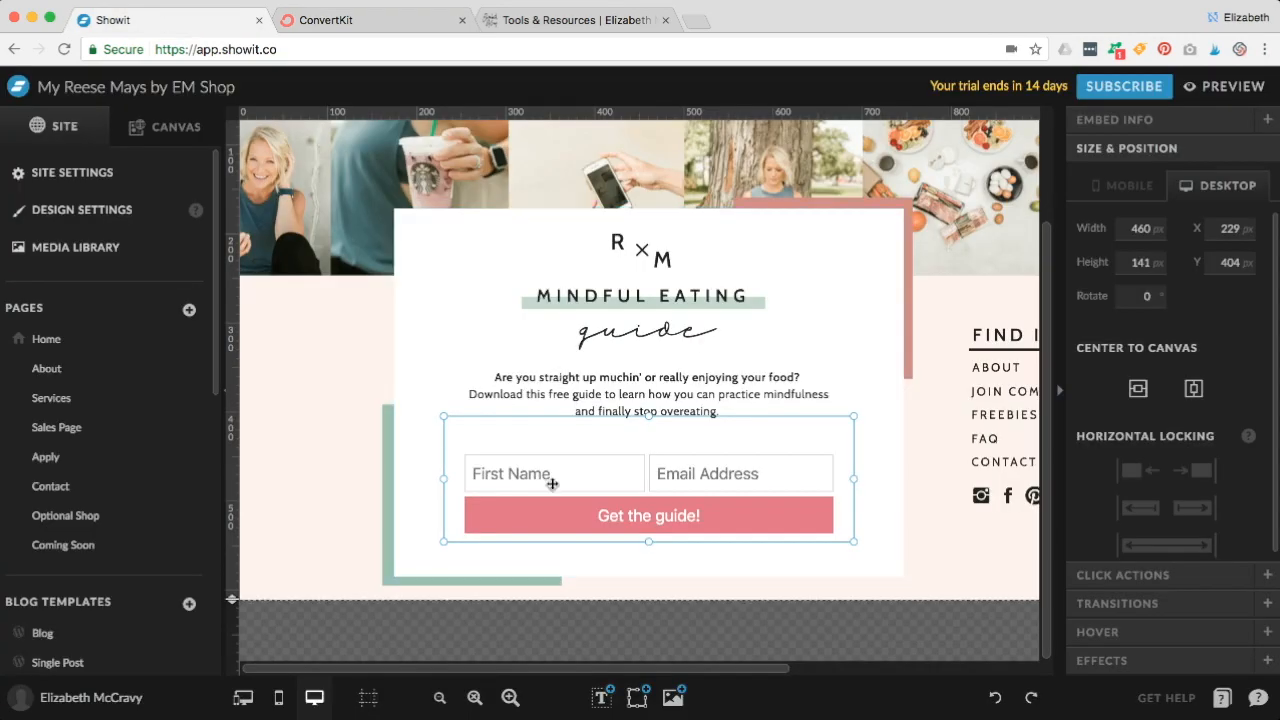
Open the Footer site canvas for editing from the Home page and select the opt-in form embed below the description.
left_click(99, 337)
scroll(375, 406, "down", 10)
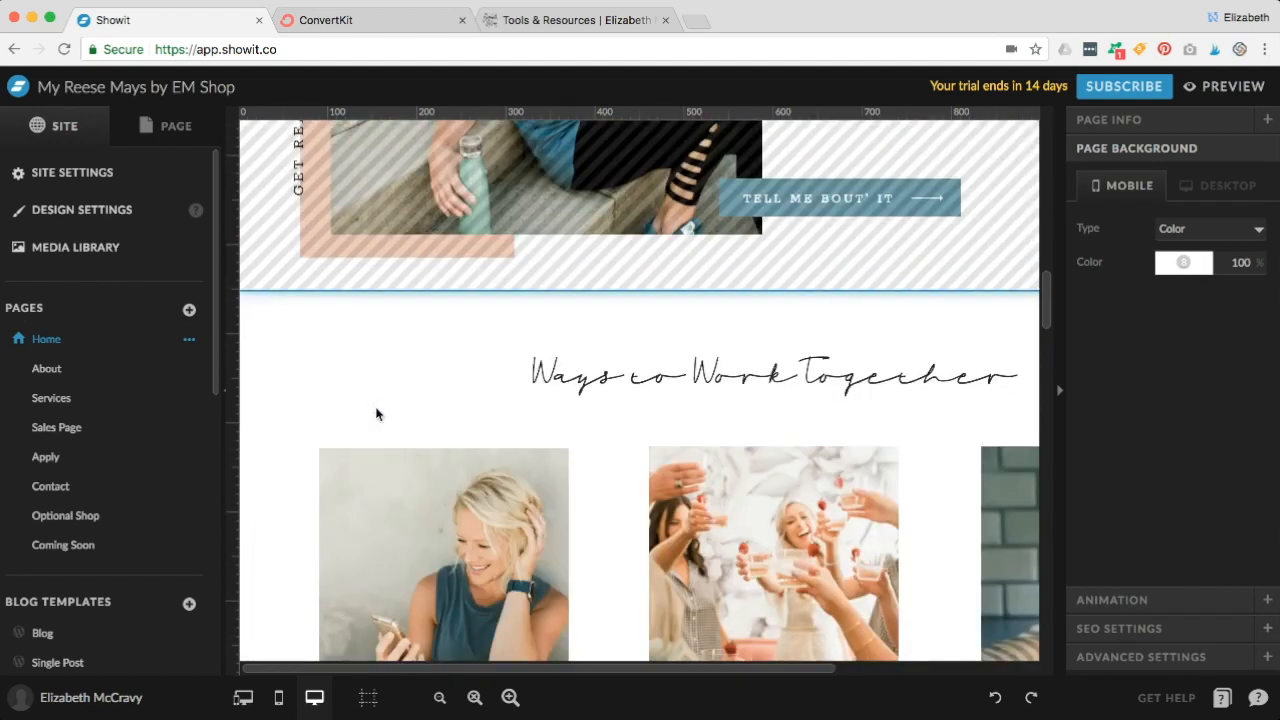
scroll(376, 413, "down", 15)
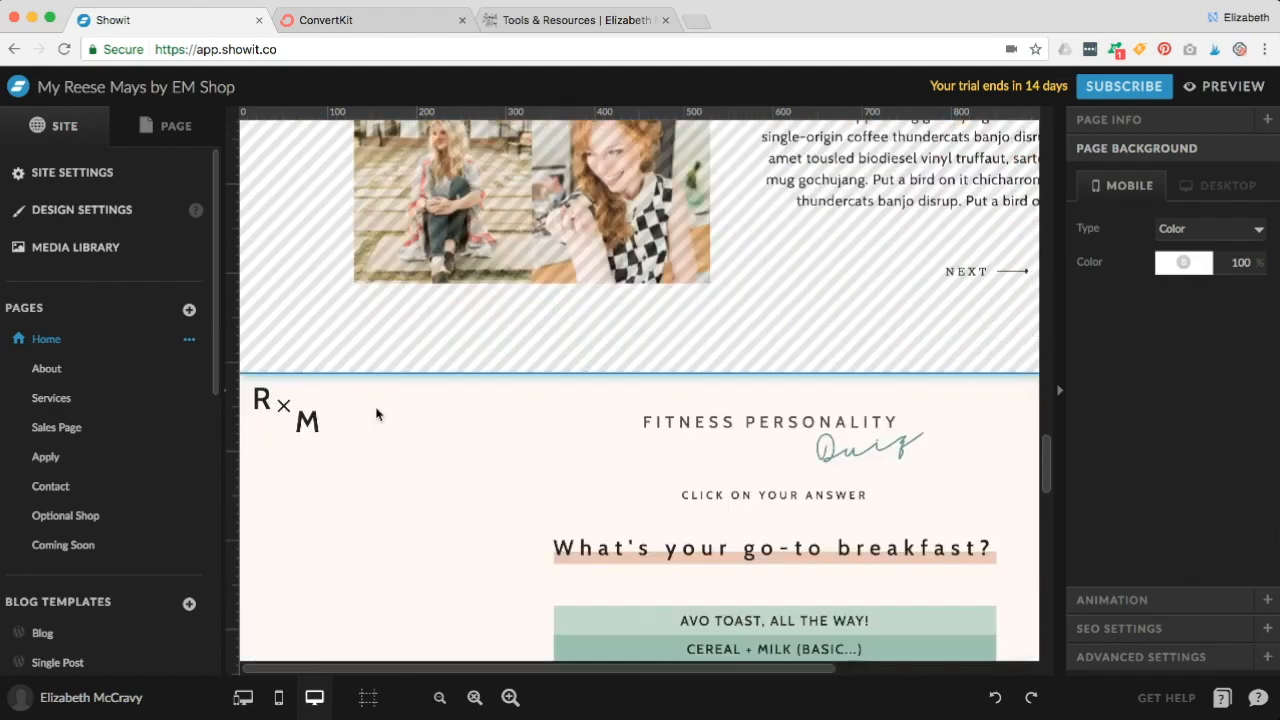
scroll(376, 413, "down", 15)
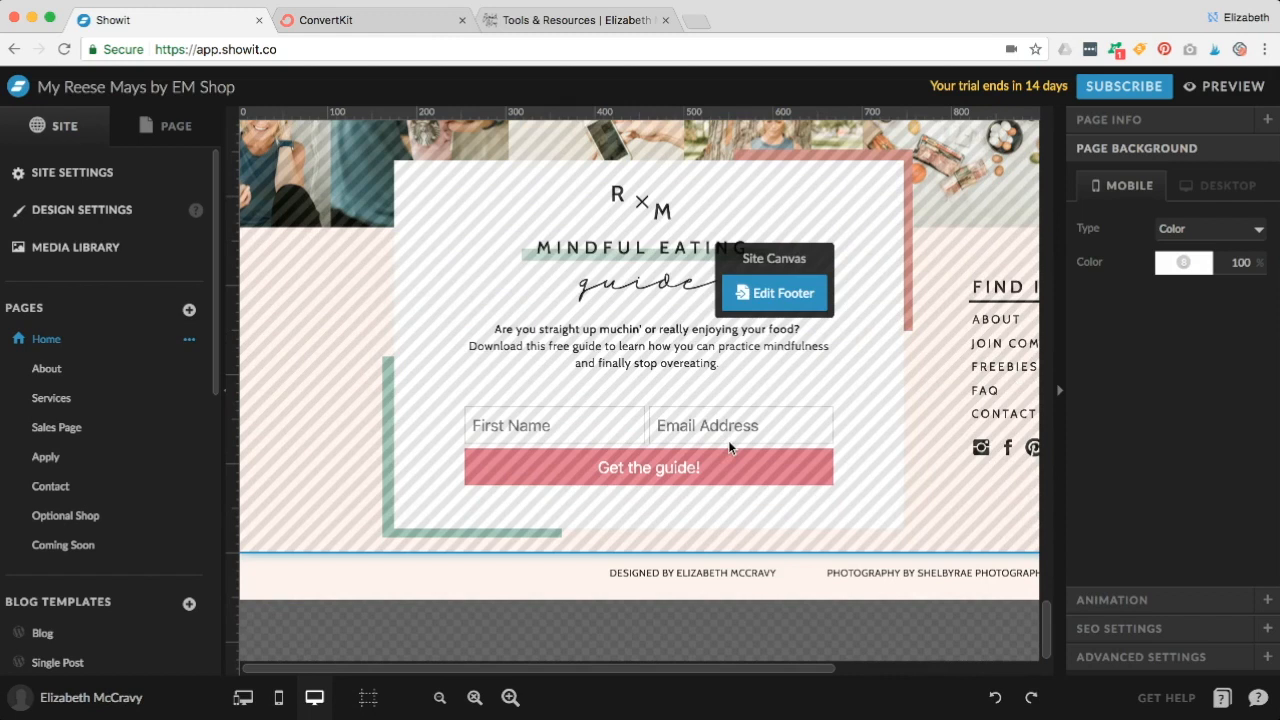
left_click(728, 440)
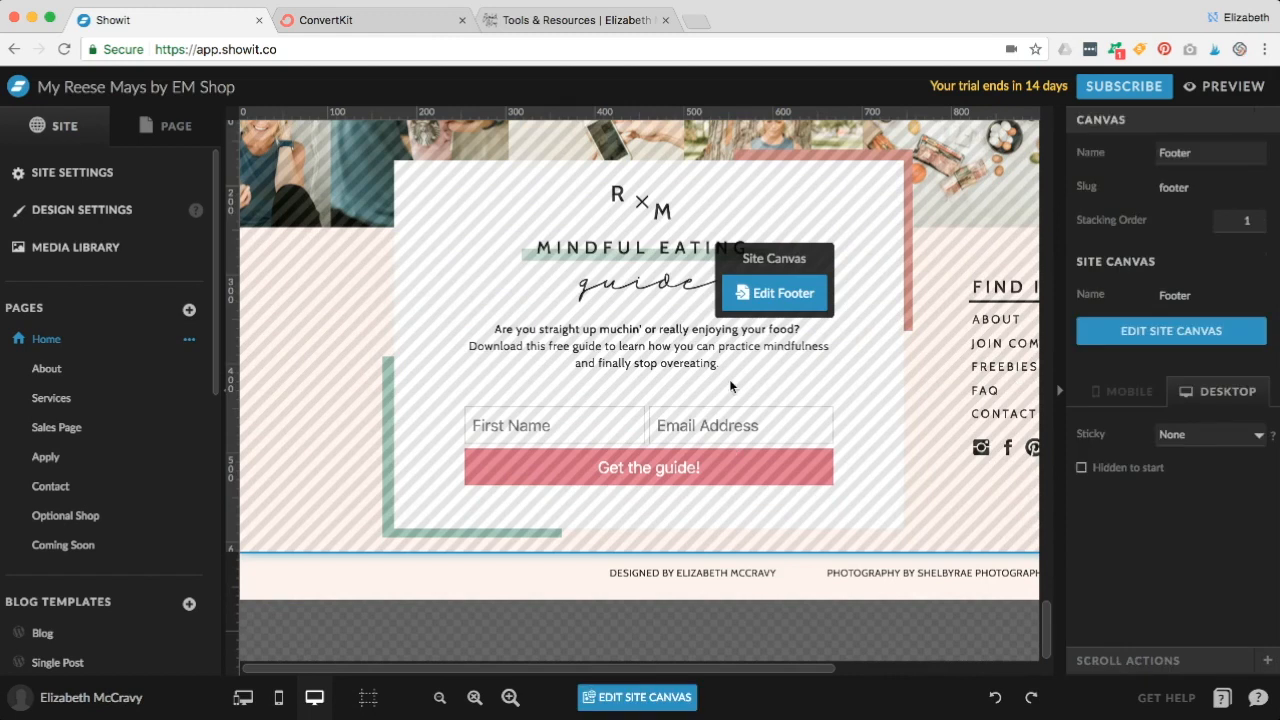
left_click(775, 293)
left_click(676, 470)
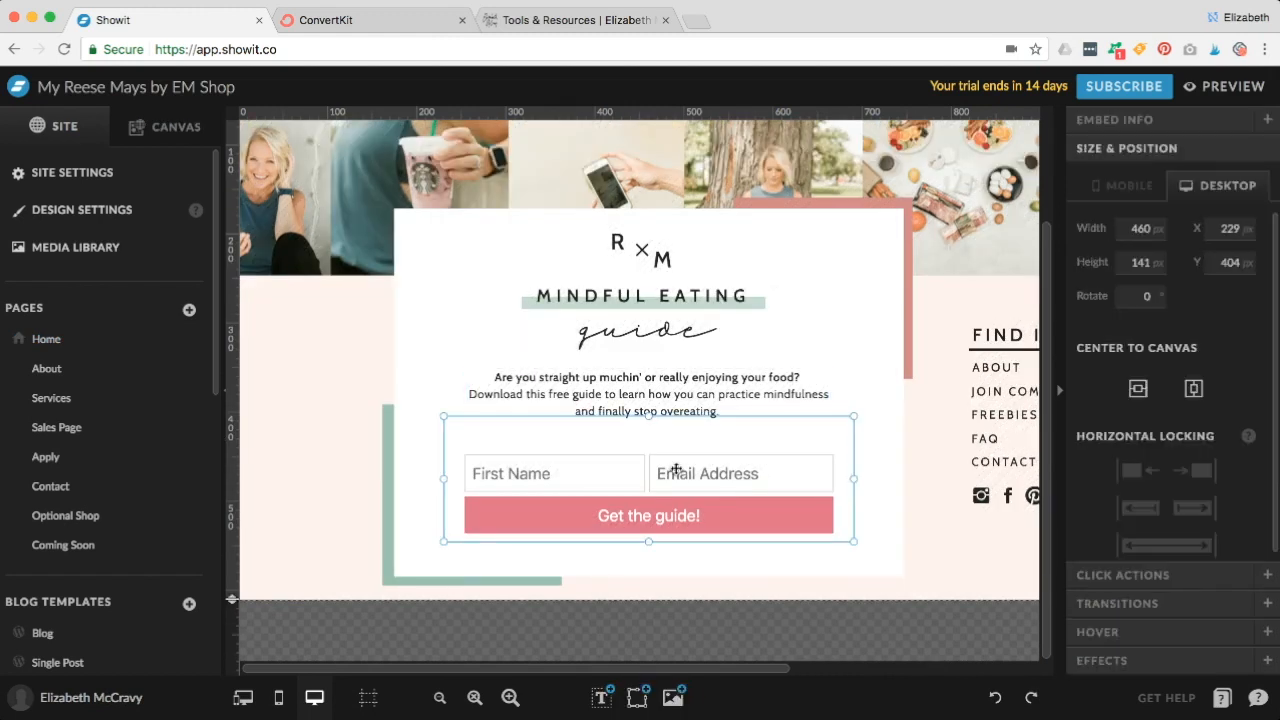
Replace the footer embed's custom code with the copied ConvertKit JavaScript snippet and save it.
left_click(1112, 119)
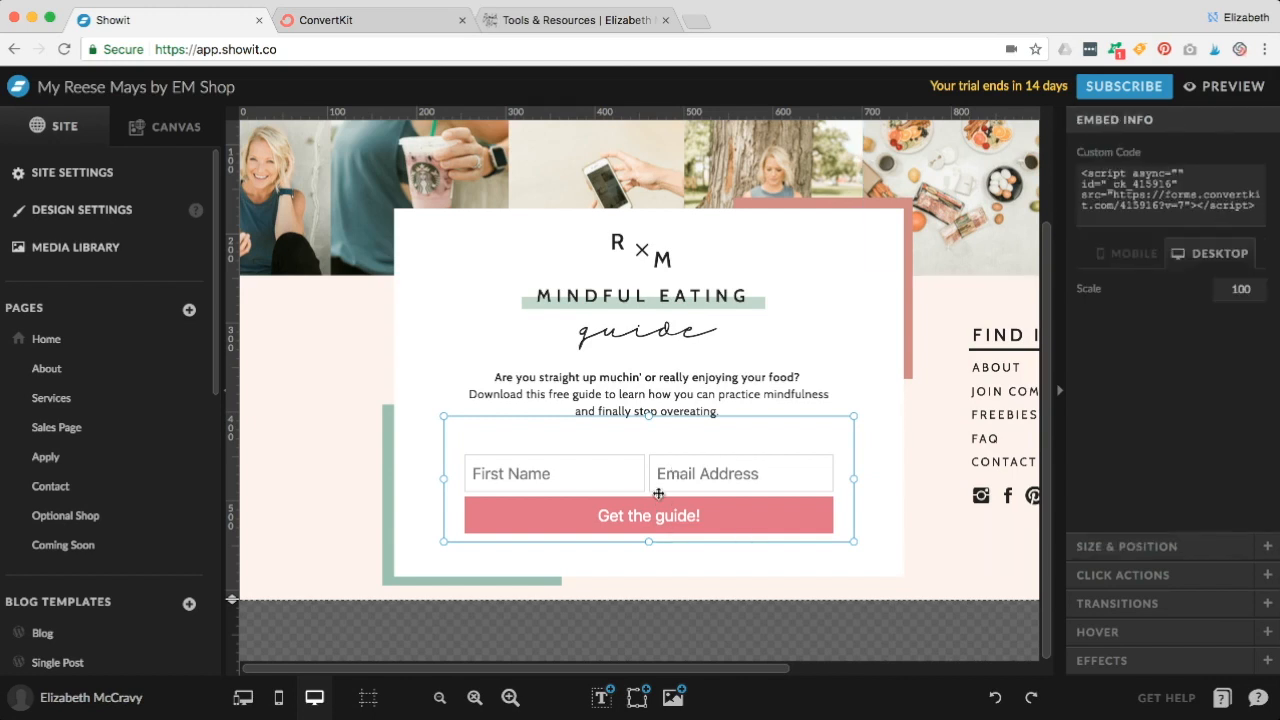
double_click(658, 493)
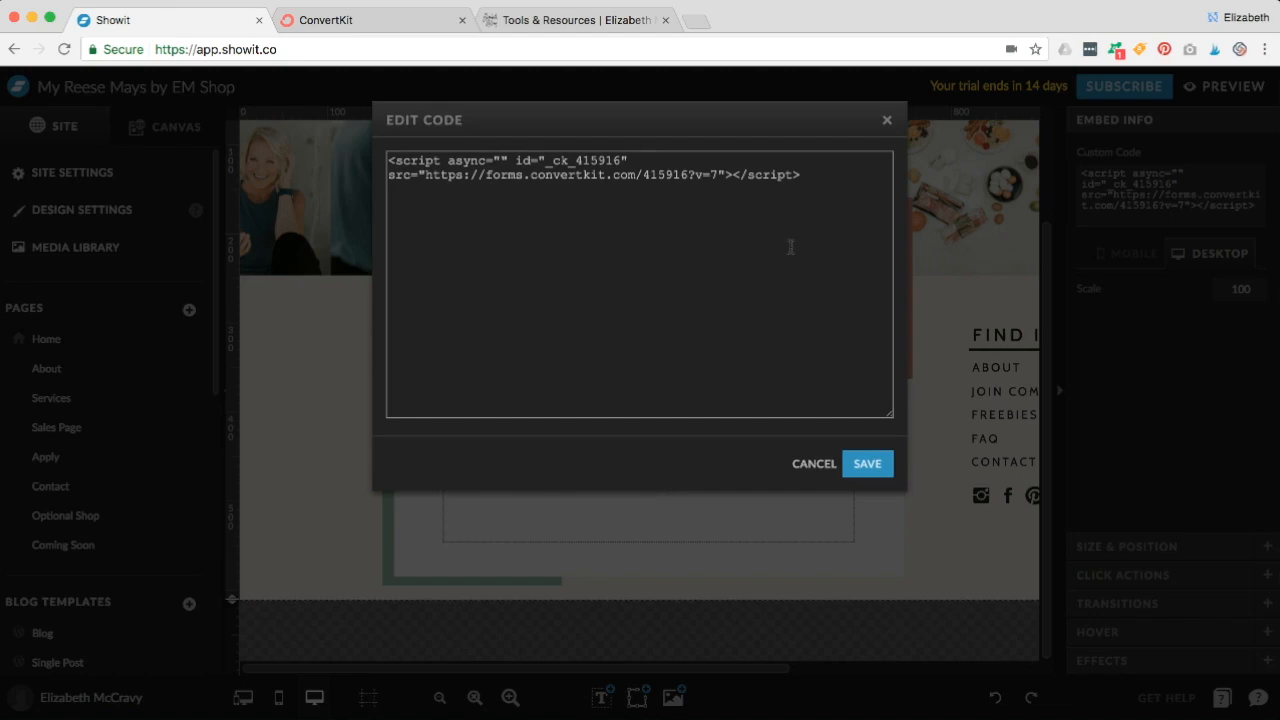
left_click(857, 183)
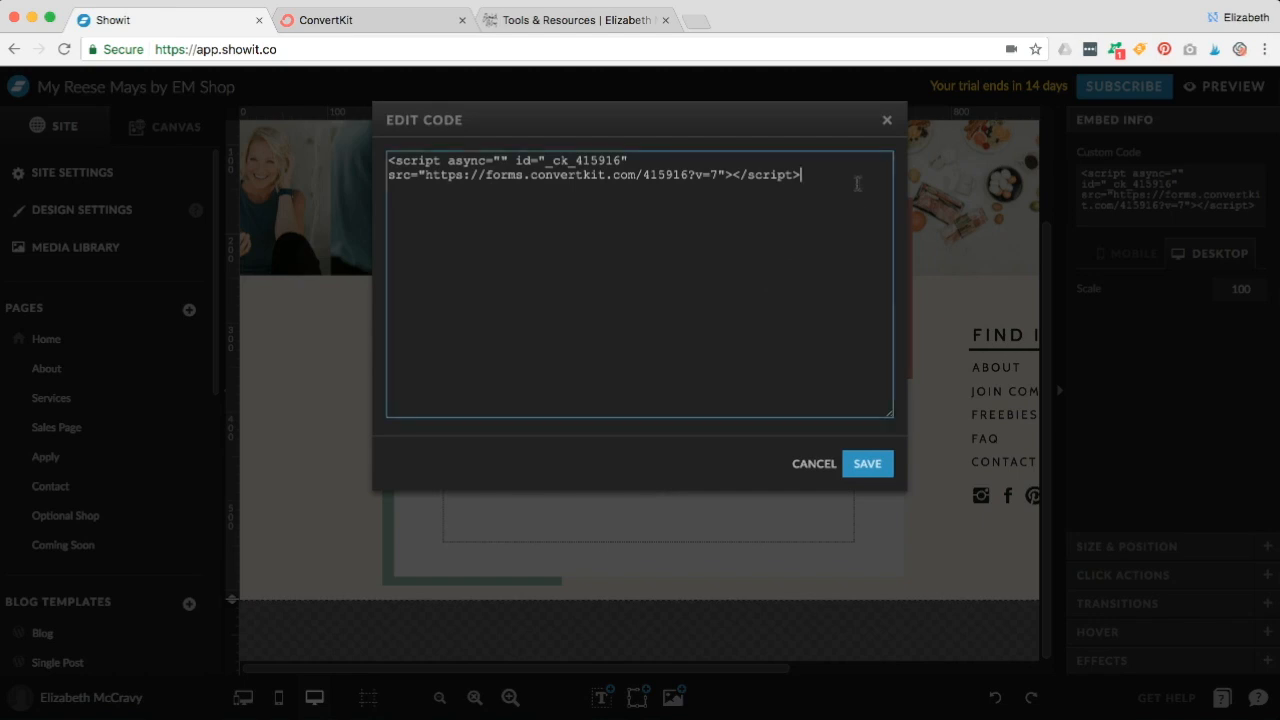
key("super+a")
key("BackSpace")
key("super+v")
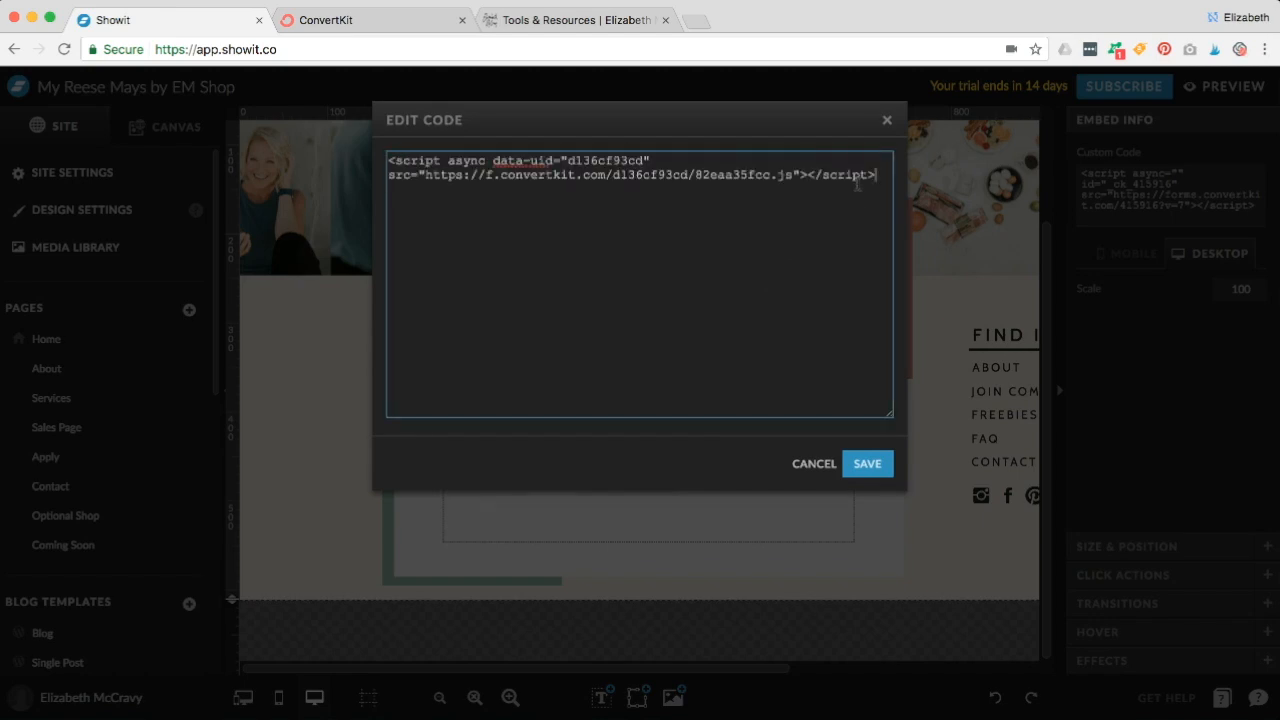
left_click(866, 472)
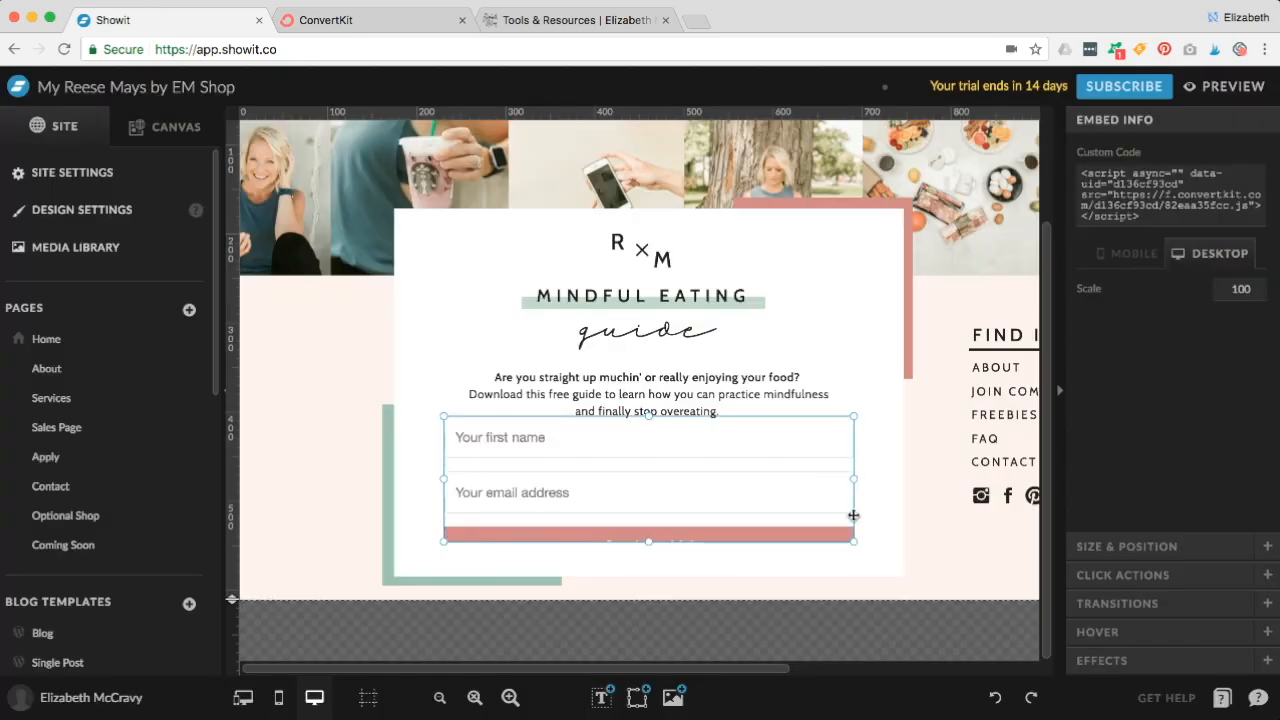
Resize the desktop form embed so both fields and the whole "Get the guide!" button fit inside the white card.
left_click_drag(853, 542, 839, 567)
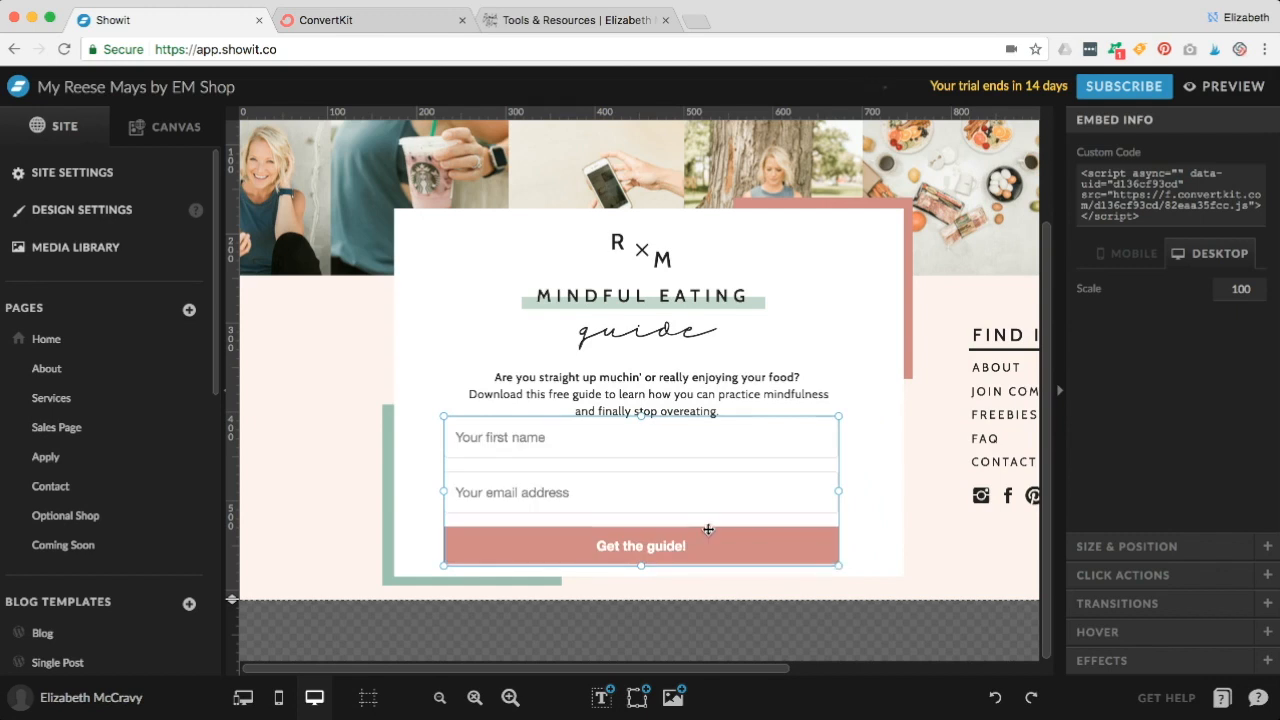
left_click_drag(444, 491, 417, 492)
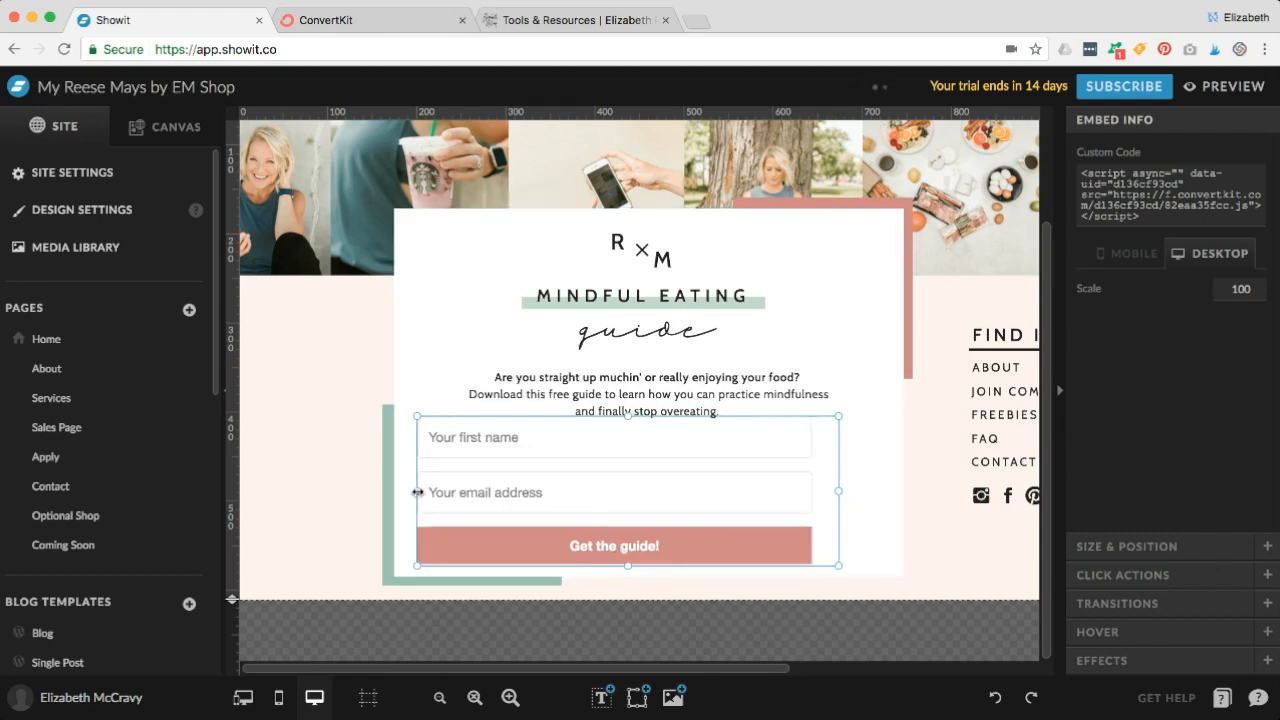
left_click_drag(838, 491, 872, 492)
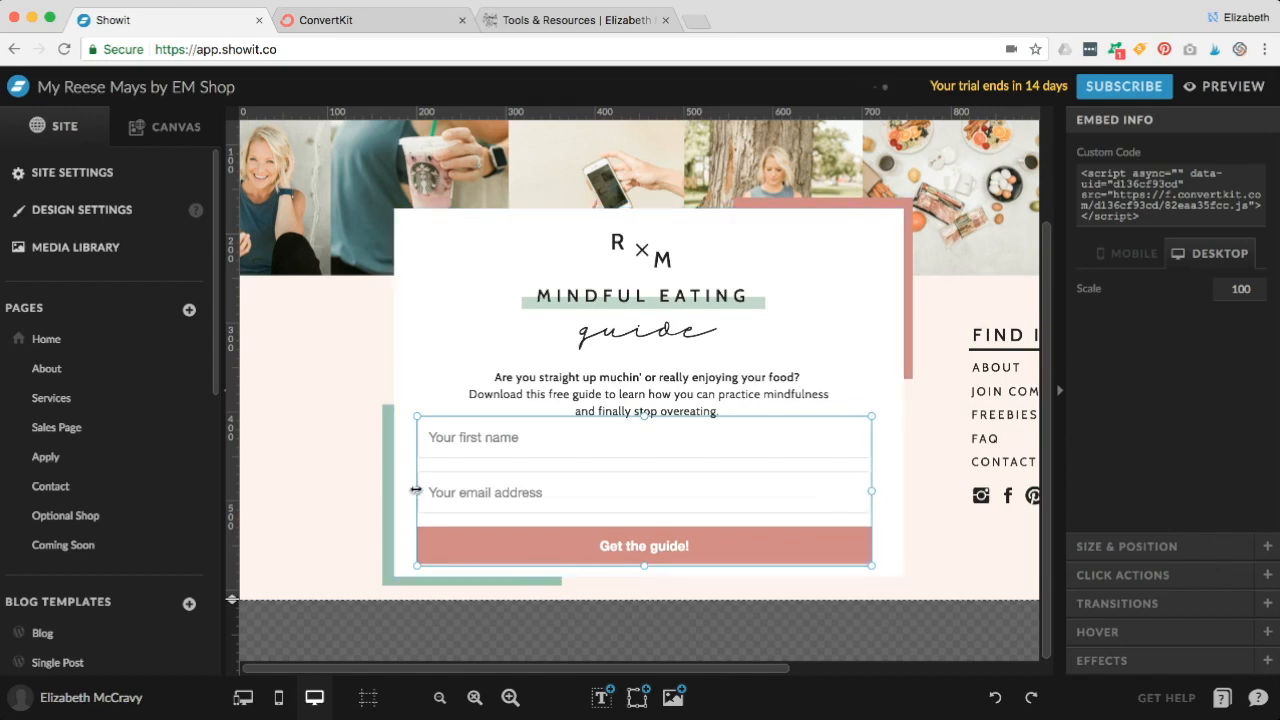
left_click_drag(416, 491, 519, 491)
left_click_drag(665, 497, 621, 496)
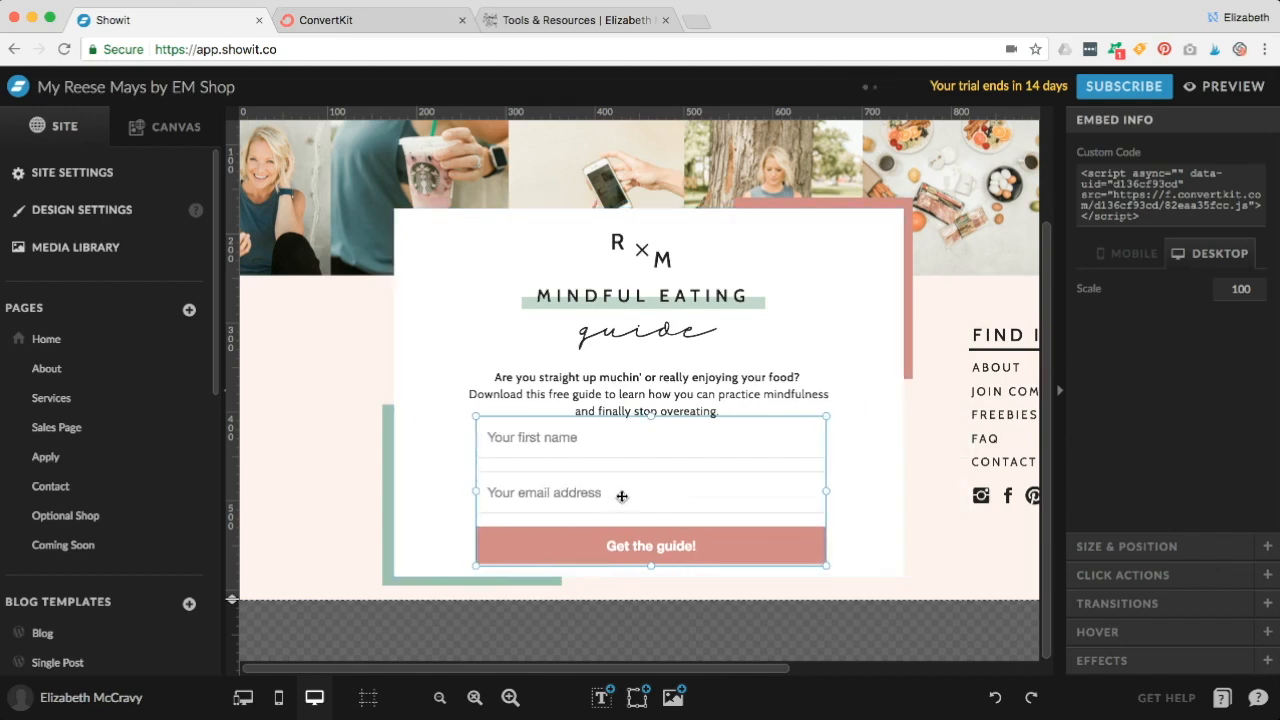
left_click_drag(651, 416, 651, 420)
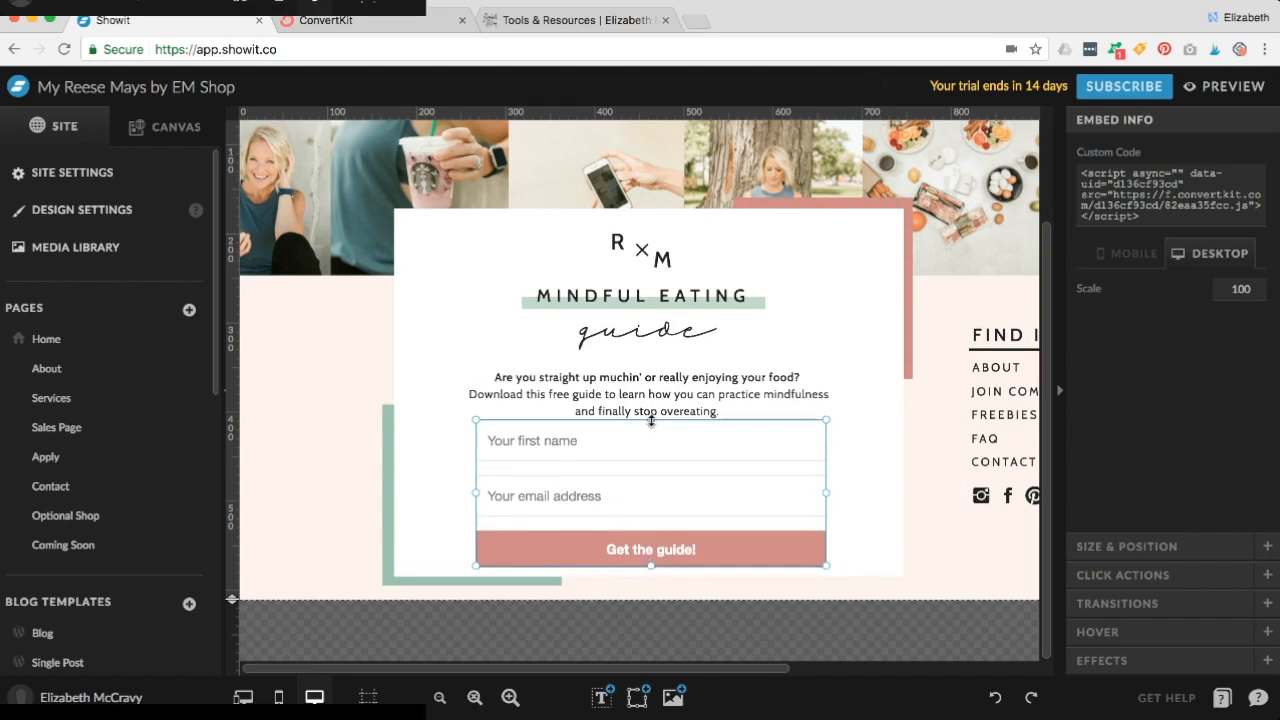
left_click_drag(826, 493, 792, 492)
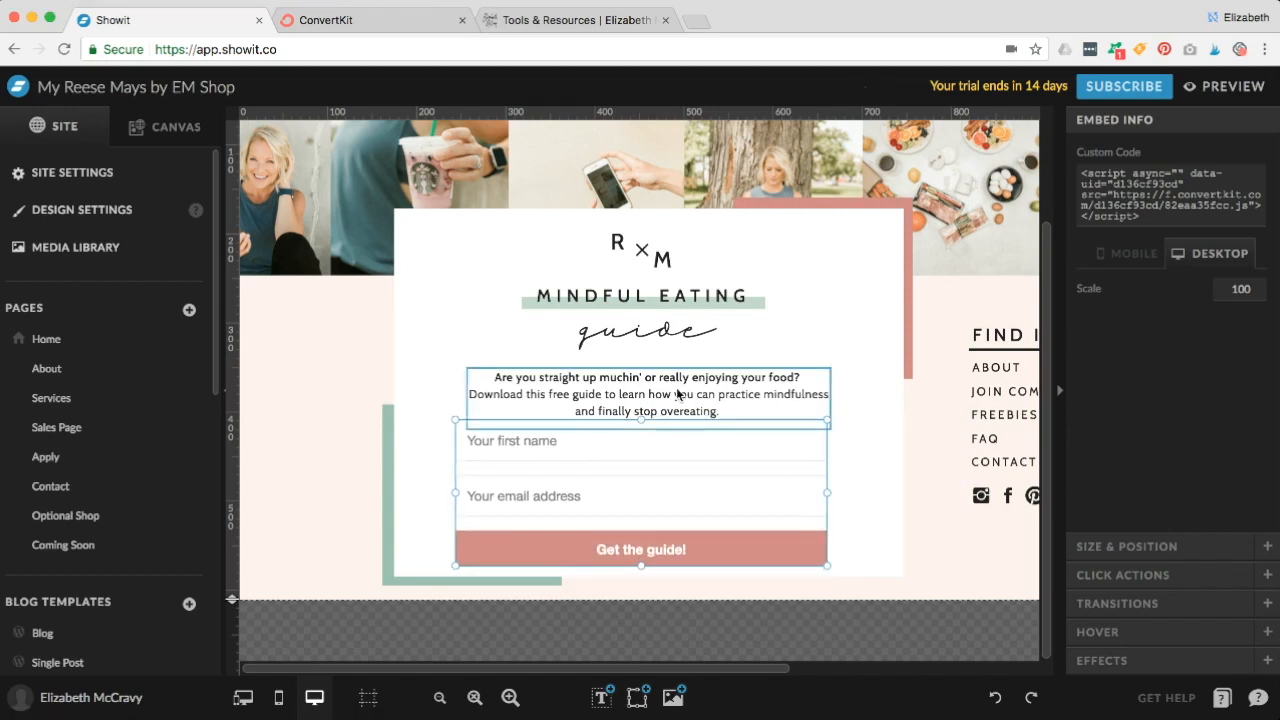
Move the description text up slightly and centre the form beneath it in the white card.
left_click_drag(677, 395, 677, 384)
left_click(672, 470)
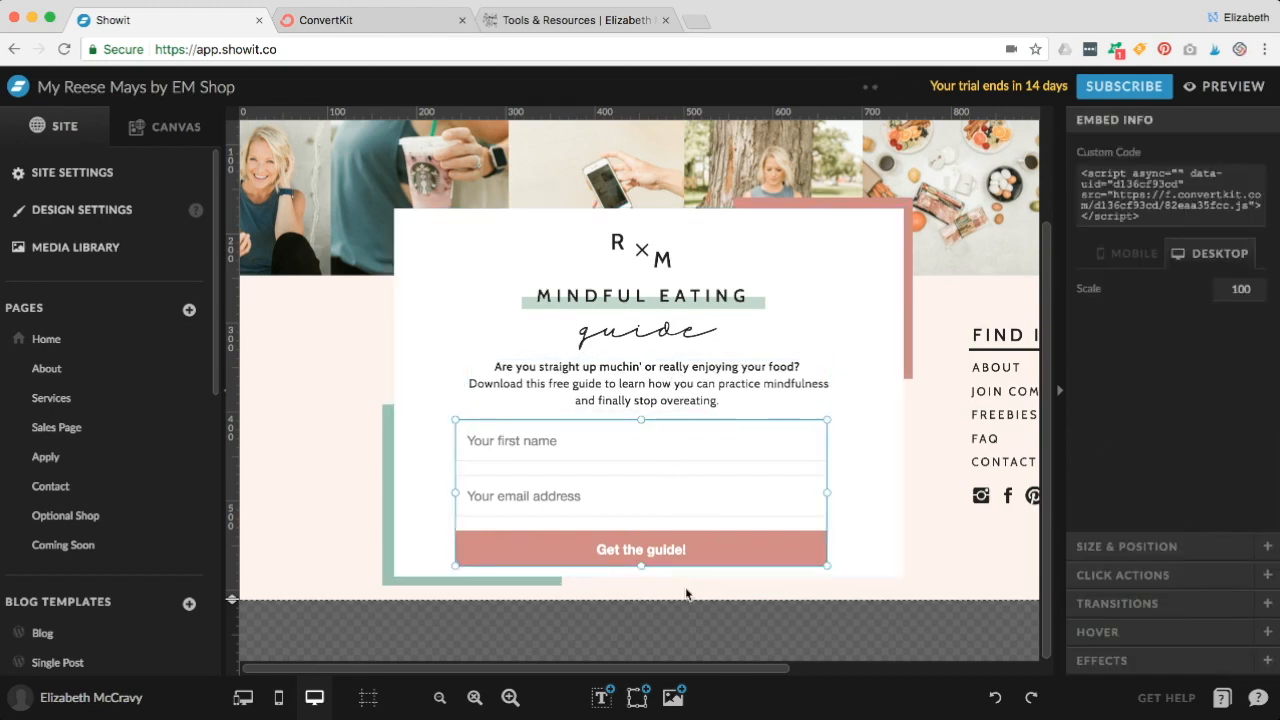
left_click(660, 580)
left_click(659, 491)
left_click_drag(659, 491, 661, 490)
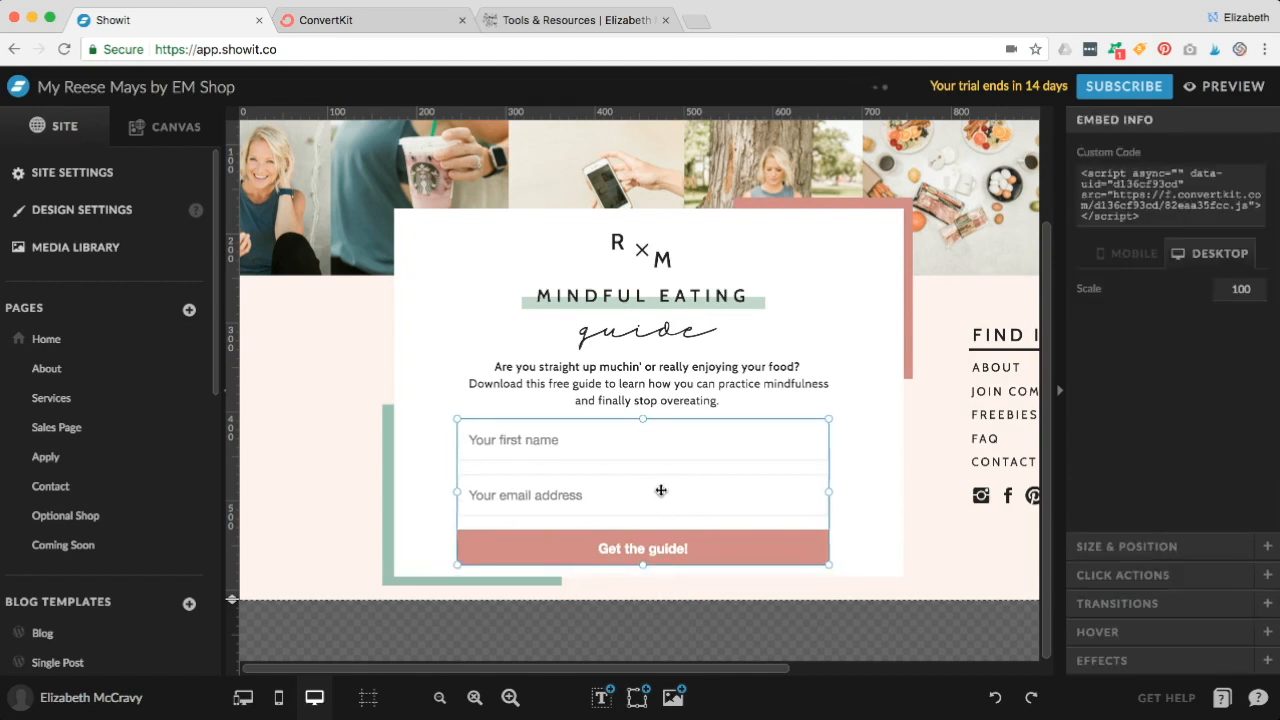
left_click(815, 591)
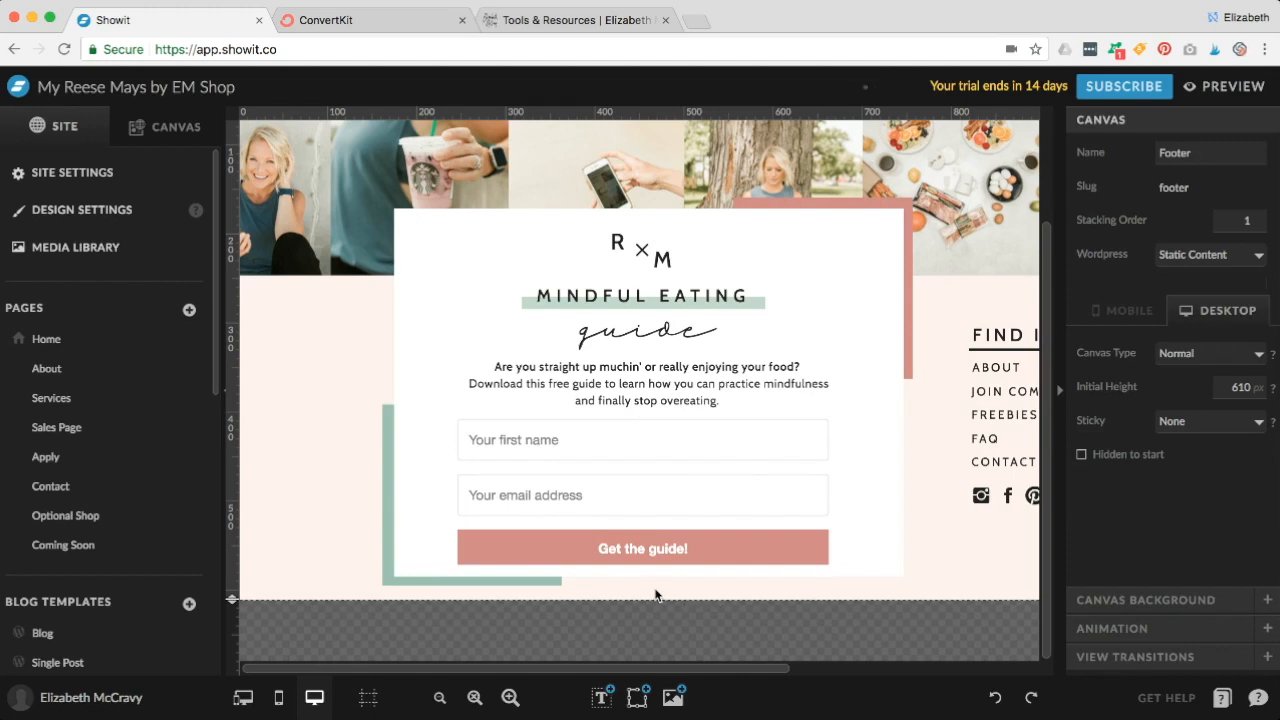
left_click(737, 480)
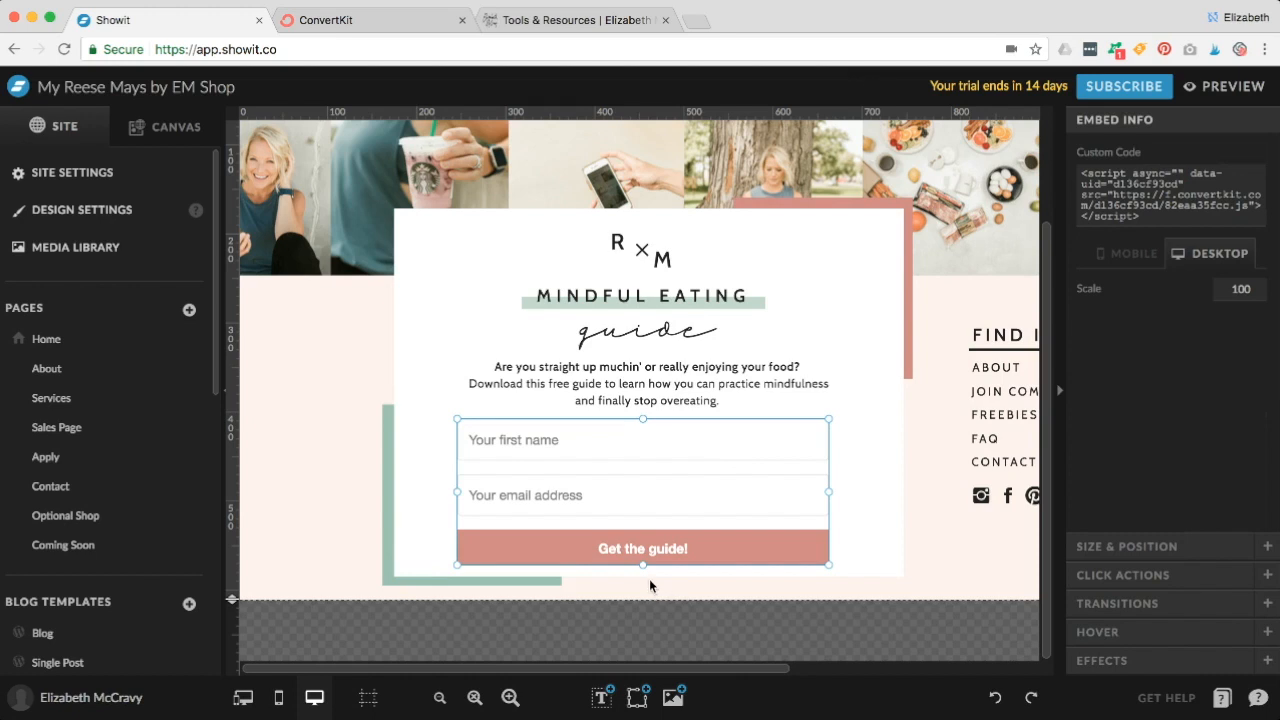
left_click_drag(649, 580, 635, 392)
left_click(1221, 288)
left_click(672, 595)
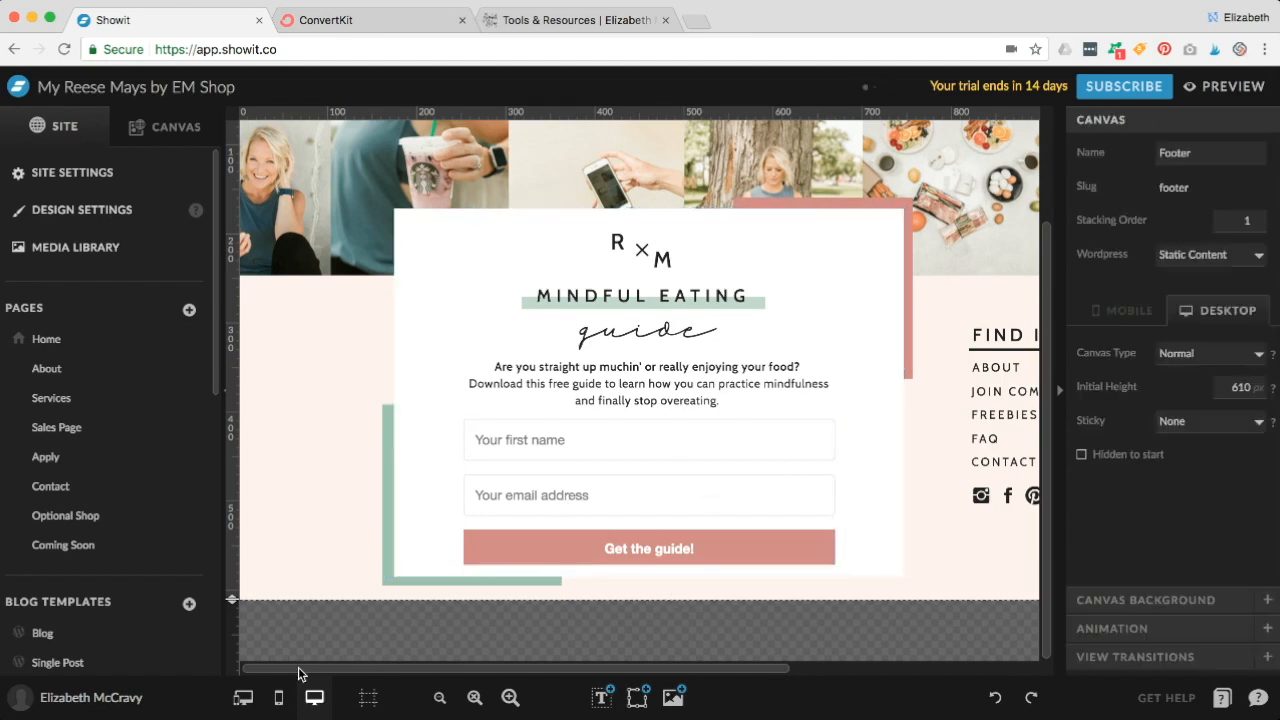
In the mobile layout, resize the form embed to about 253 by 183 px and place it just below the description text.
left_click(278, 697)
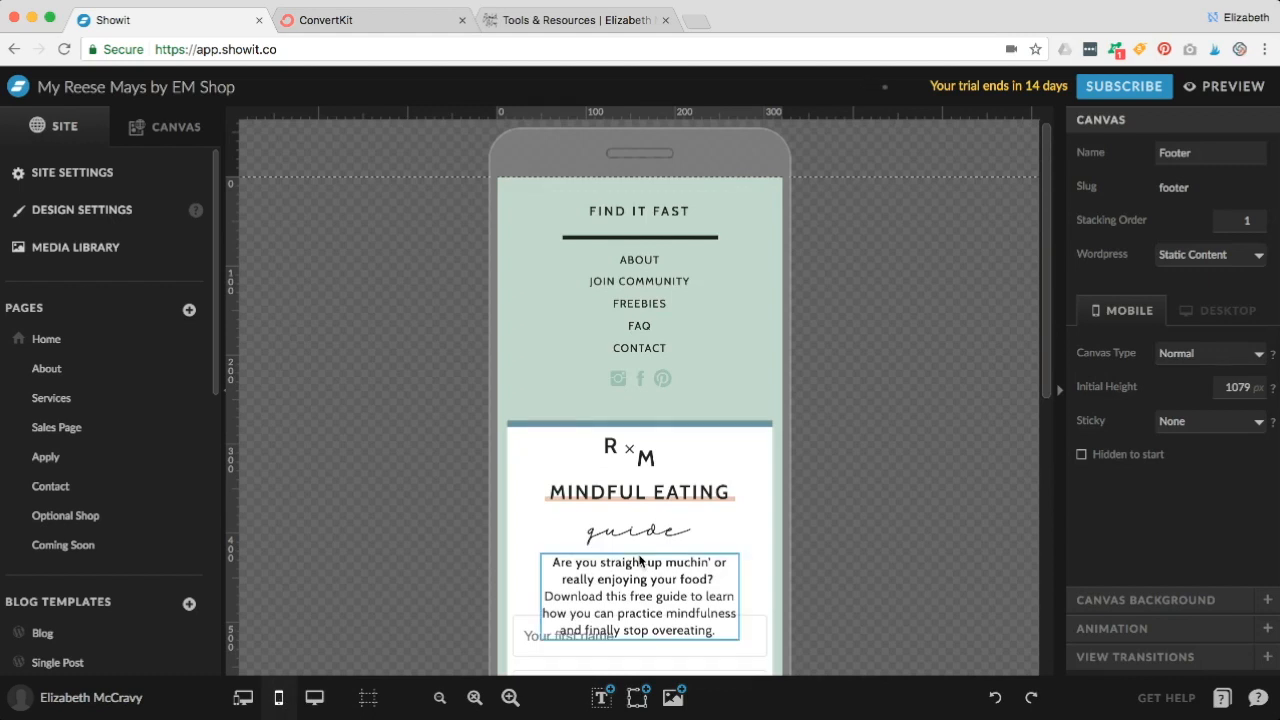
scroll(640, 561, "down", 5)
scroll(705, 350, "up", 1)
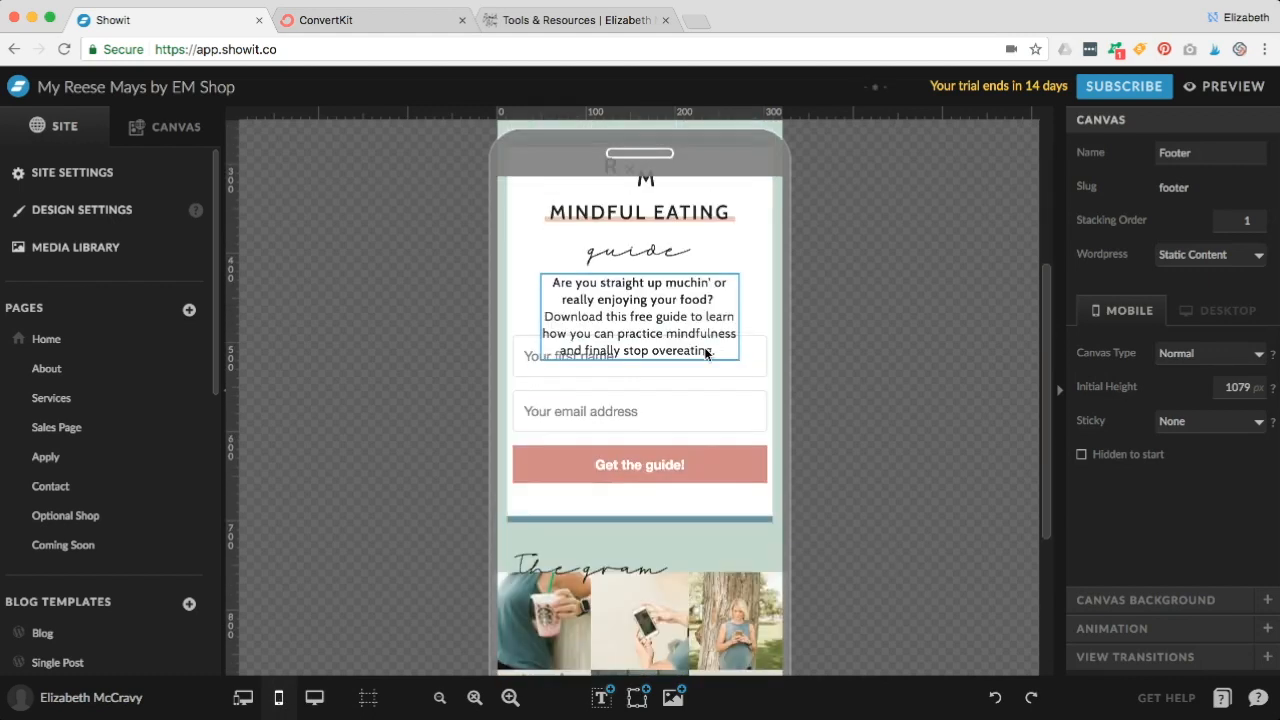
left_click(695, 436)
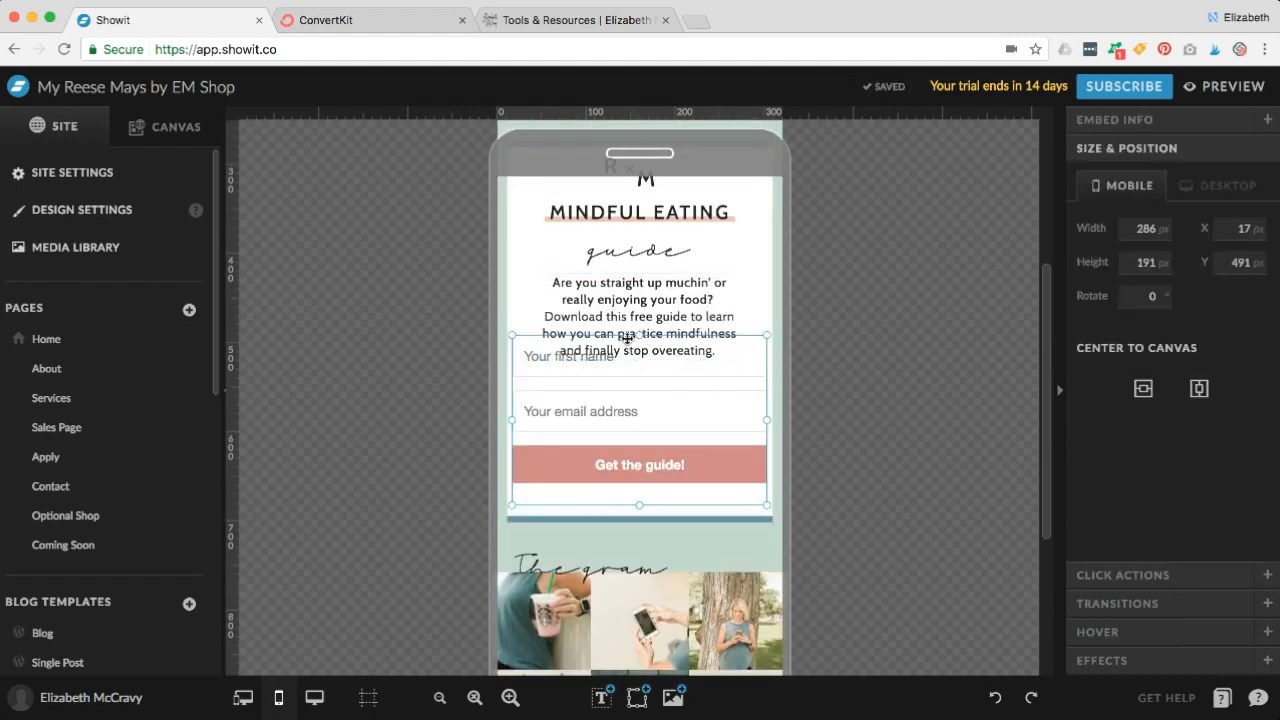
left_click_drag(513, 421, 592, 456)
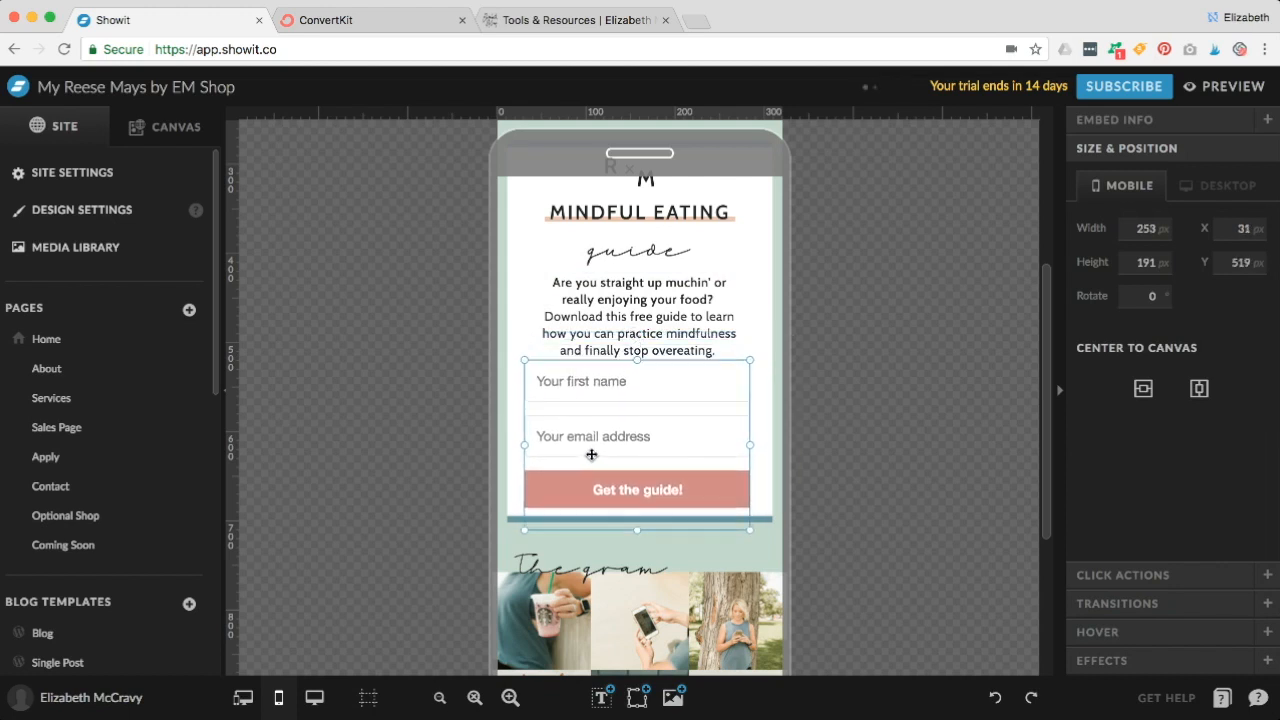
left_click_drag(635, 361, 634, 400)
Widen the mobile description text to about 250 px, then centre both it and the form horizontally on the canvas.
left_click(617, 311)
left_click_drag(737, 316, 764, 318)
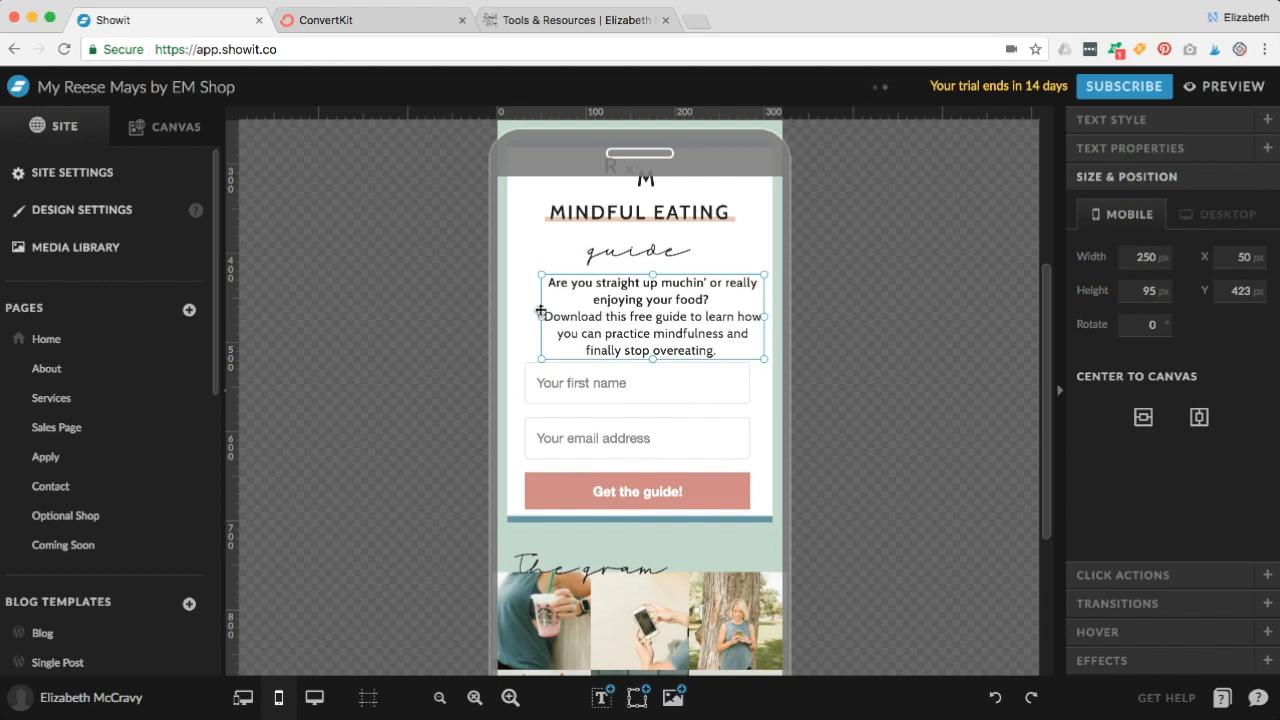
left_click_drag(542, 316, 530, 311)
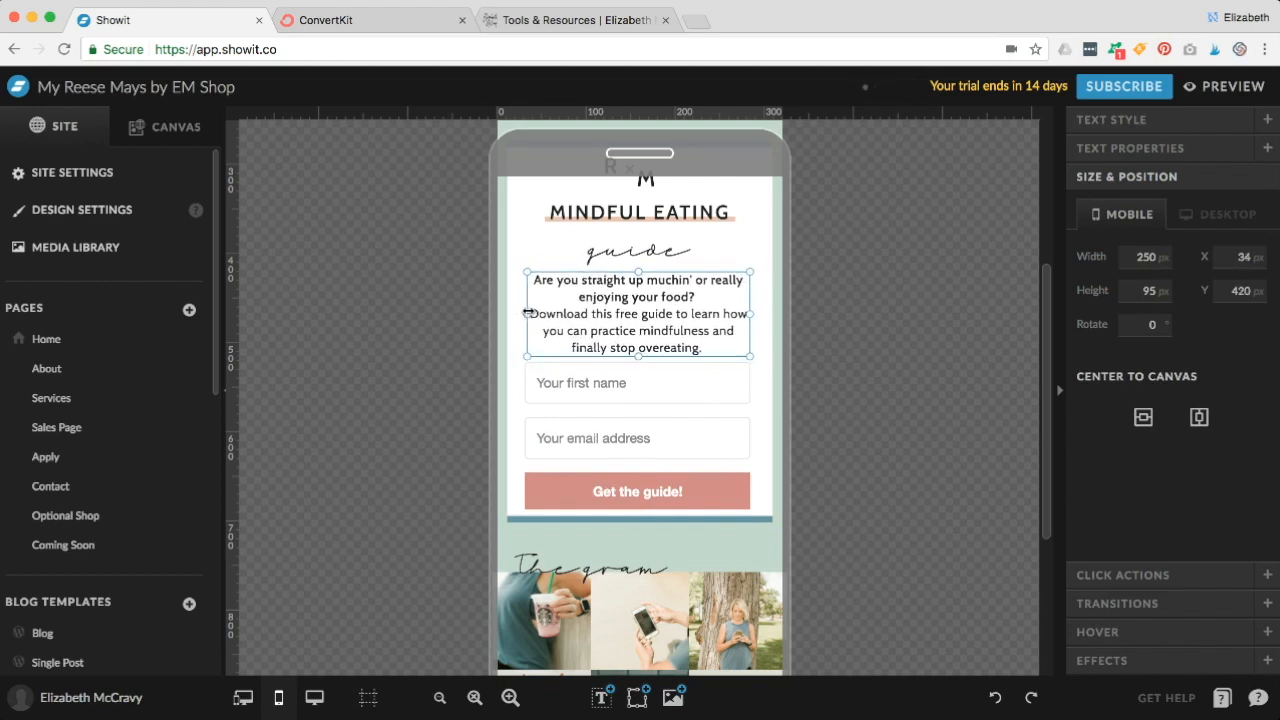
left_click(1198, 418)
left_click(720, 416)
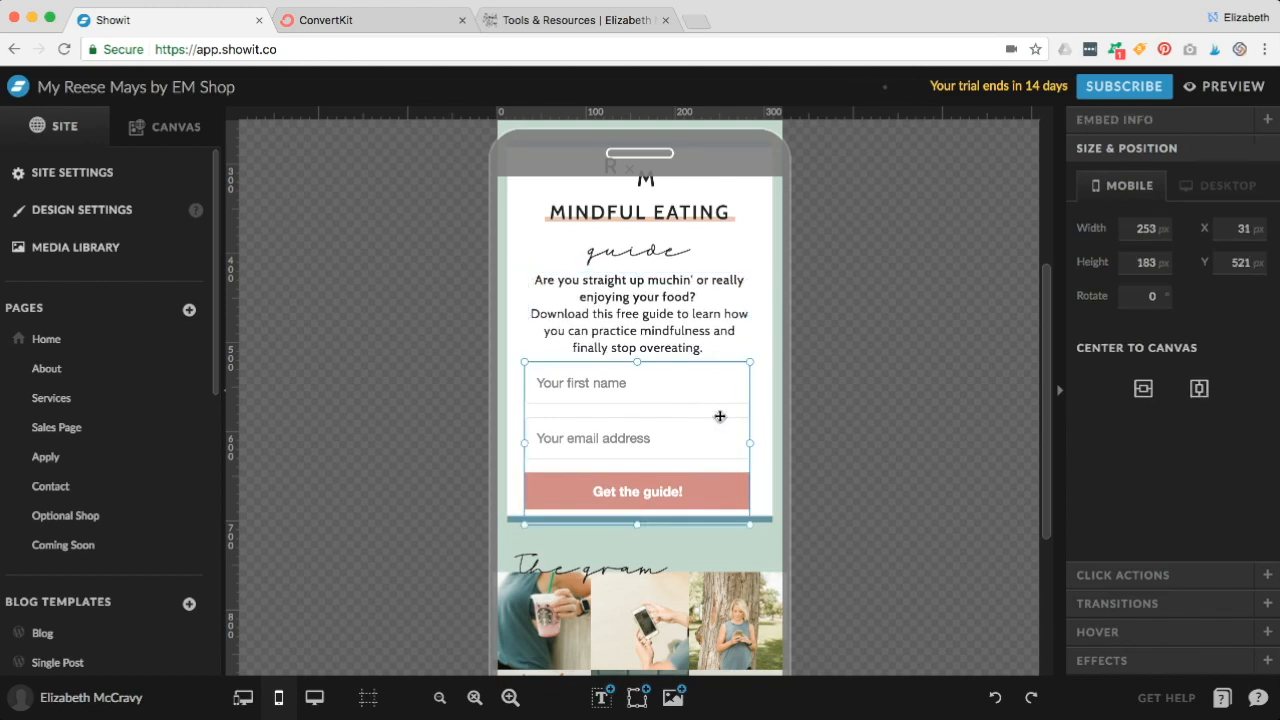
left_click(1199, 388)
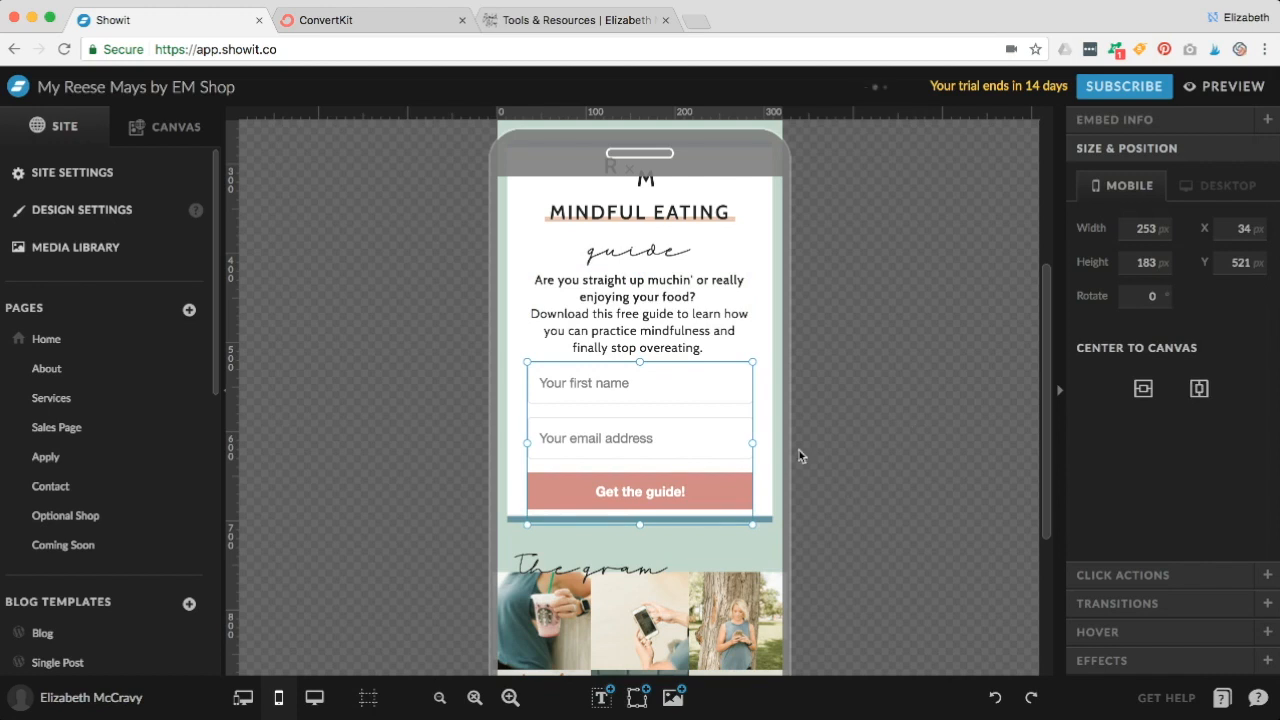
Review the footer's opt-in section in the mobile layout and again in the desktop layout.
left_click(903, 419)
scroll(756, 391, "up", 3)
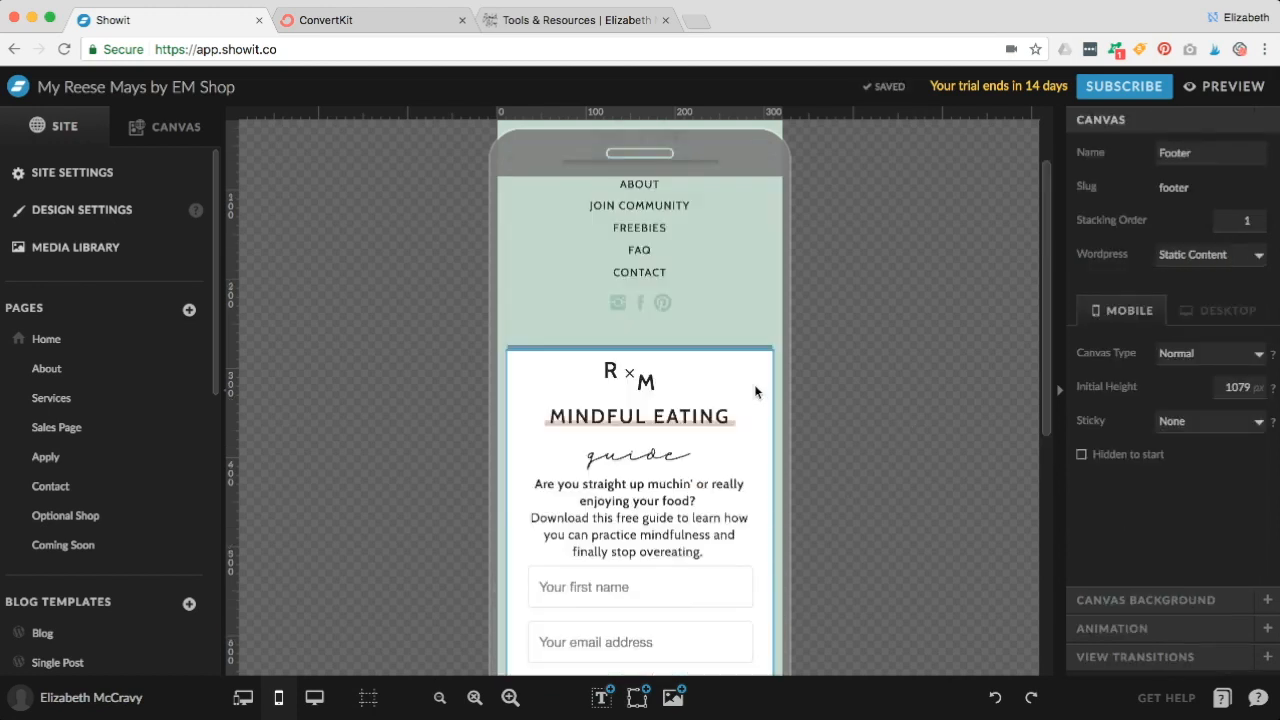
scroll(632, 437, "down", 6)
left_click(314, 697)
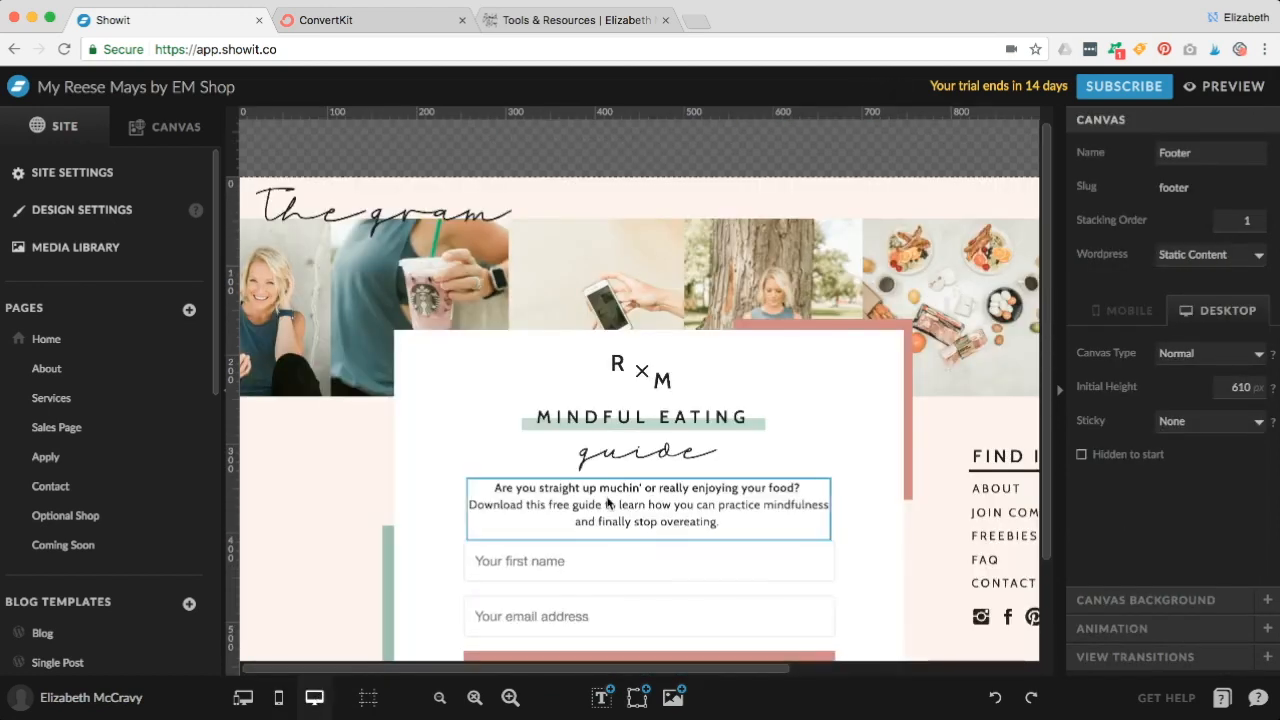
scroll(607, 503, "down", 3)
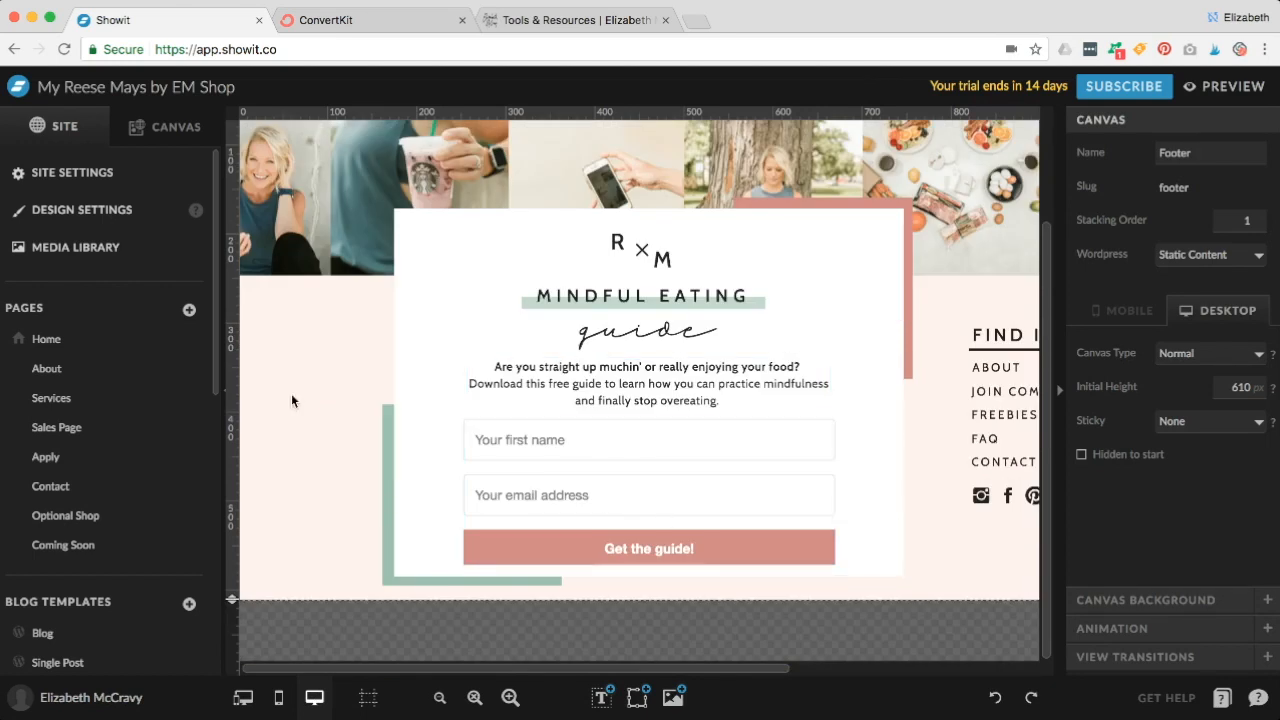
Open the Showit subscription page, switch to ConvertKit and return from the embed code to the form's settings.
left_click(1110, 87)
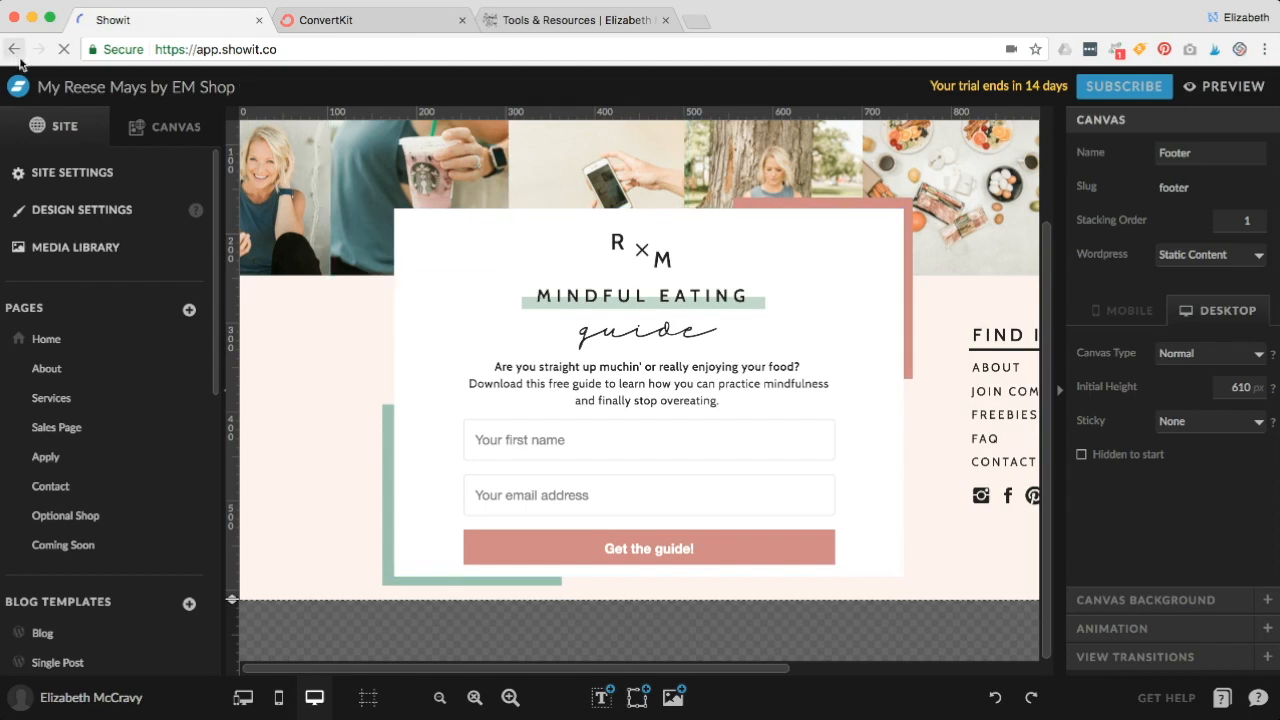
left_click(369, 18)
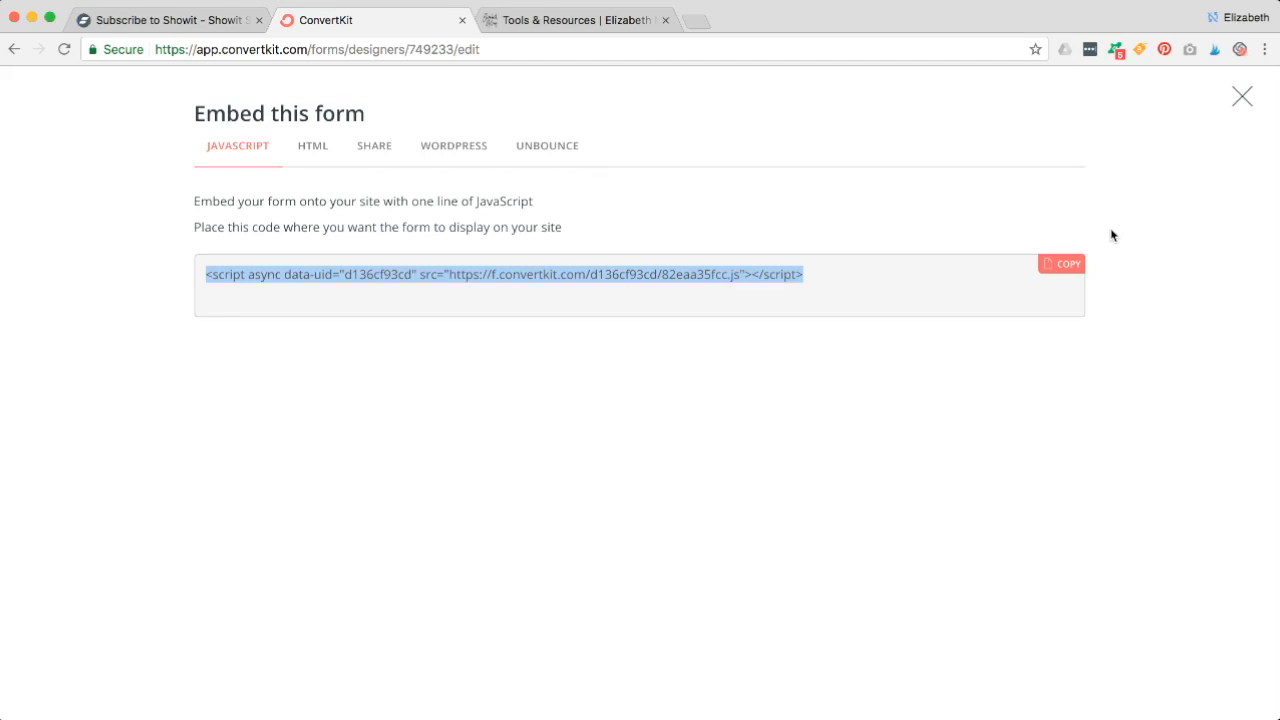
left_click(1242, 96)
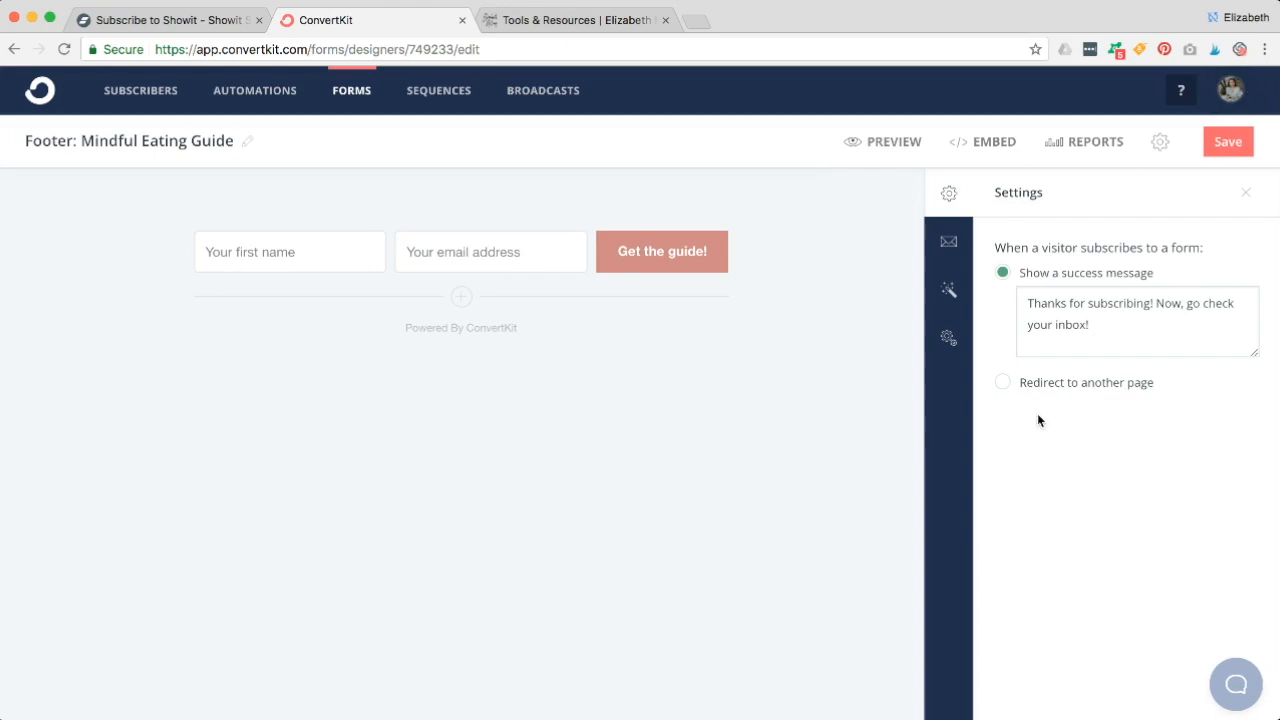